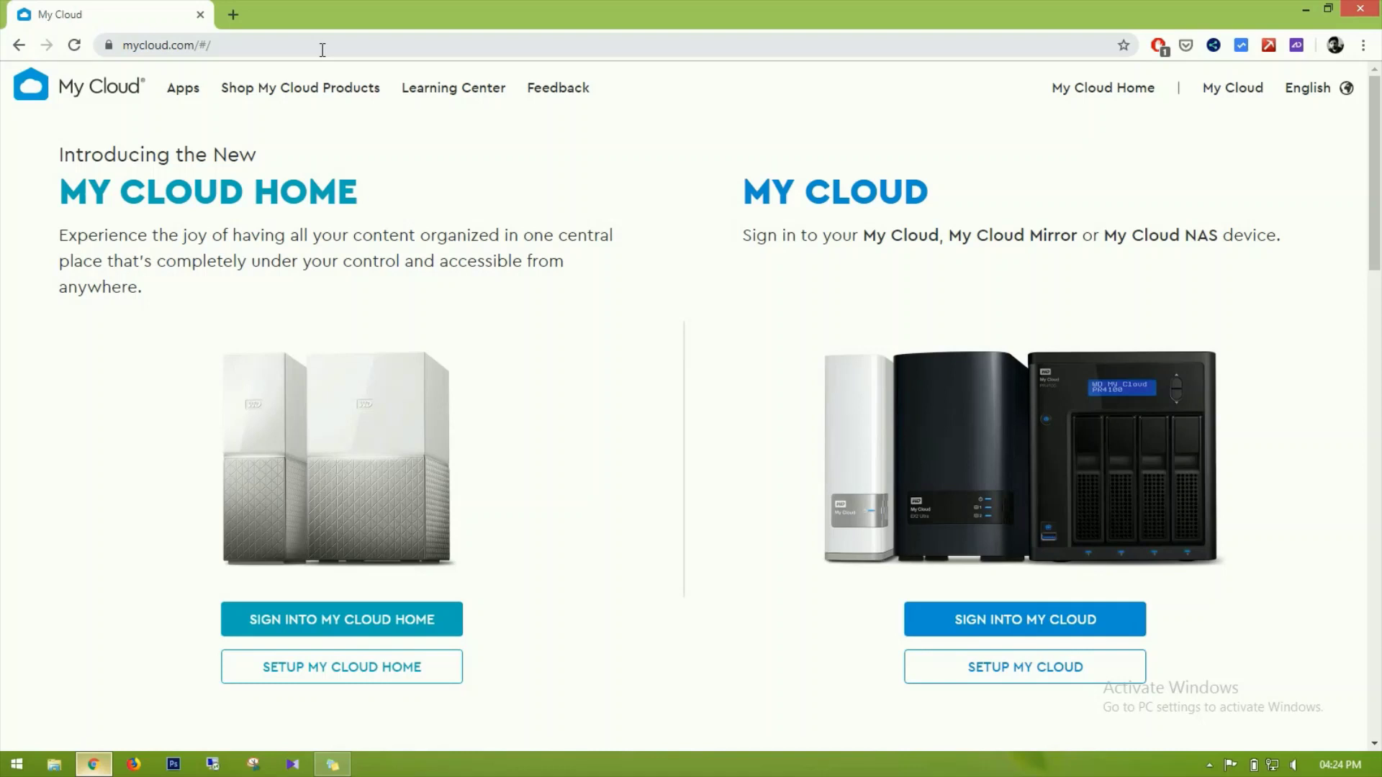
- Open the My Cloud device setup from the My Cloud website and get started with it
left_click(682, 292)
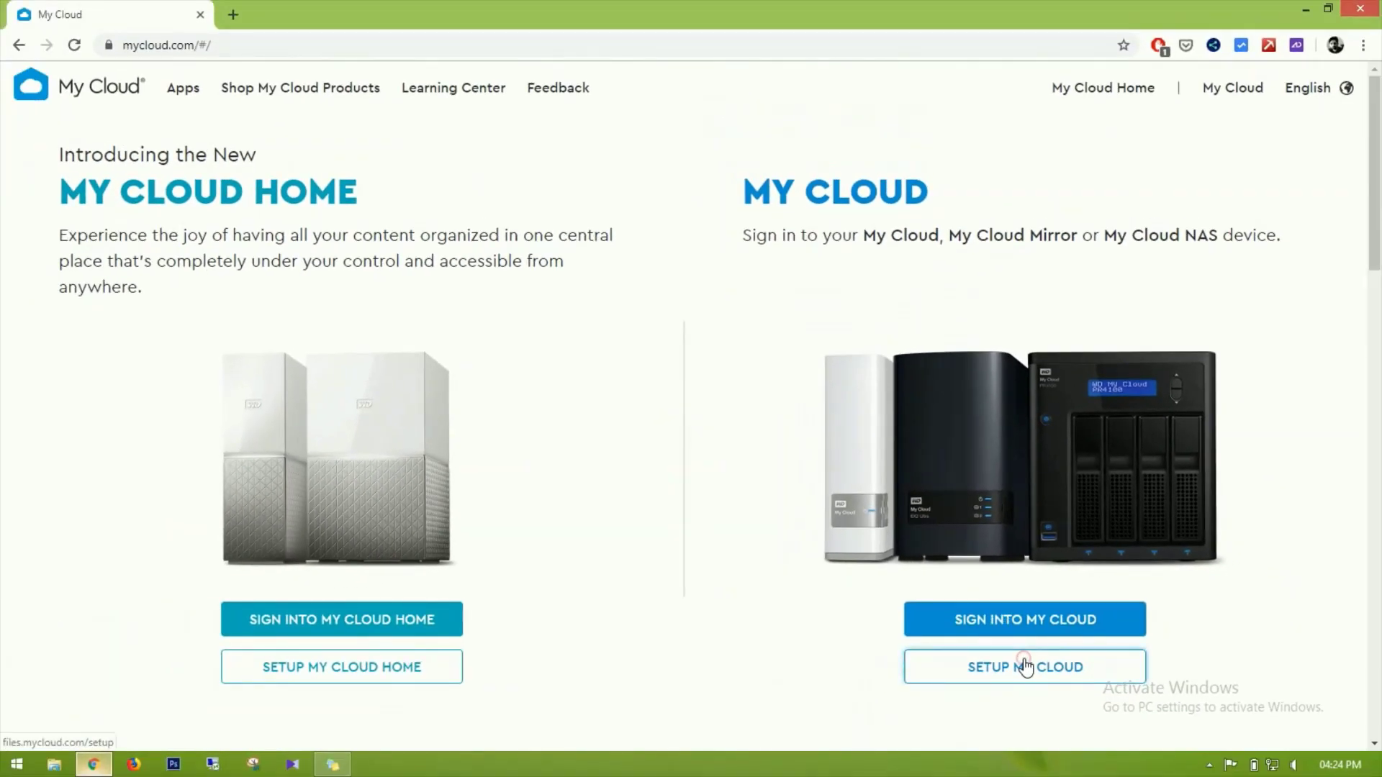
left_click(1026, 667)
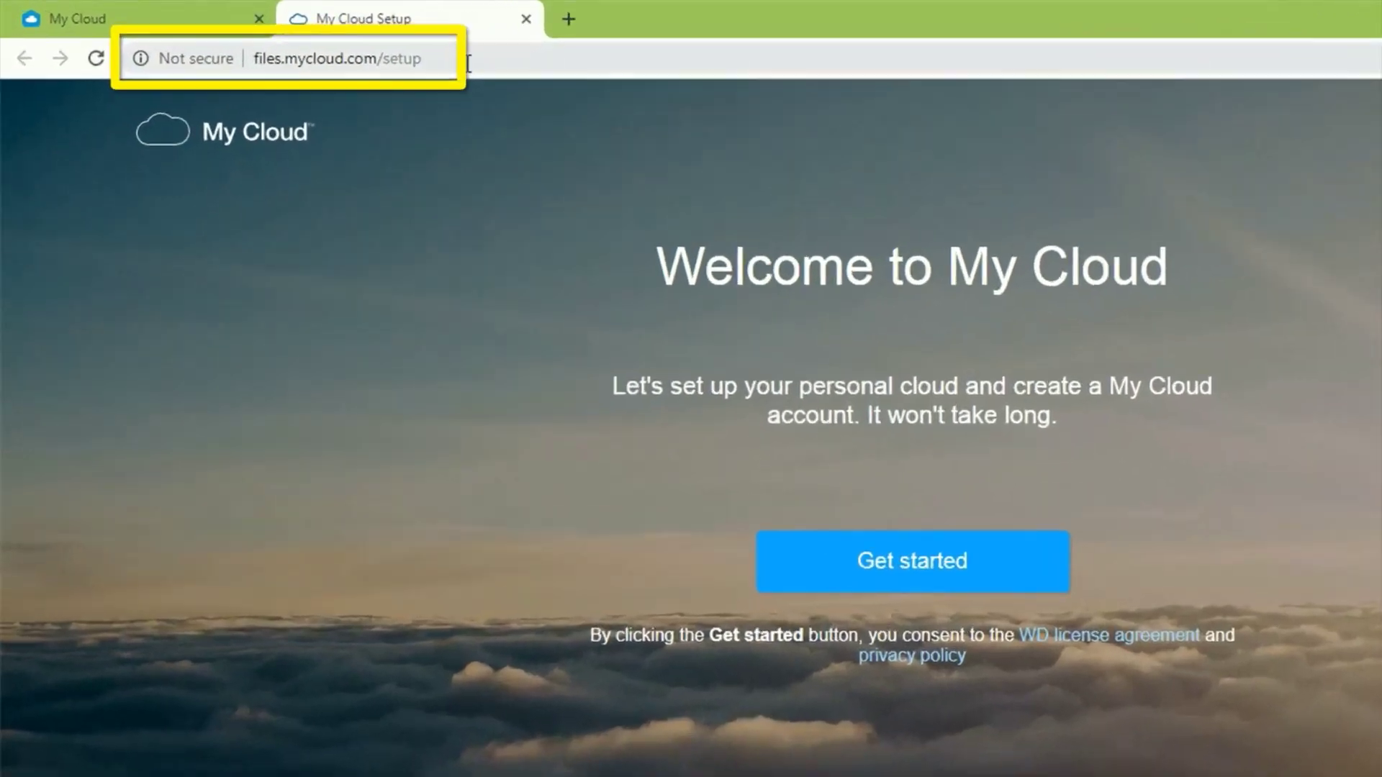
left_click(362, 48)
triple_click(1145, 148)
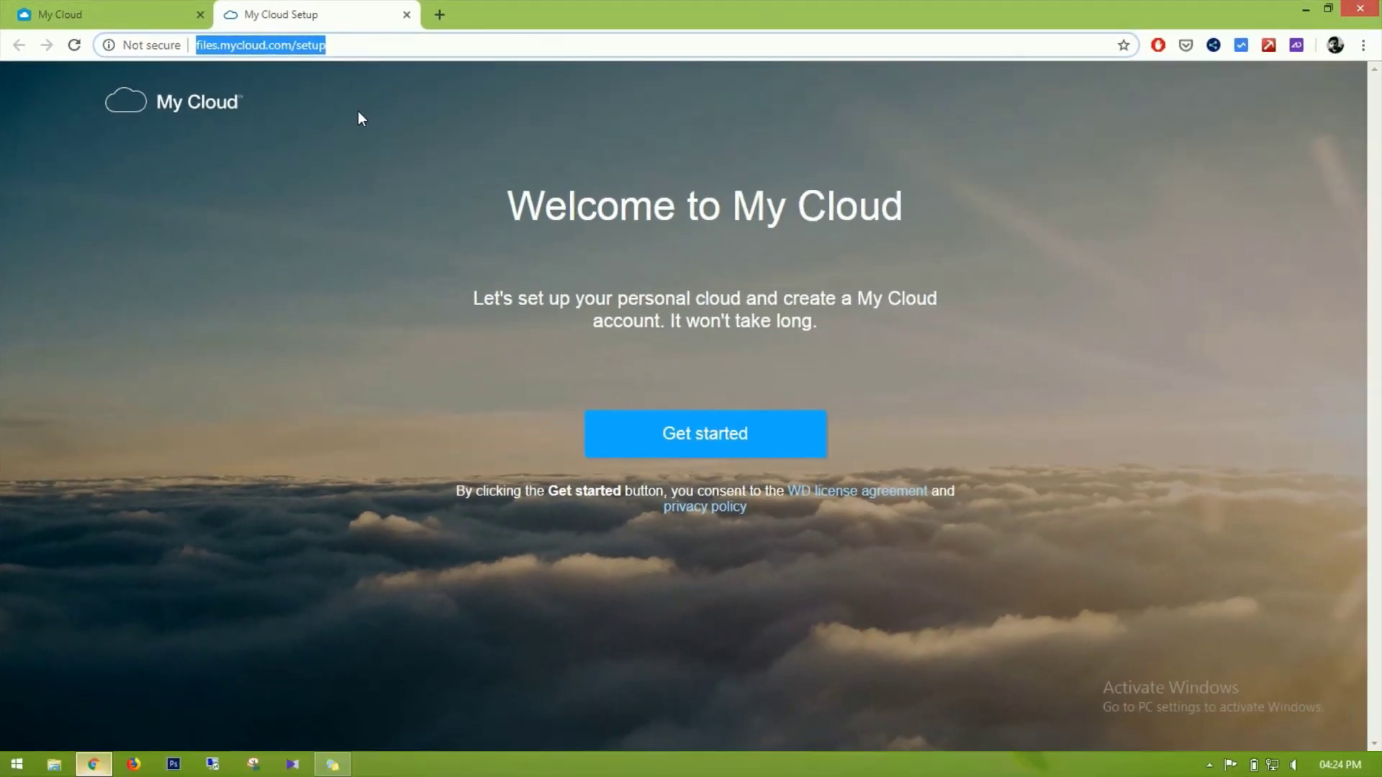
left_click(398, 123)
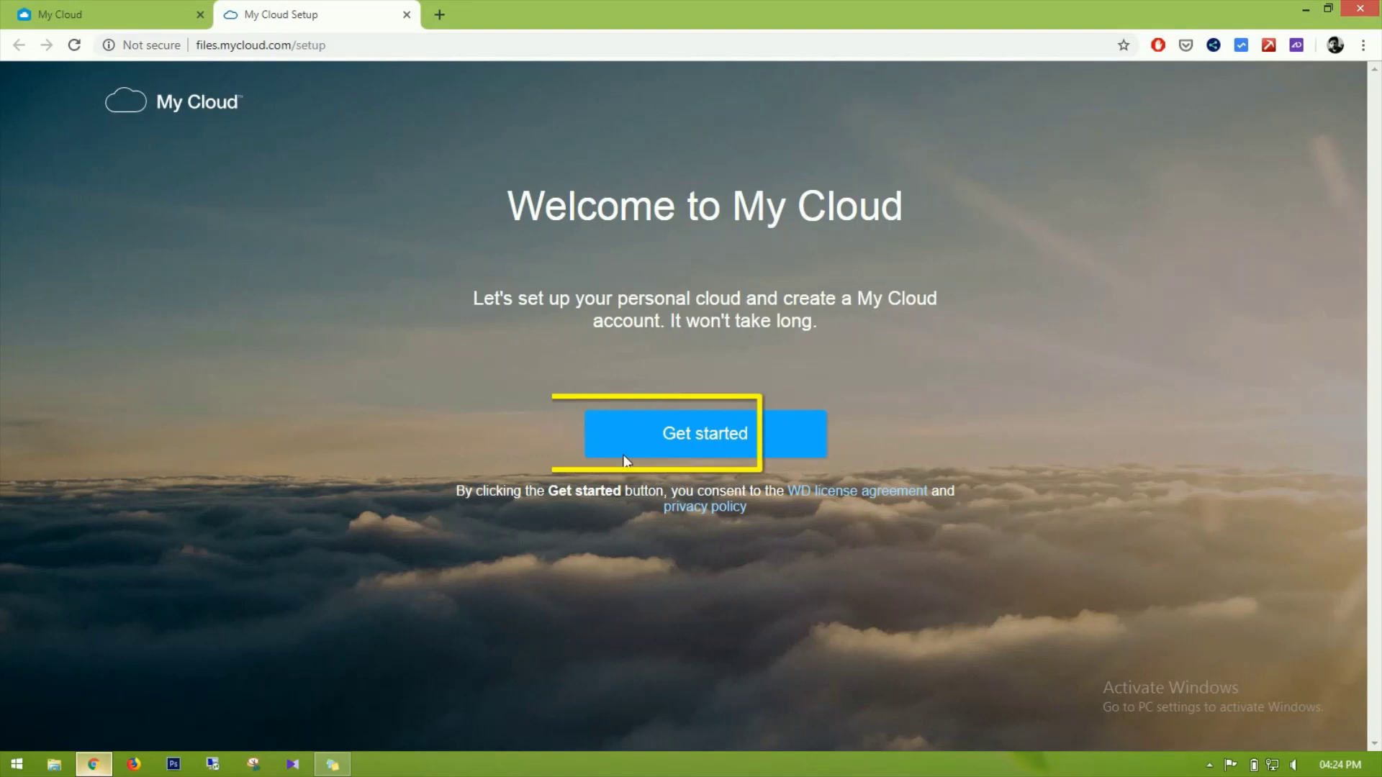
left_click(745, 442)
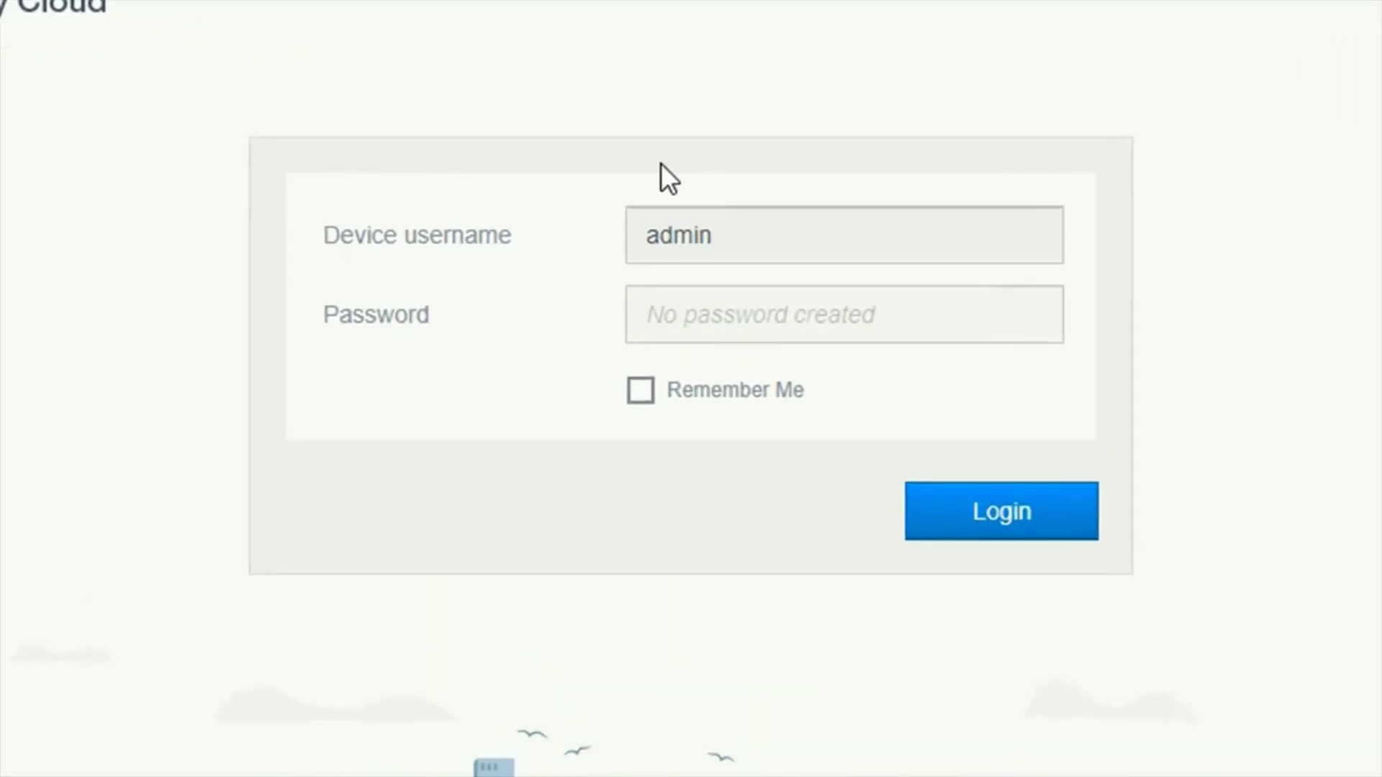
- Log in to the device as admin without a password and accept the WD End User License Agreement
left_click(722, 233)
left_click(688, 317)
left_click(986, 529)
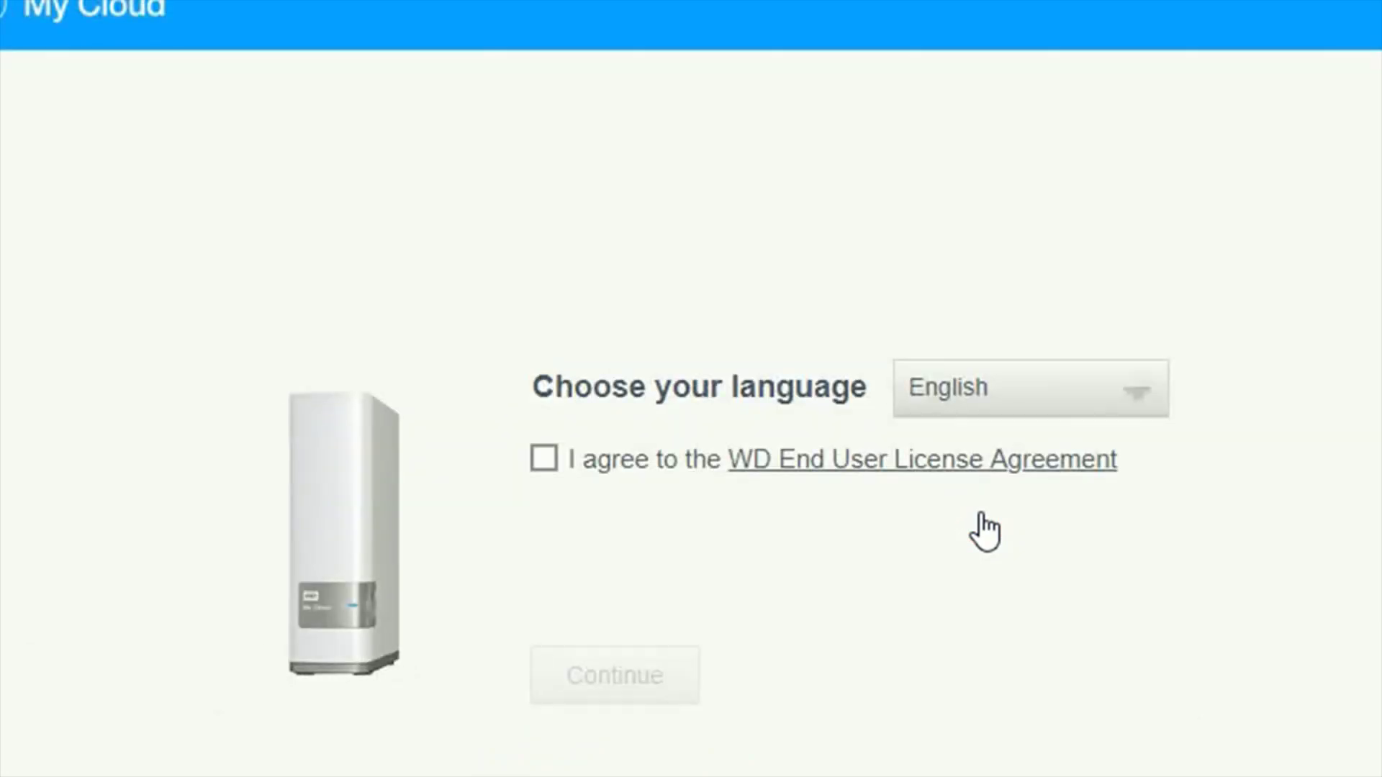
left_click(545, 460)
left_click(616, 673)
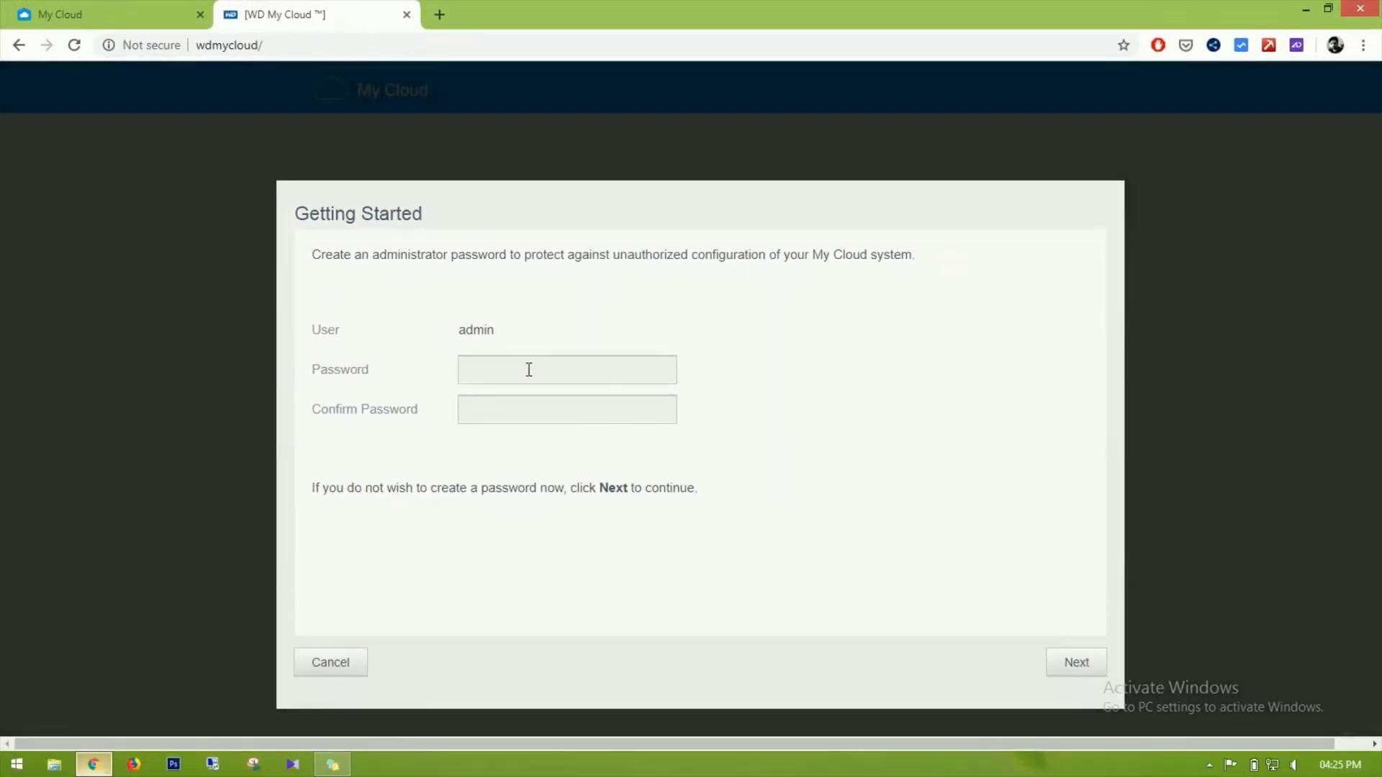
- Create and confirm the administrator password, and decline saving it in the browser
left_click(528, 369)
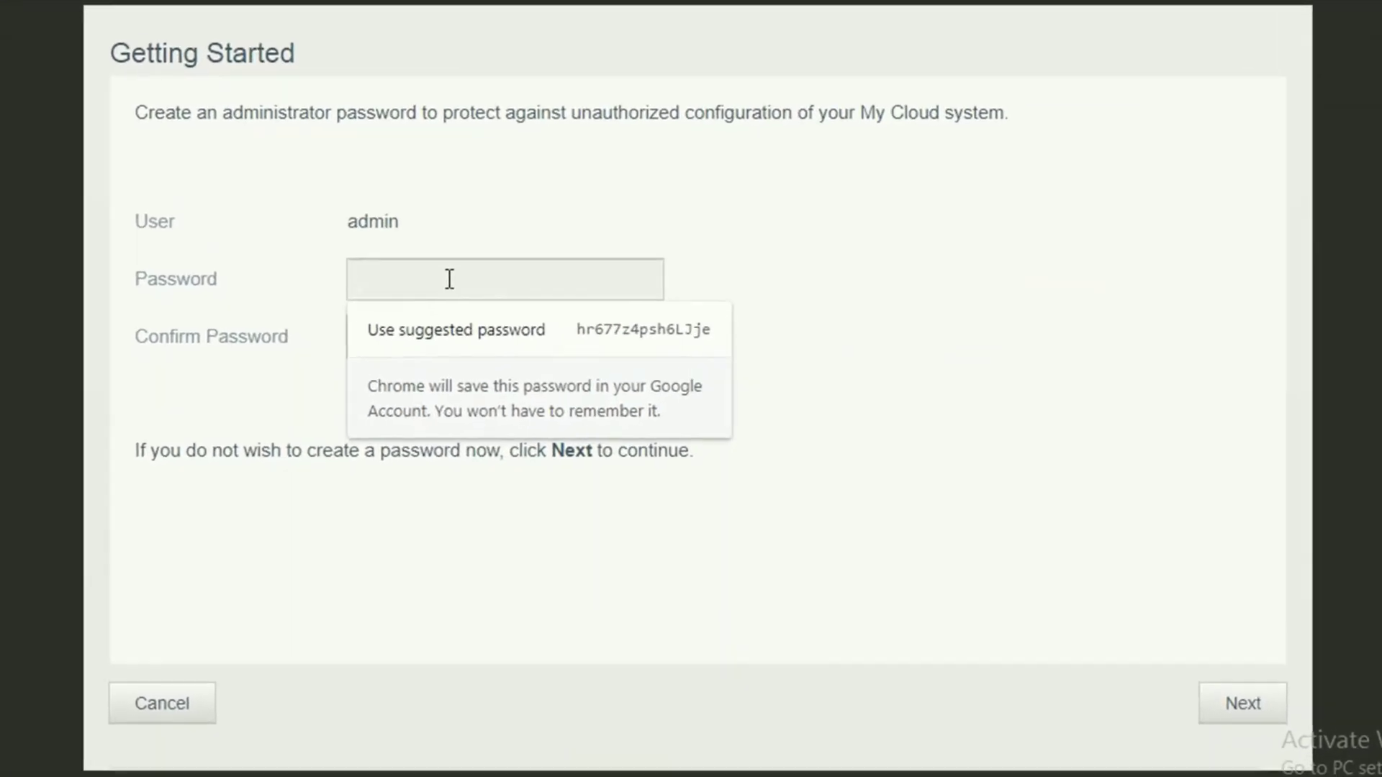
type("••••••")
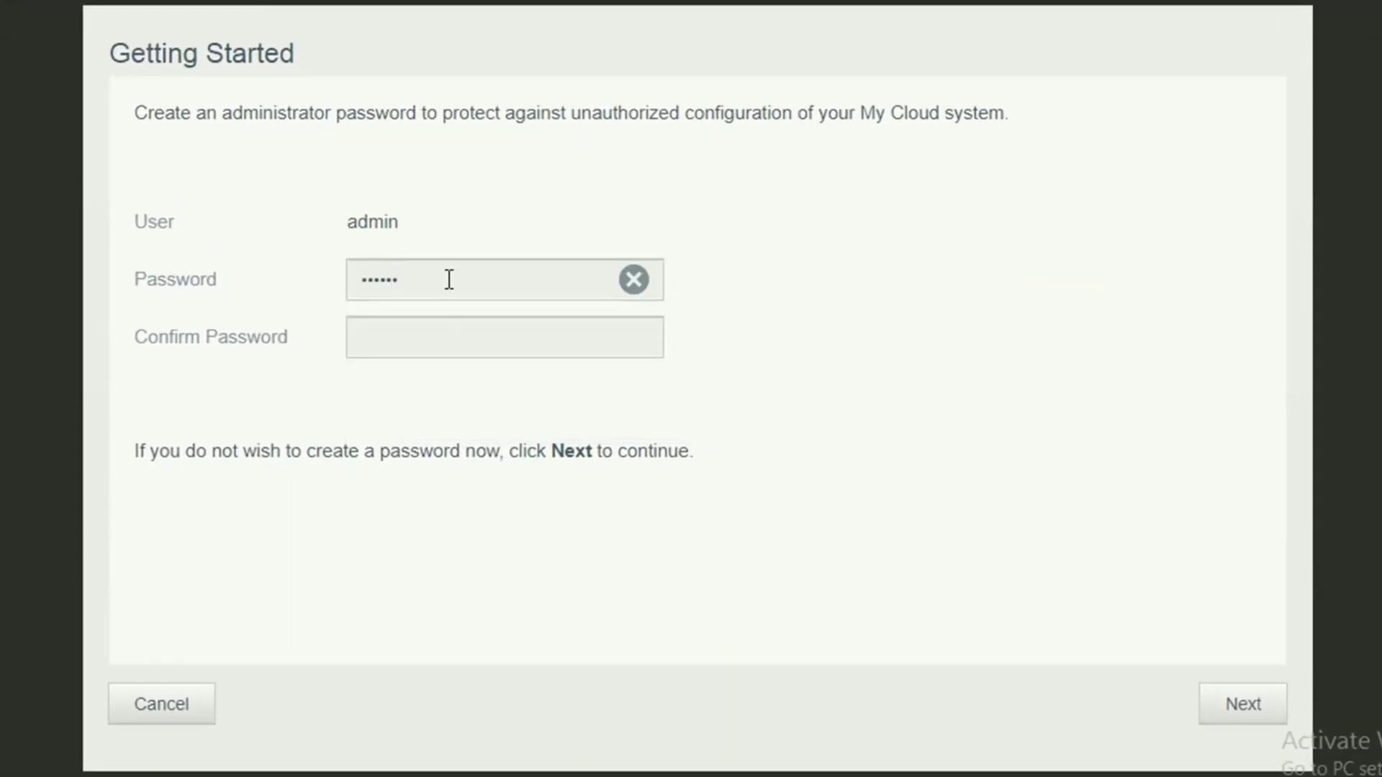
type("••••••••••")
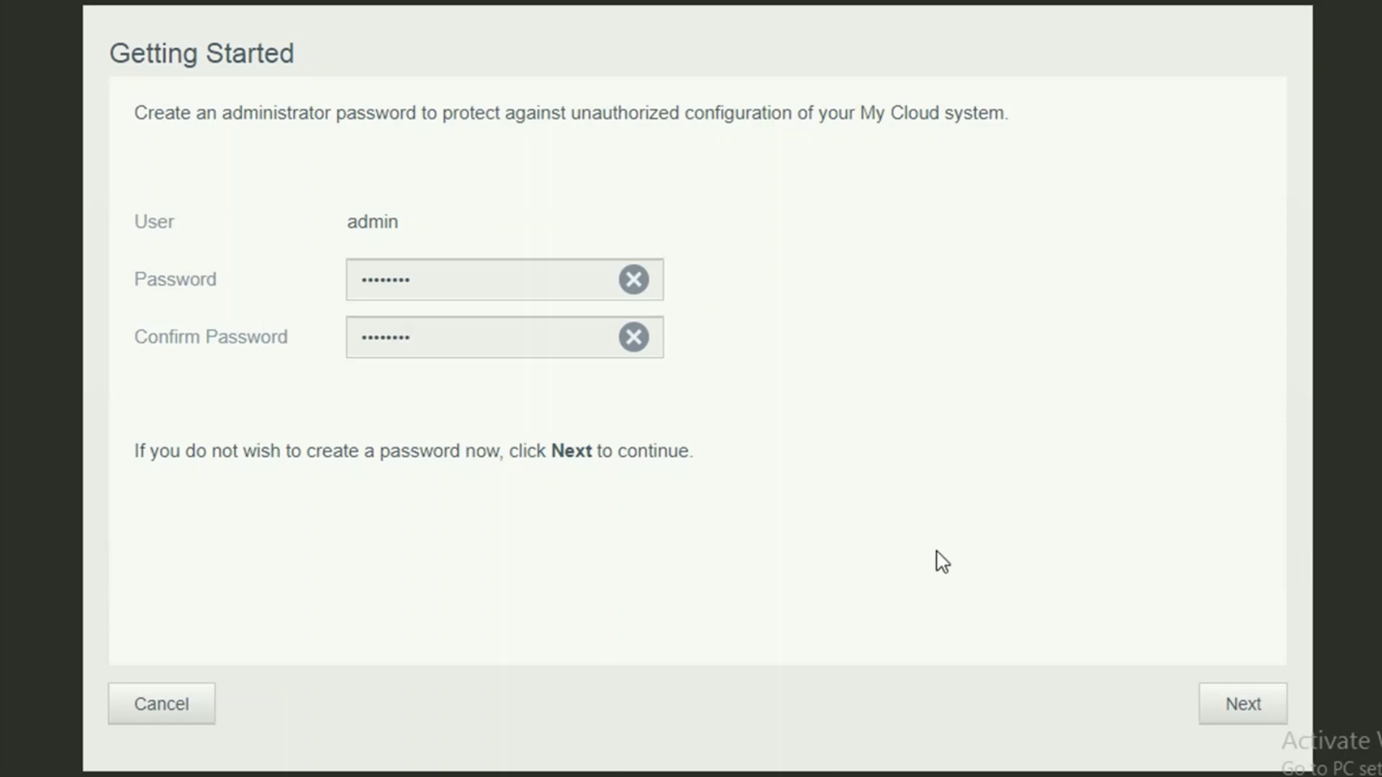
left_click(1238, 712)
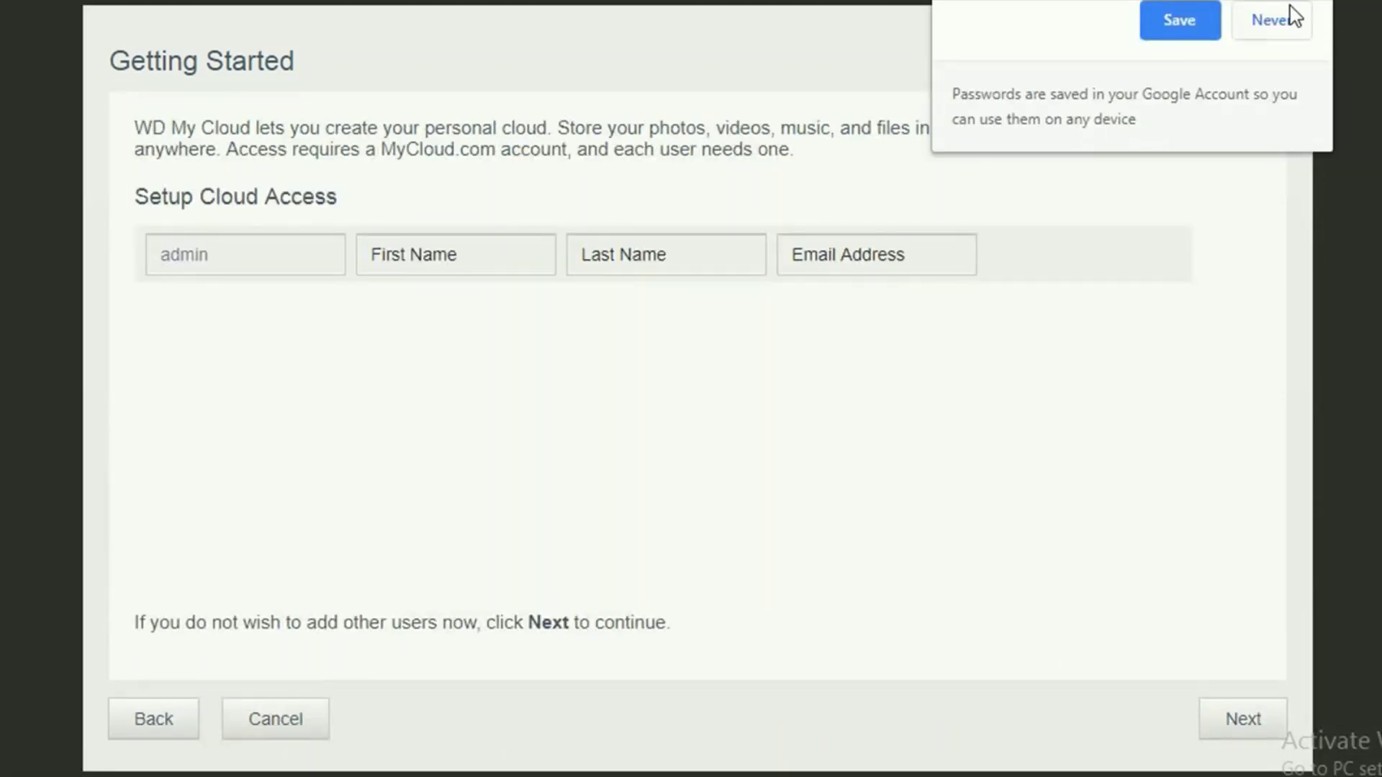
left_click(1288, 27)
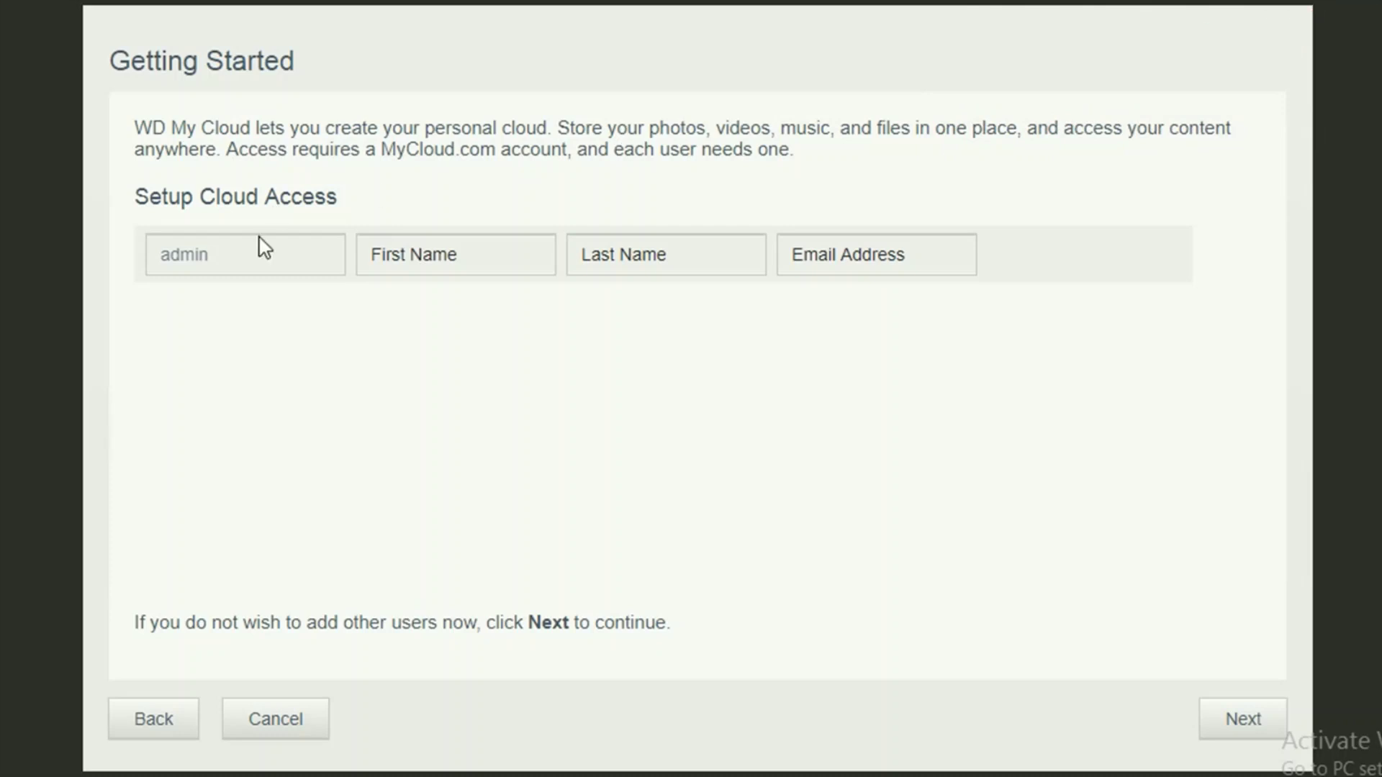
- Complete the Getting Started wizard with the Product Improvement Program on and user and registration details left blank, and accept the Privacy Statement
left_click(1193, 435)
left_click(1237, 723)
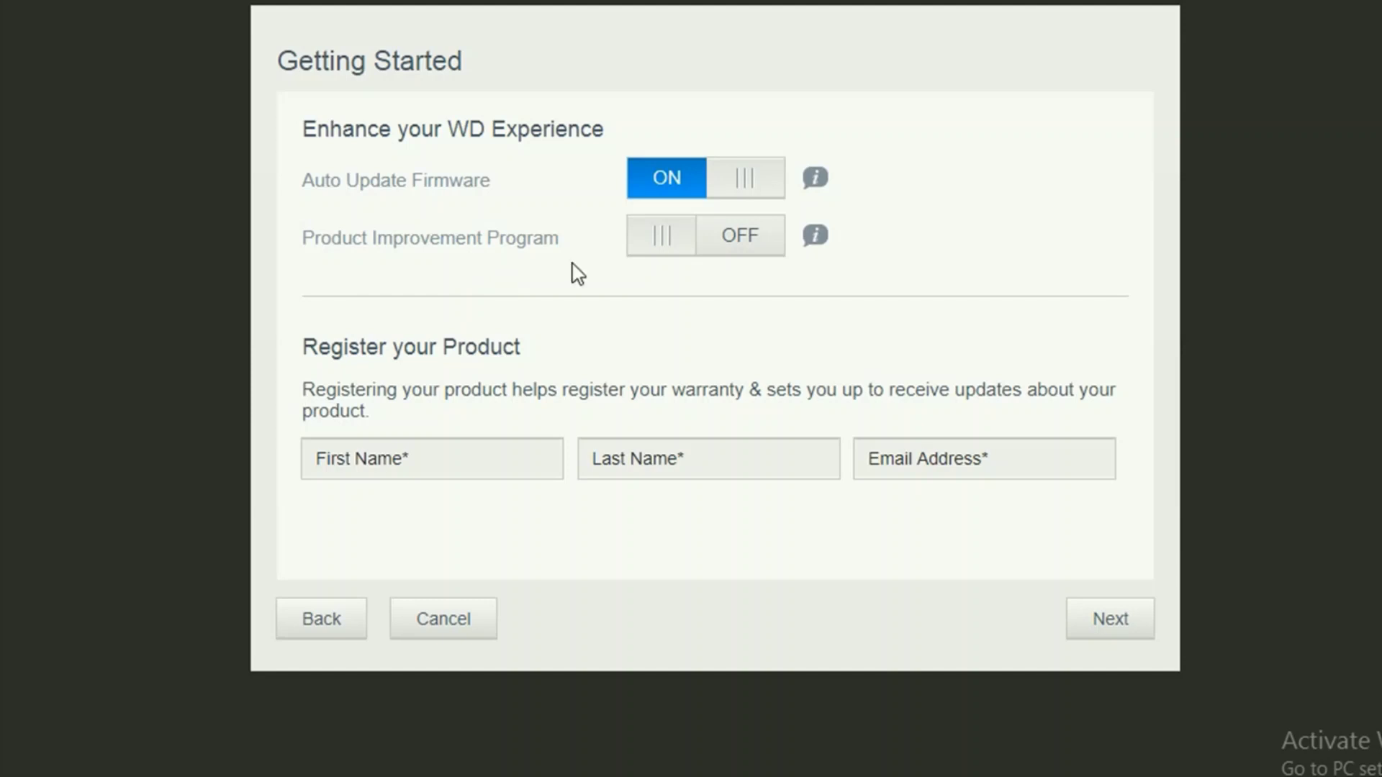
mouse_move(816, 240)
left_click(704, 242)
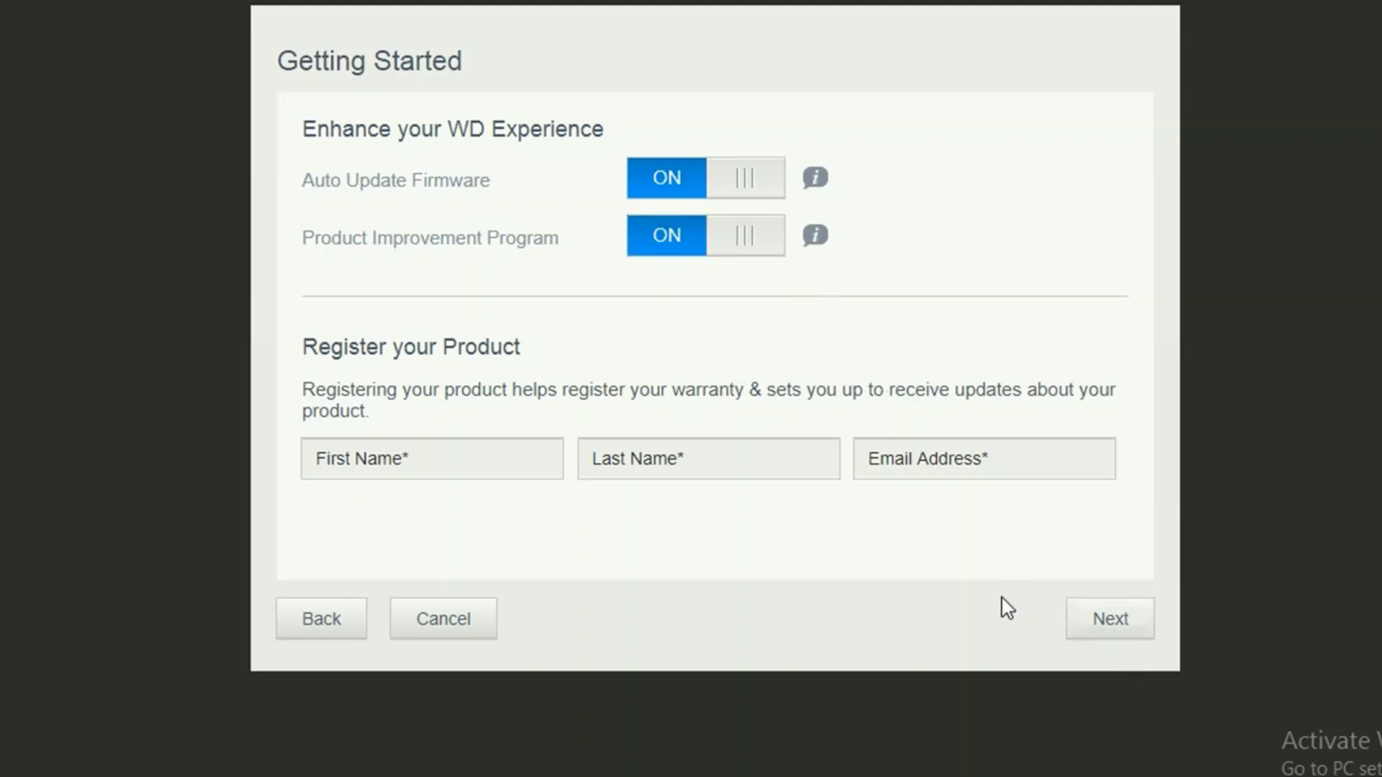
left_click(1104, 624)
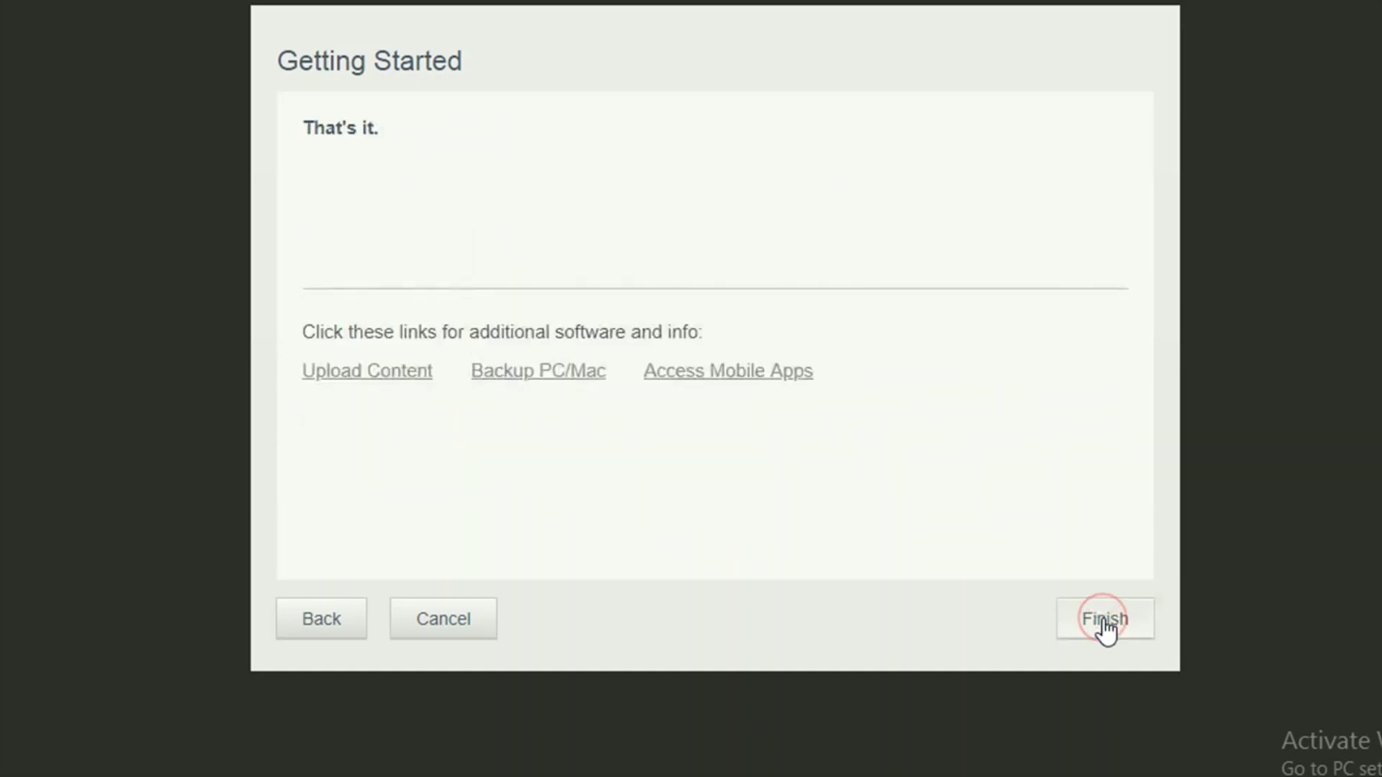
left_click(1105, 624)
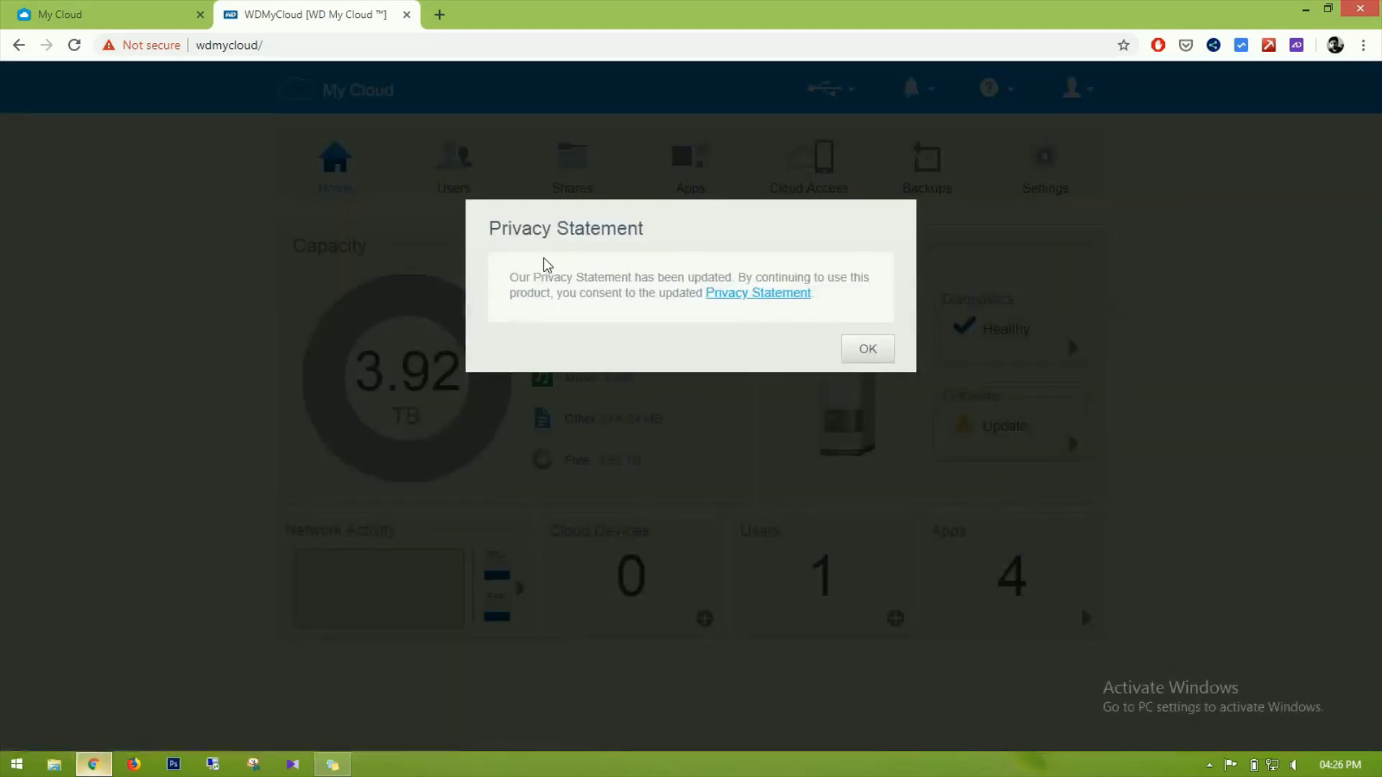
left_click(868, 350)
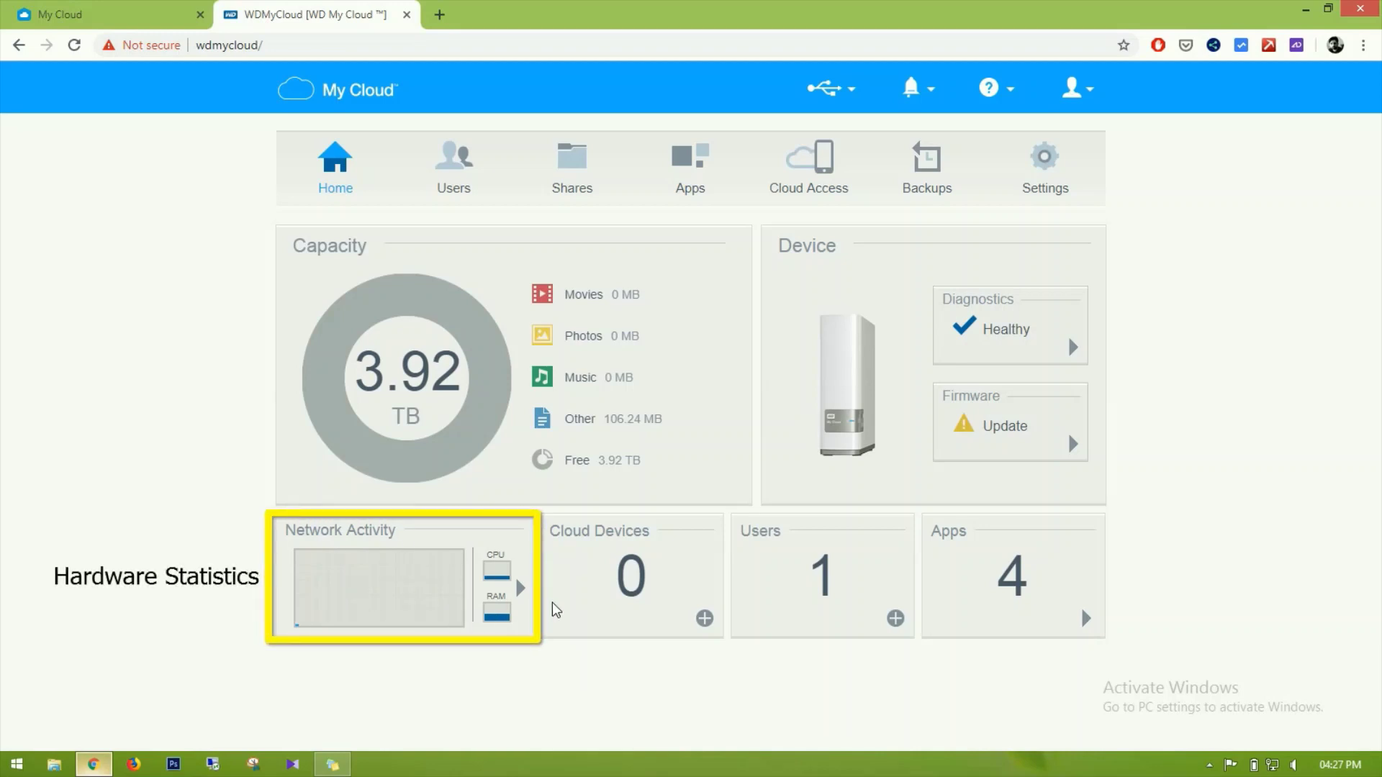
- Examine the device's CPU usage and its list of running processes in Device Activity
mouse_move(500, 573)
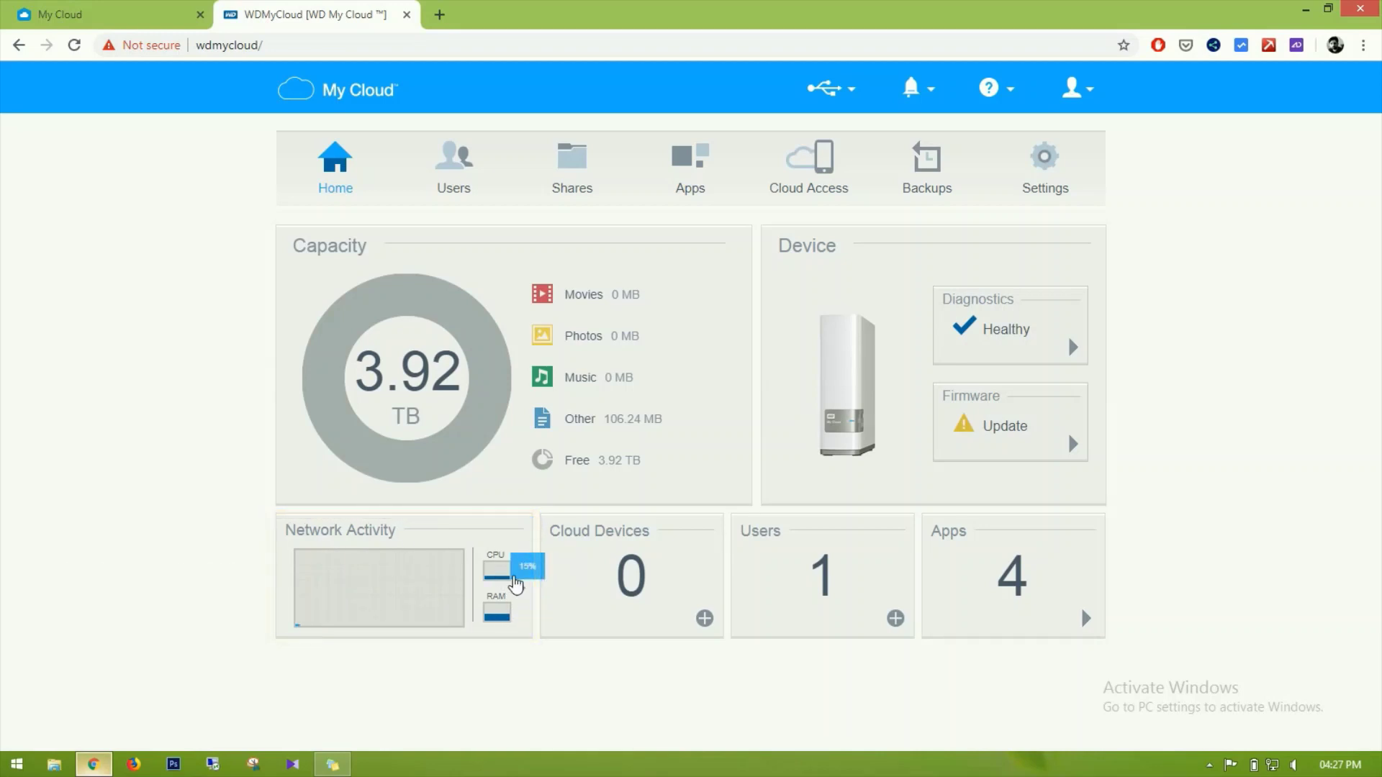
left_click(520, 592)
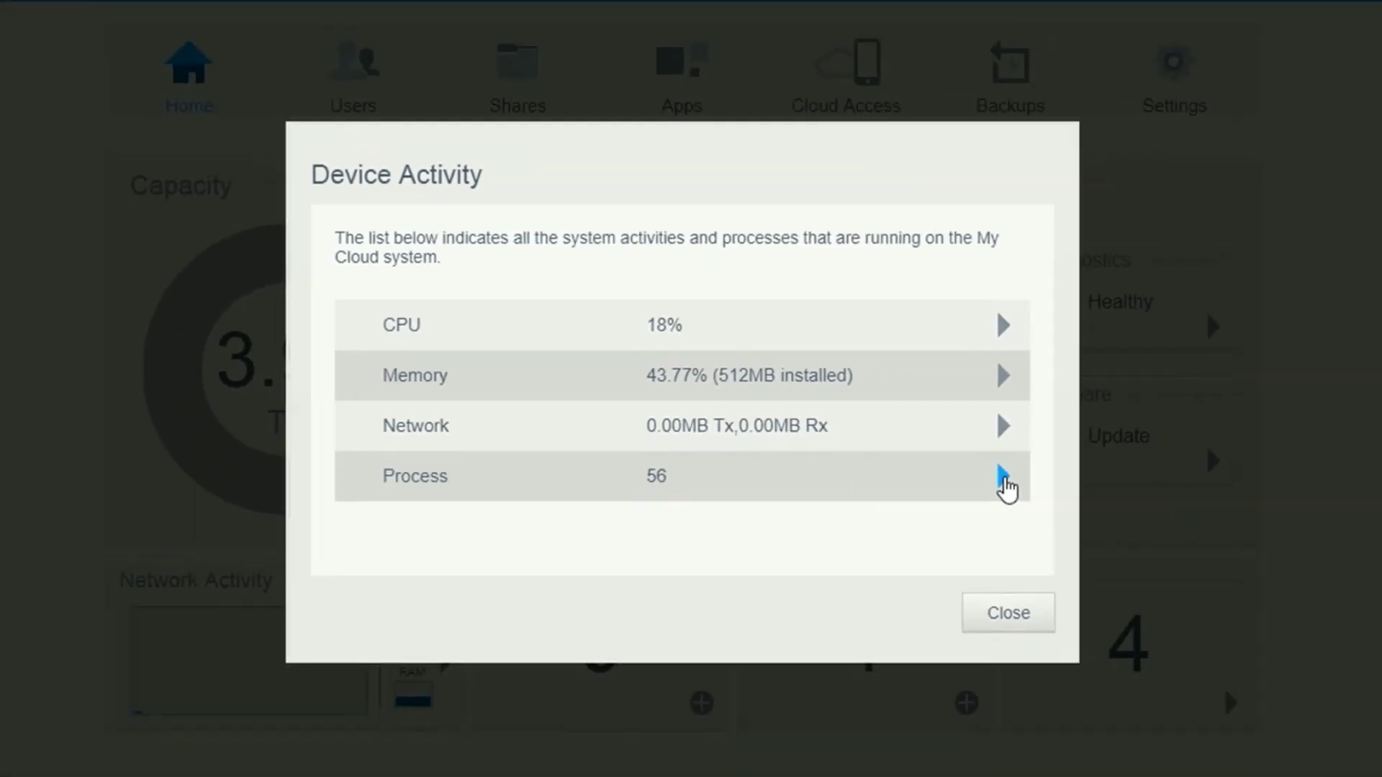
left_click(1118, 506)
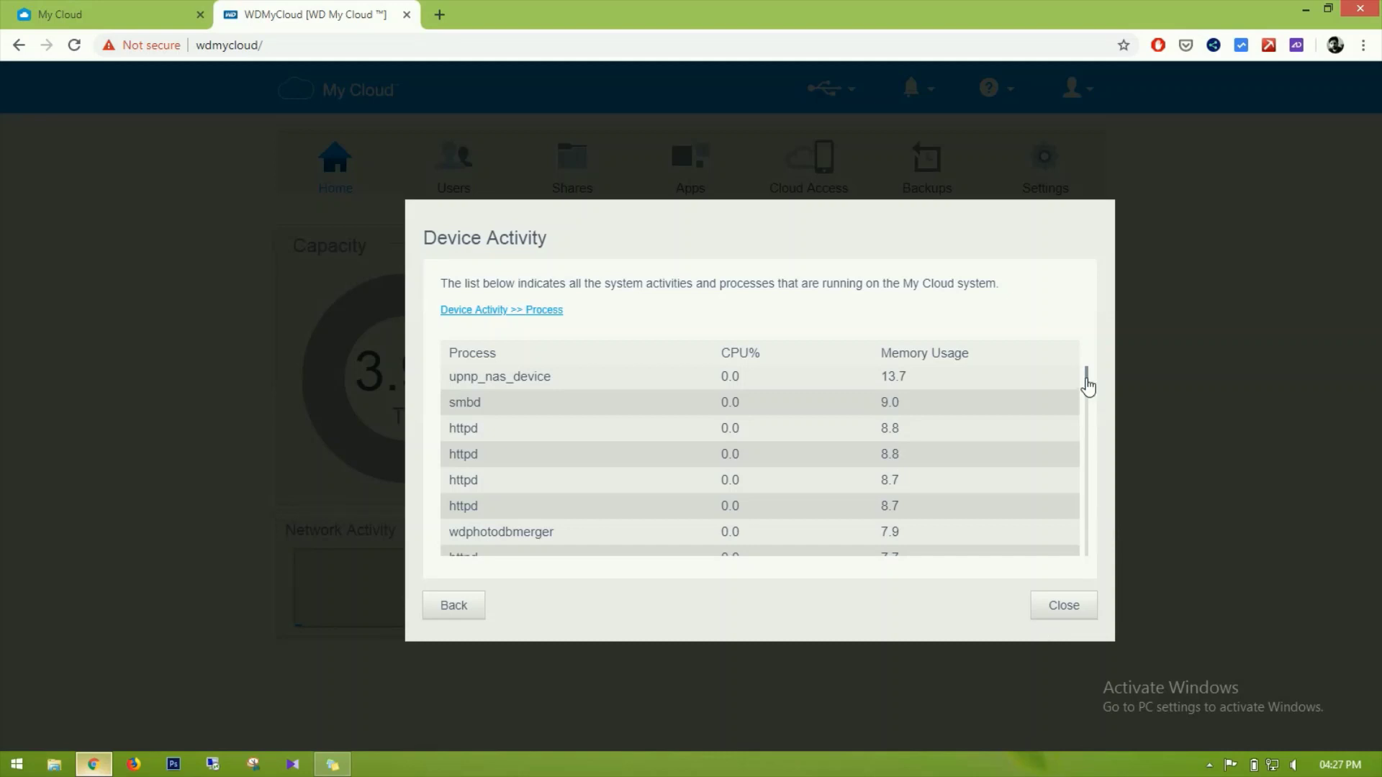
left_click_drag(1086, 386, 1079, 531)
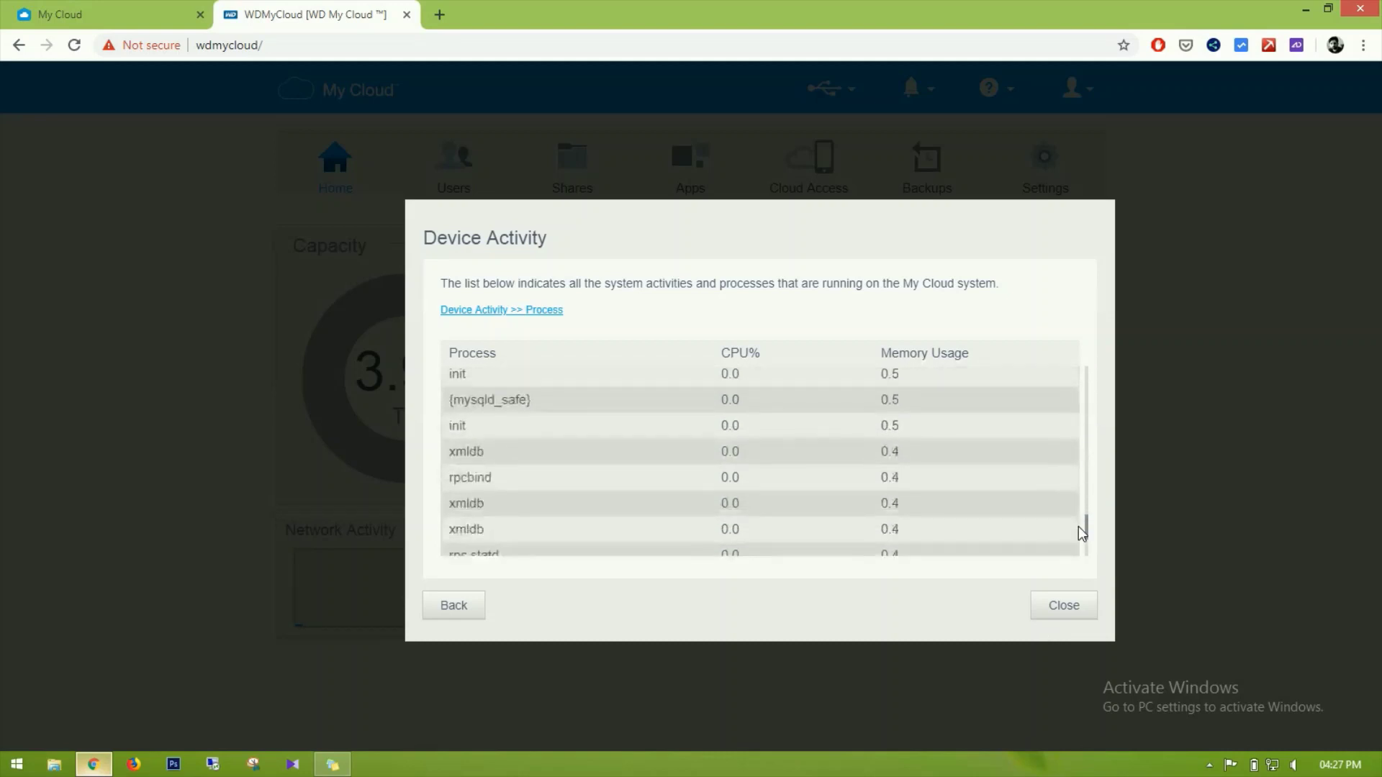
left_click(1065, 609)
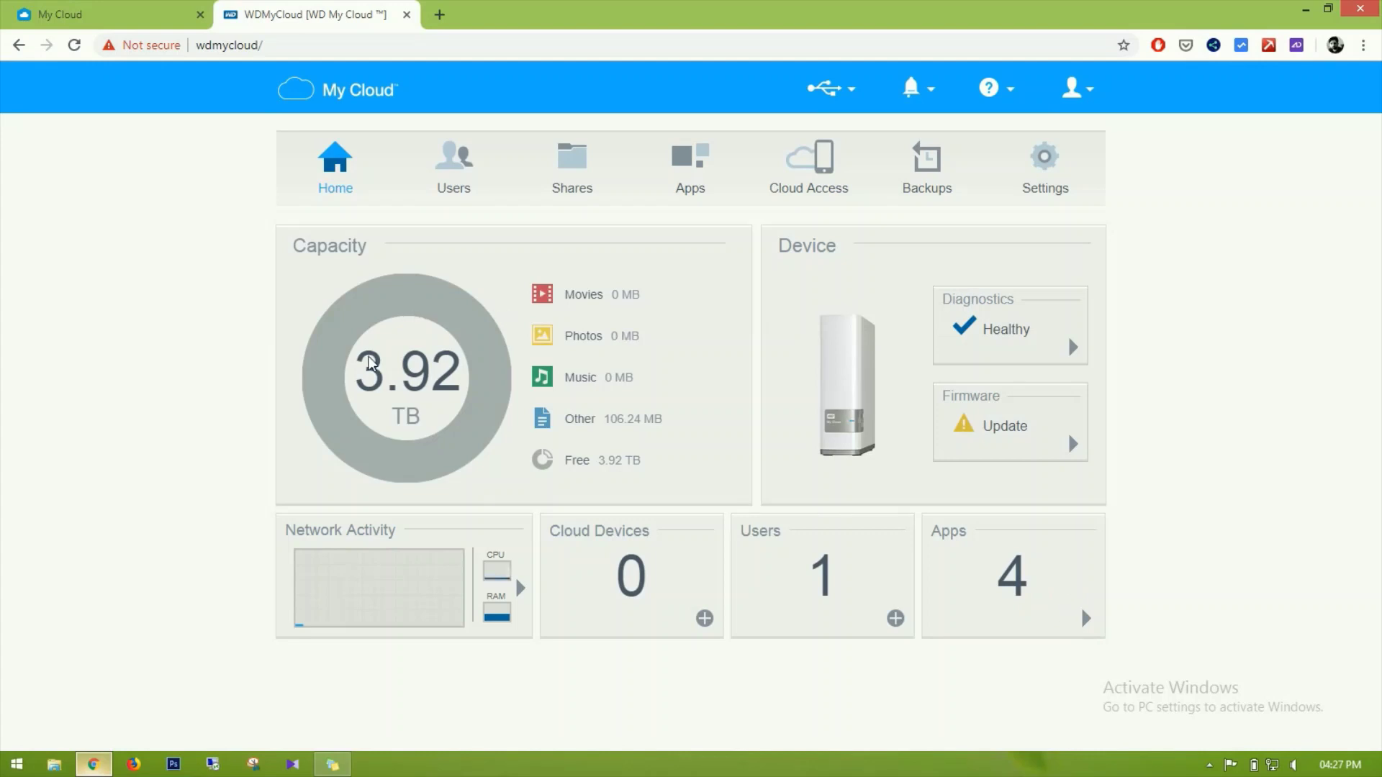
- Look over the storage capacity and the numbers of cloud devices, users and apps on the dashboard
double_click(419, 374)
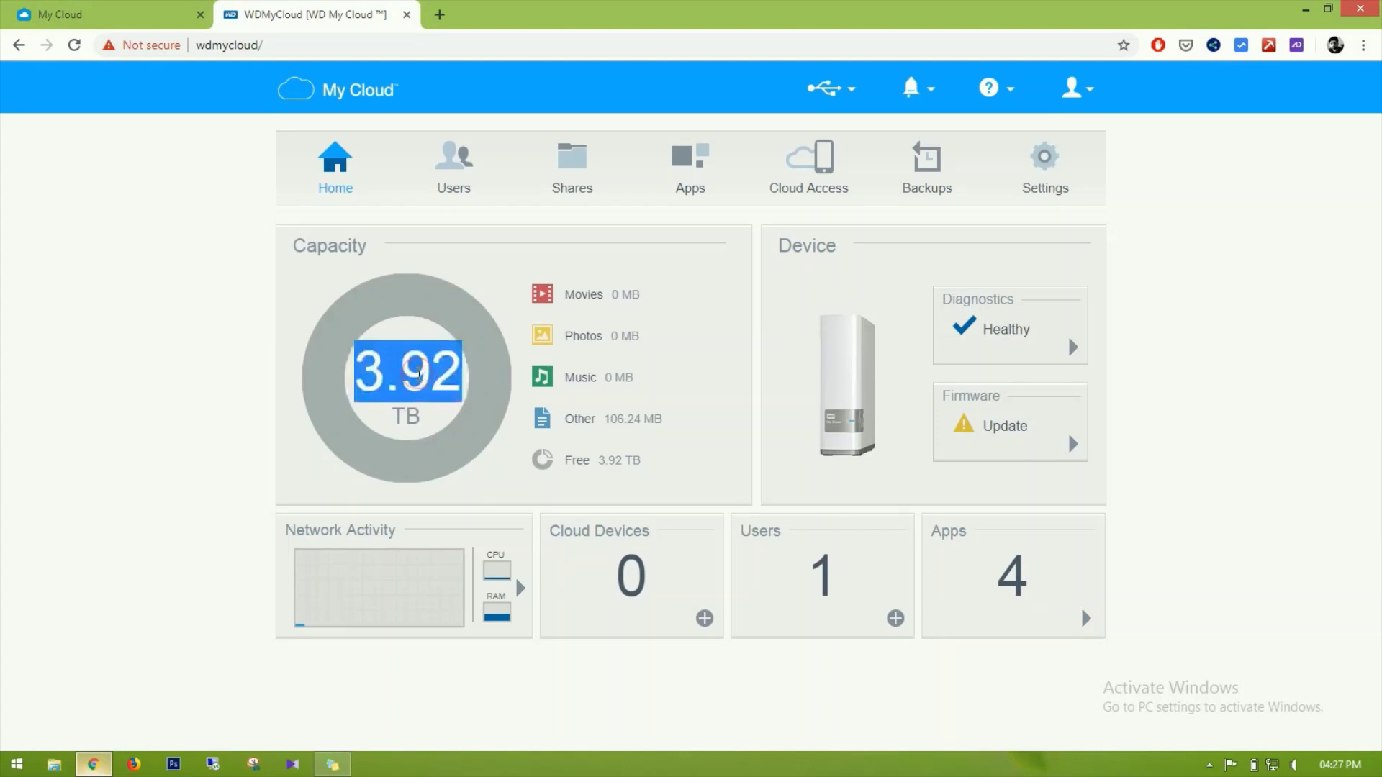
left_click(613, 579)
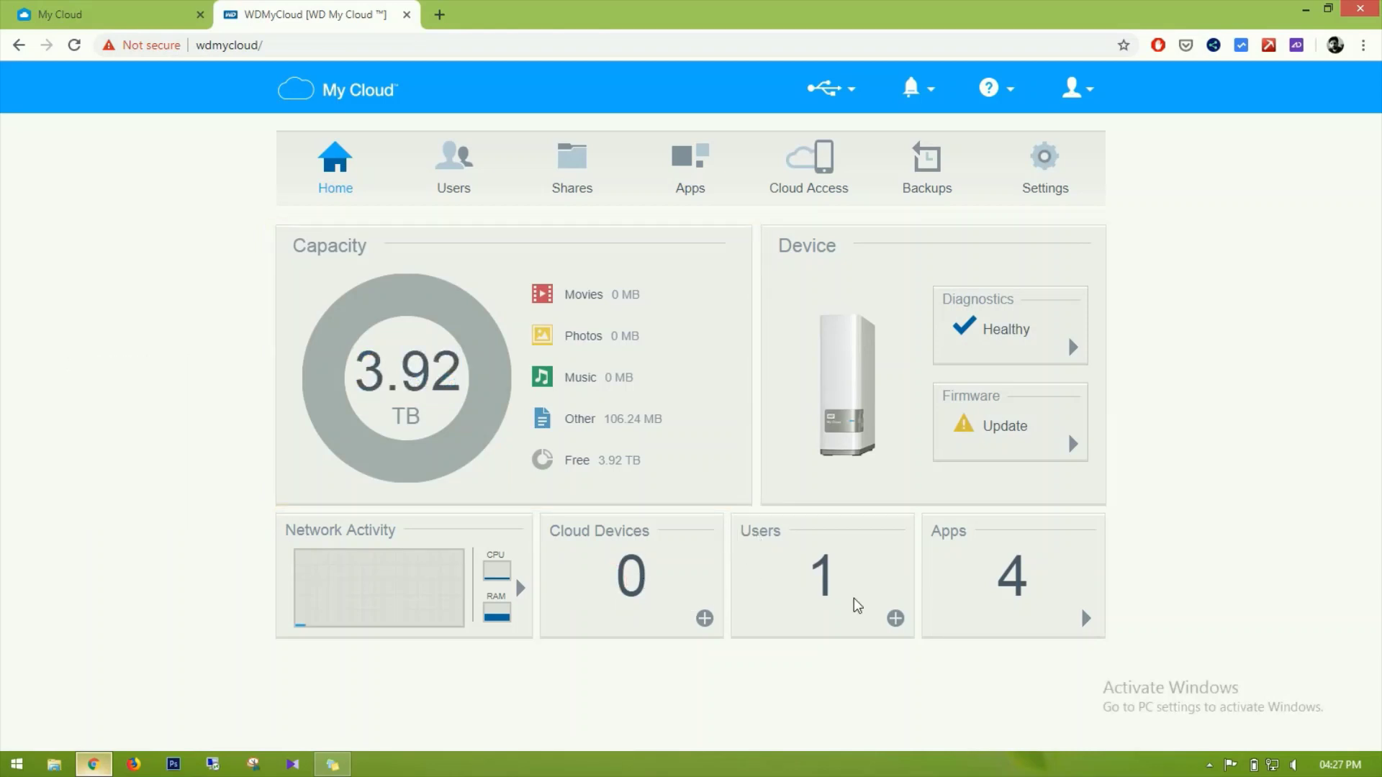
left_click(1022, 586, "shift")
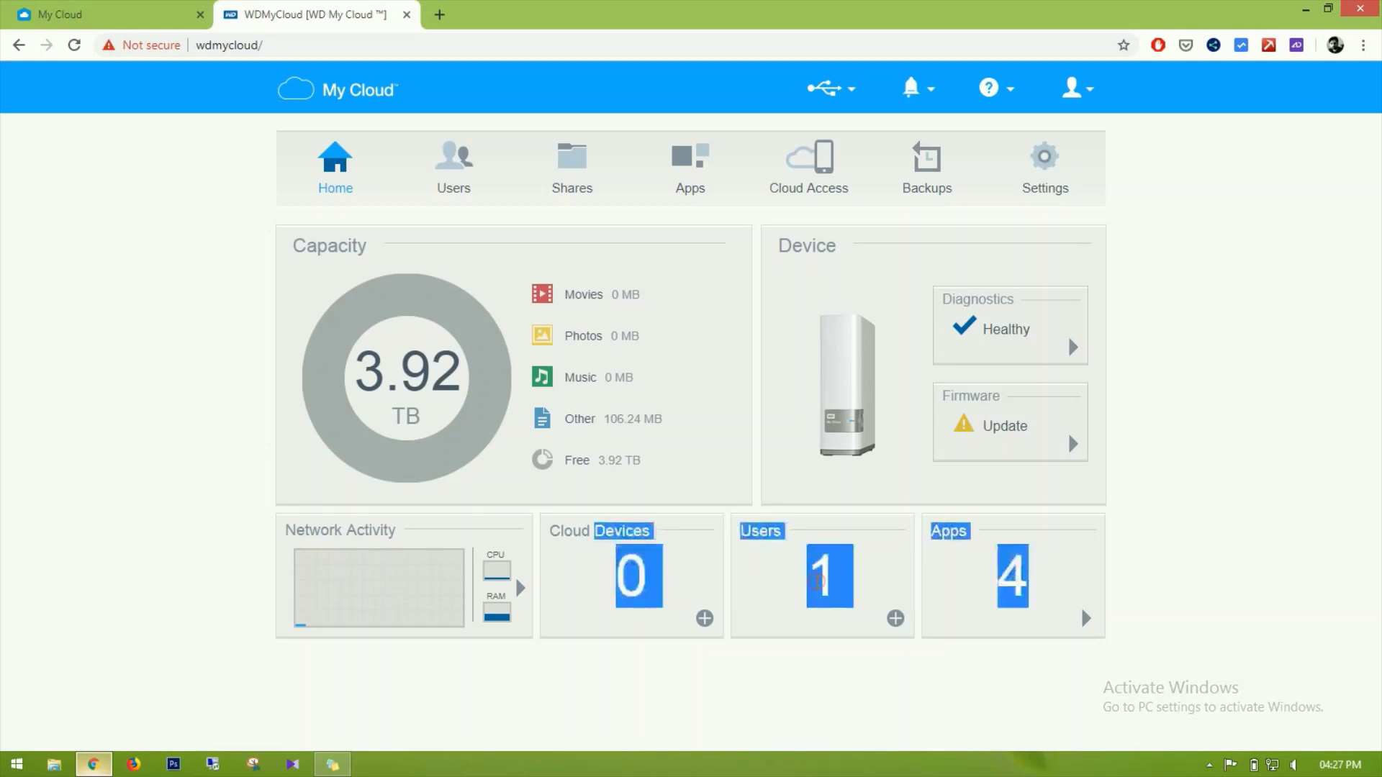
double_click(995, 589)
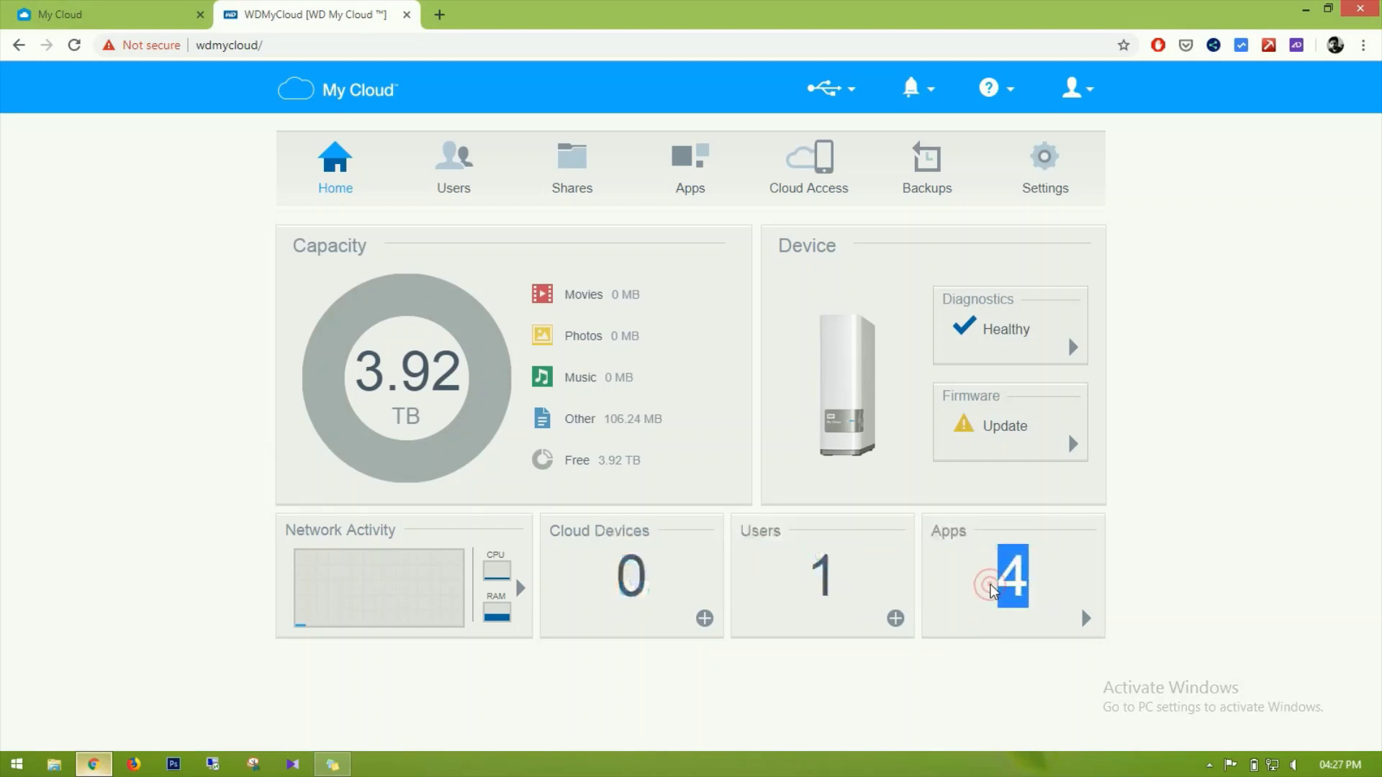
left_click(1178, 518)
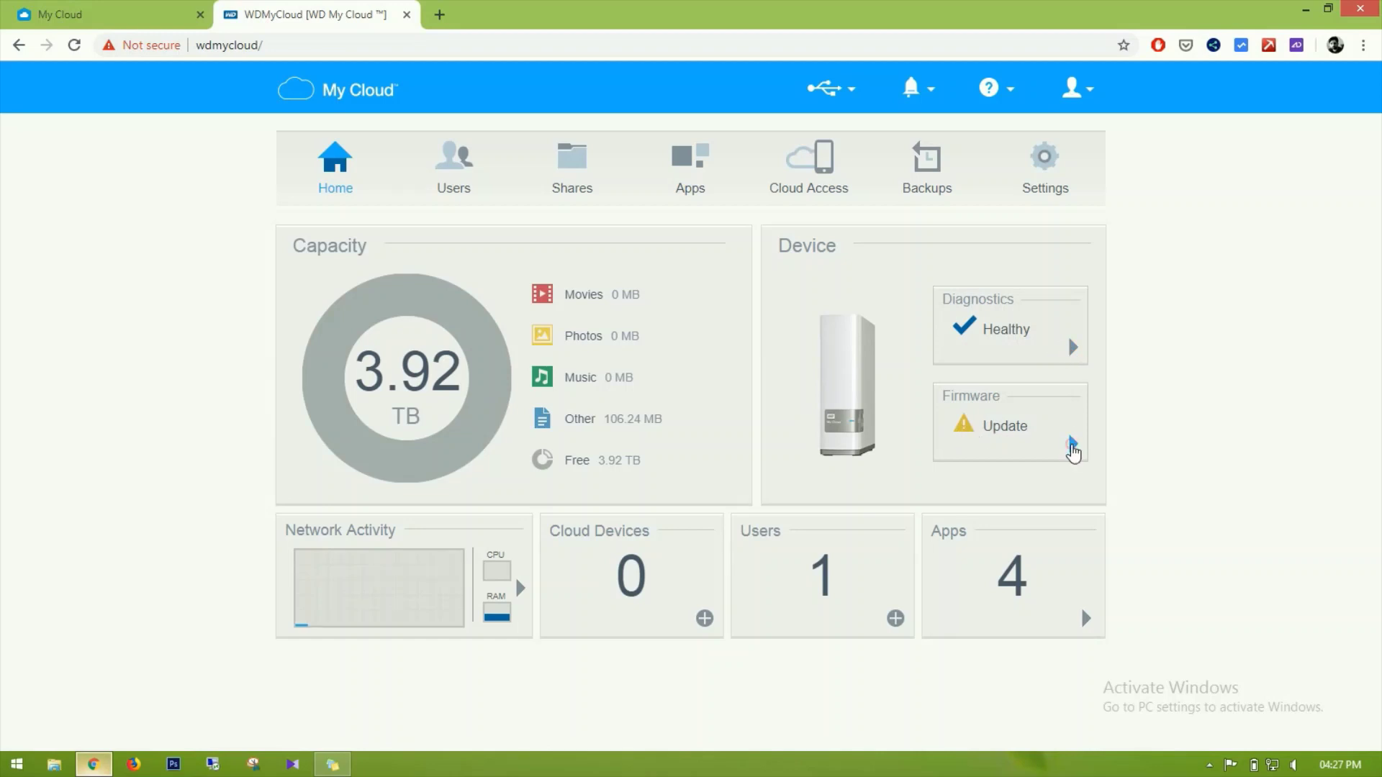
- Check for a firmware update for the device from the dashboard
left_click(1072, 447)
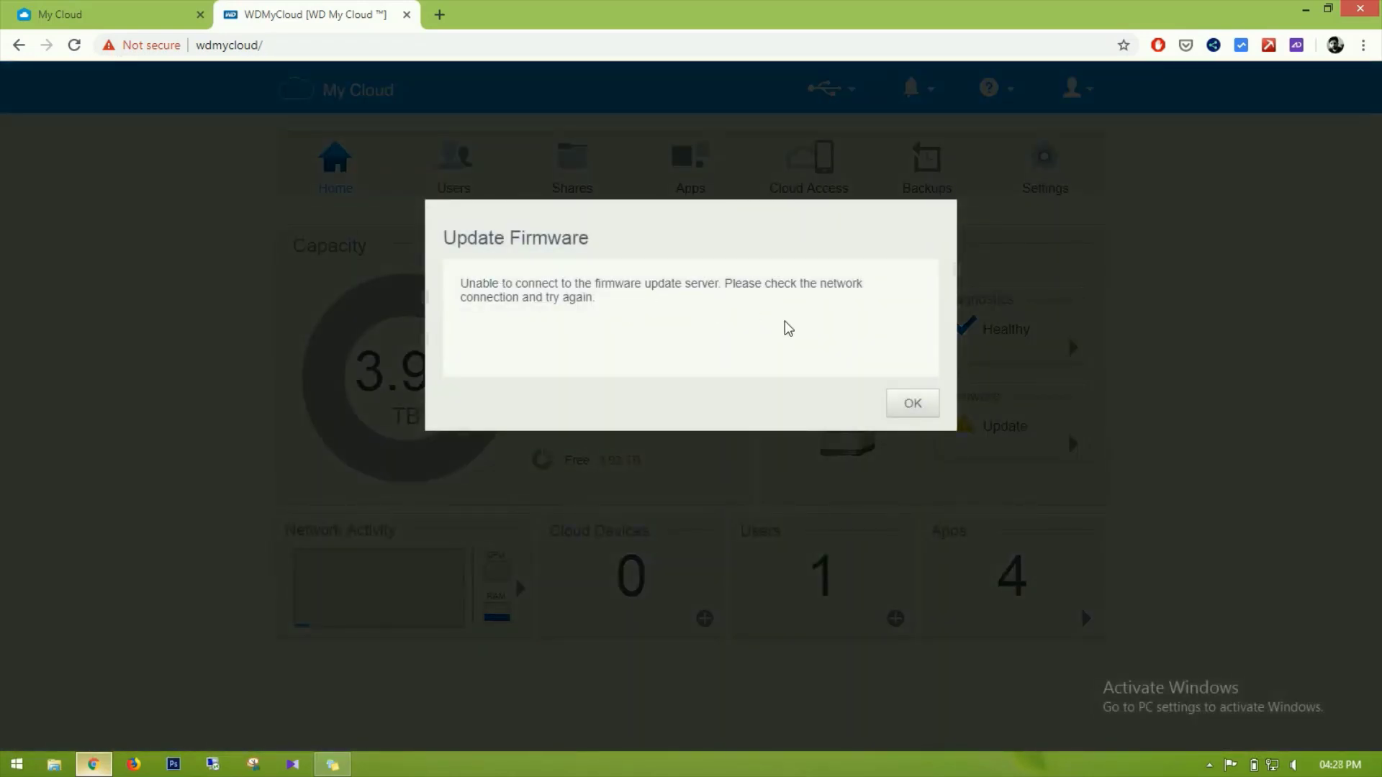
left_click(910, 404)
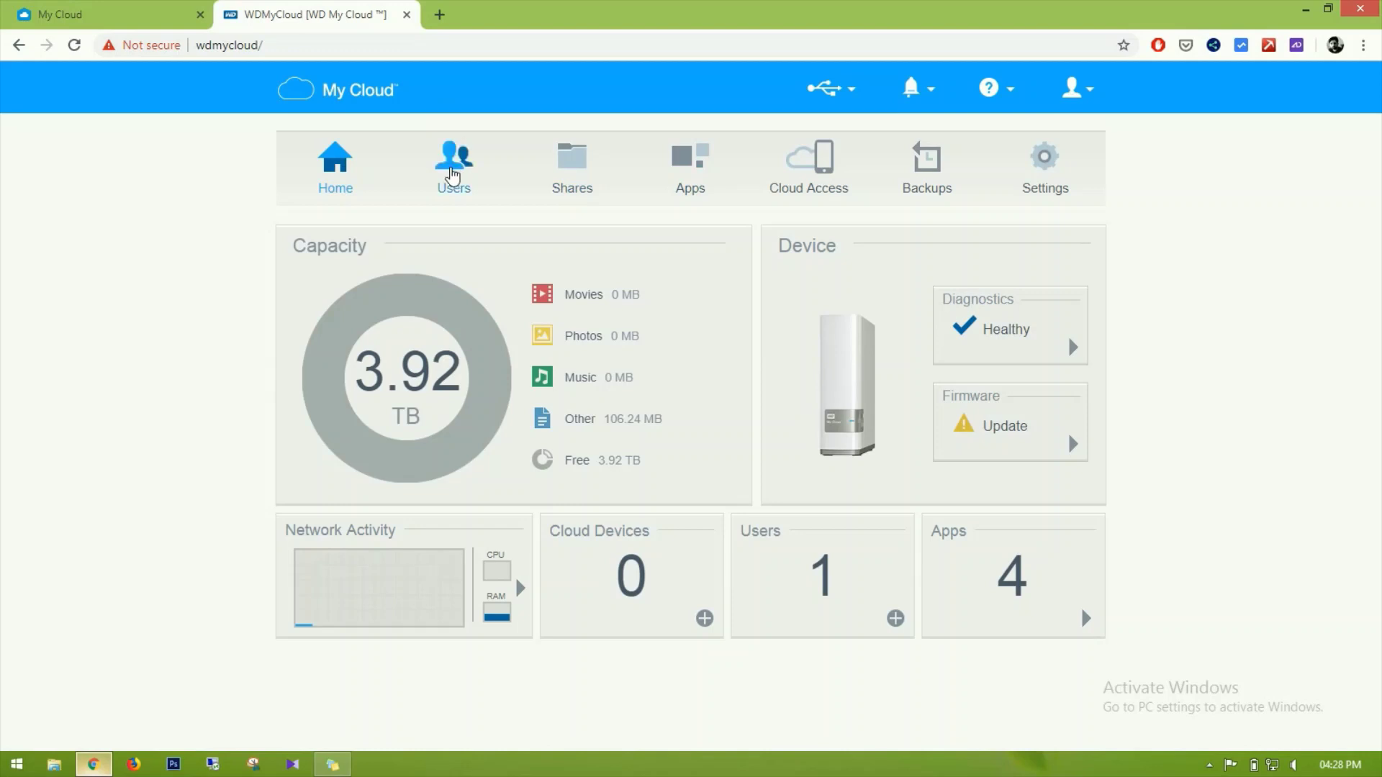
- Start adding a new device user with the user name commtricks
left_click(452, 174)
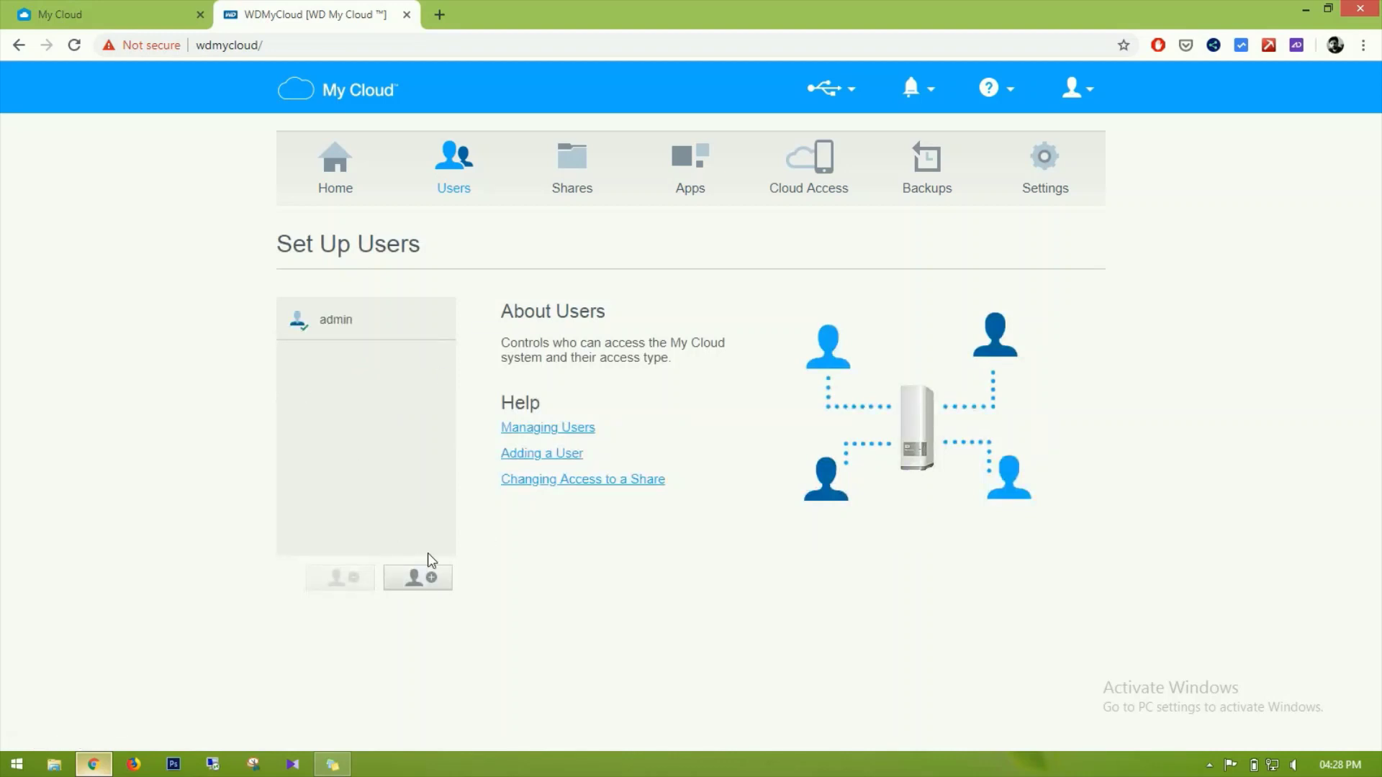
left_click(418, 578)
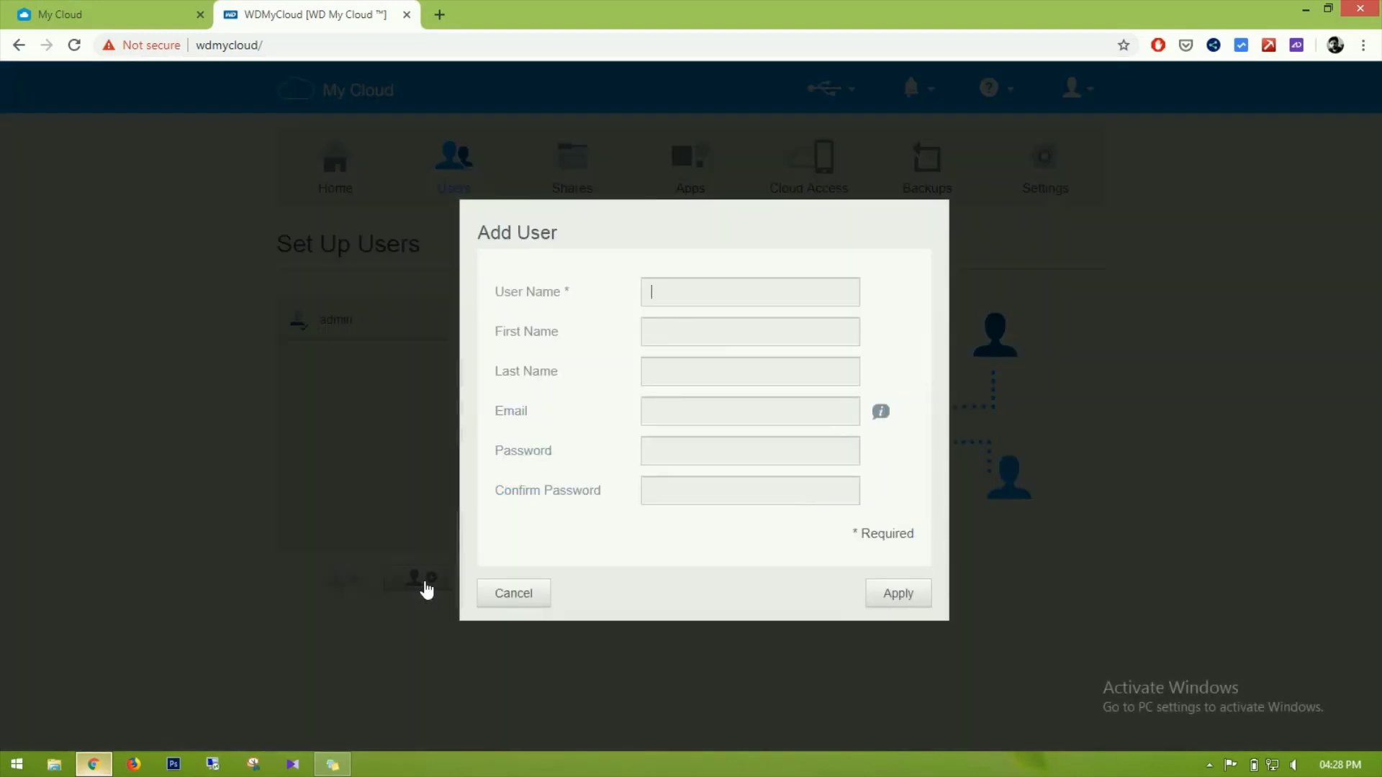
type("commtricks")
key("Tab")
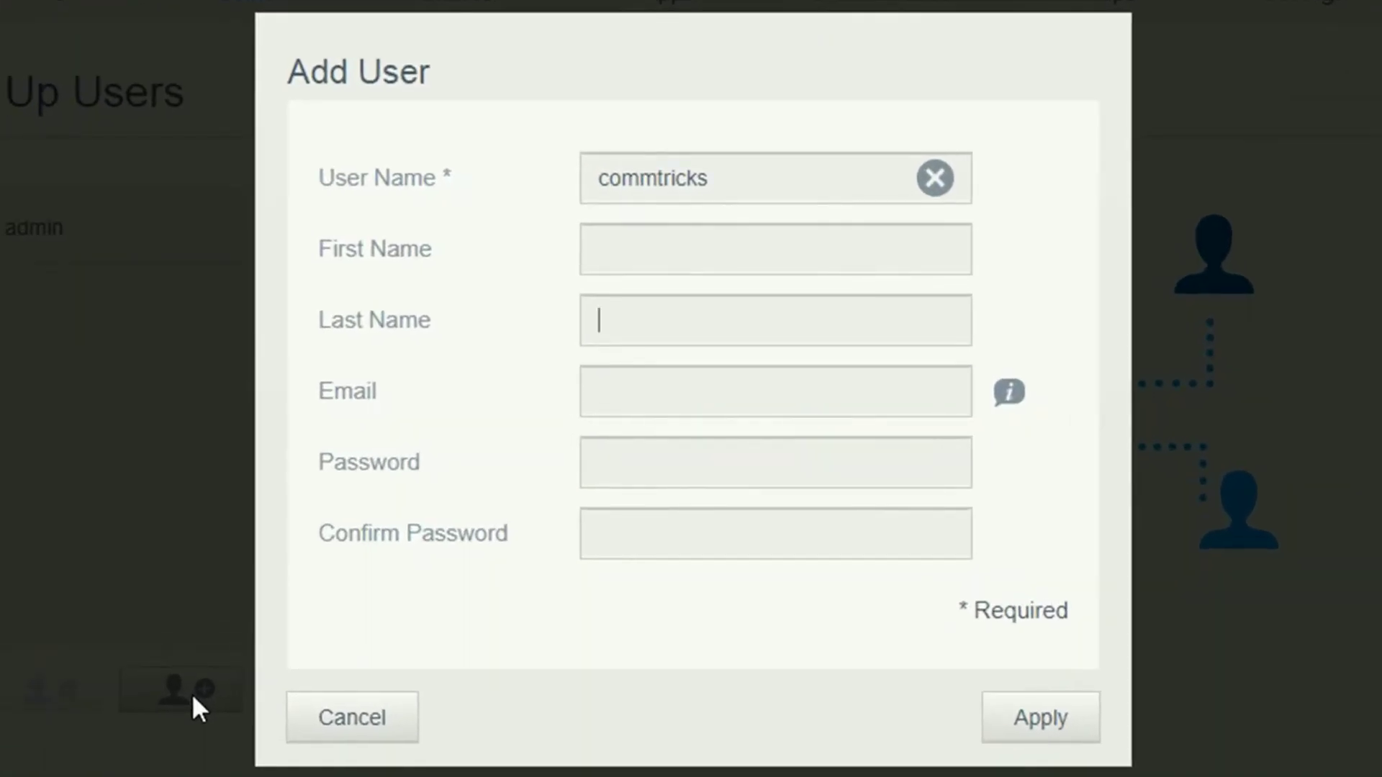
- Enter and confirm the new user's password, create the user, and dismiss the browser's offer to save the password
key("Tab")
key("Tab")
type("*********")
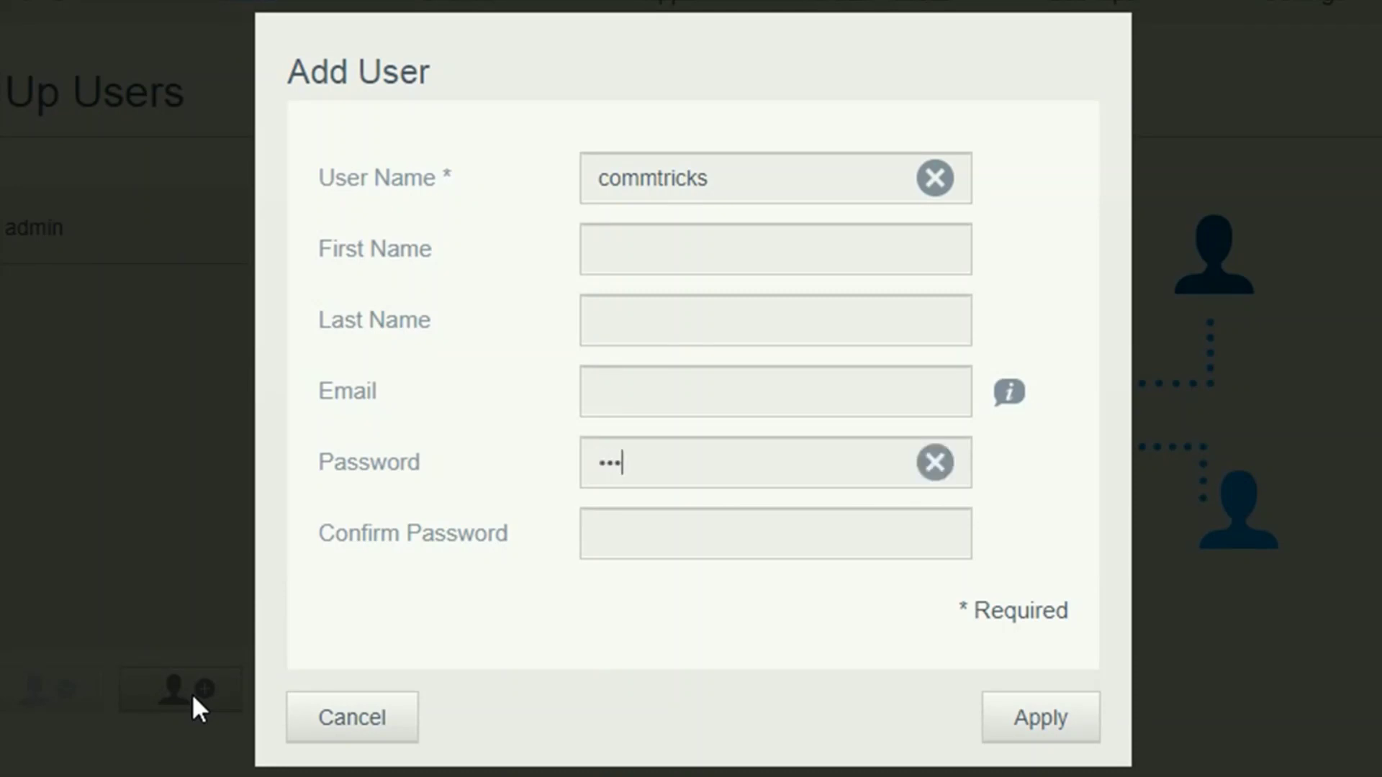
type("***")
key("BackSpace")
key("Tab")
type("******")
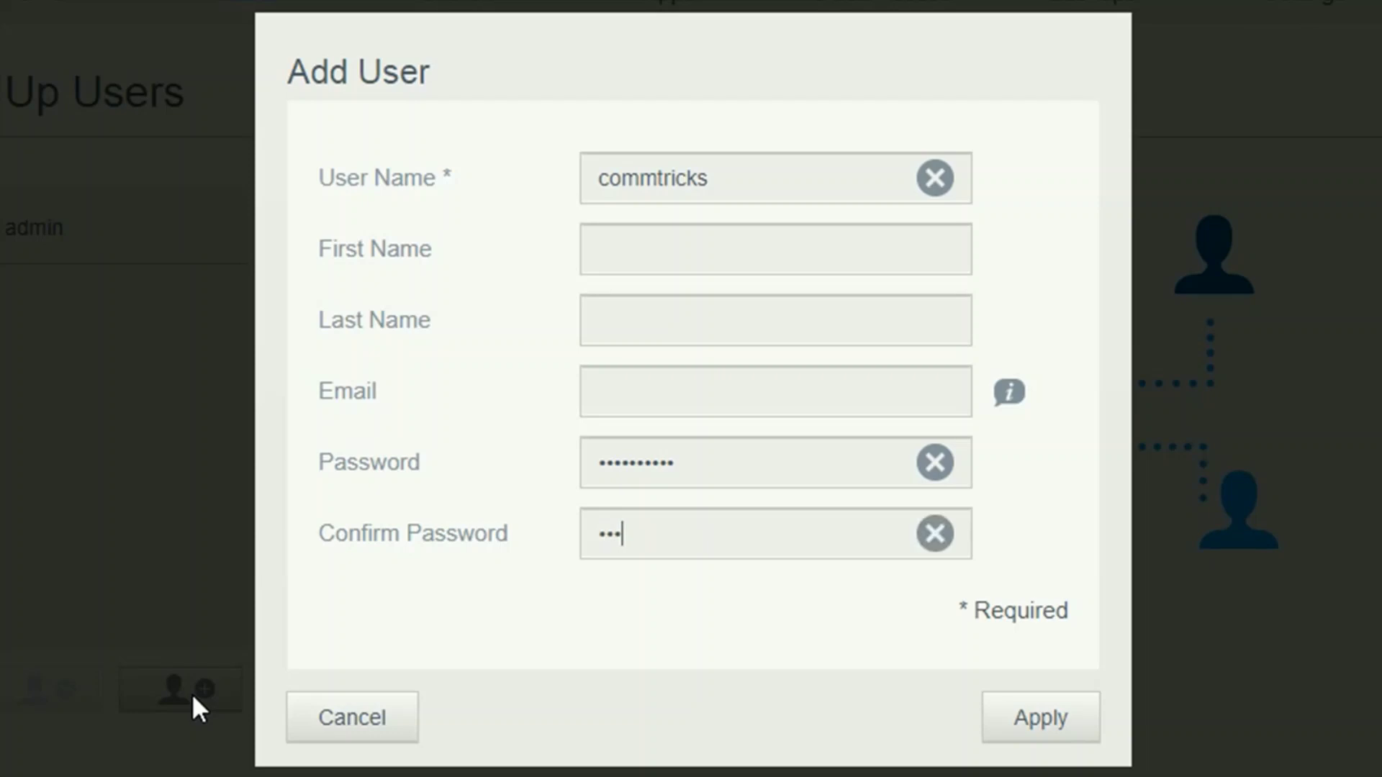
type("**")
double_click(744, 456)
type("*********")
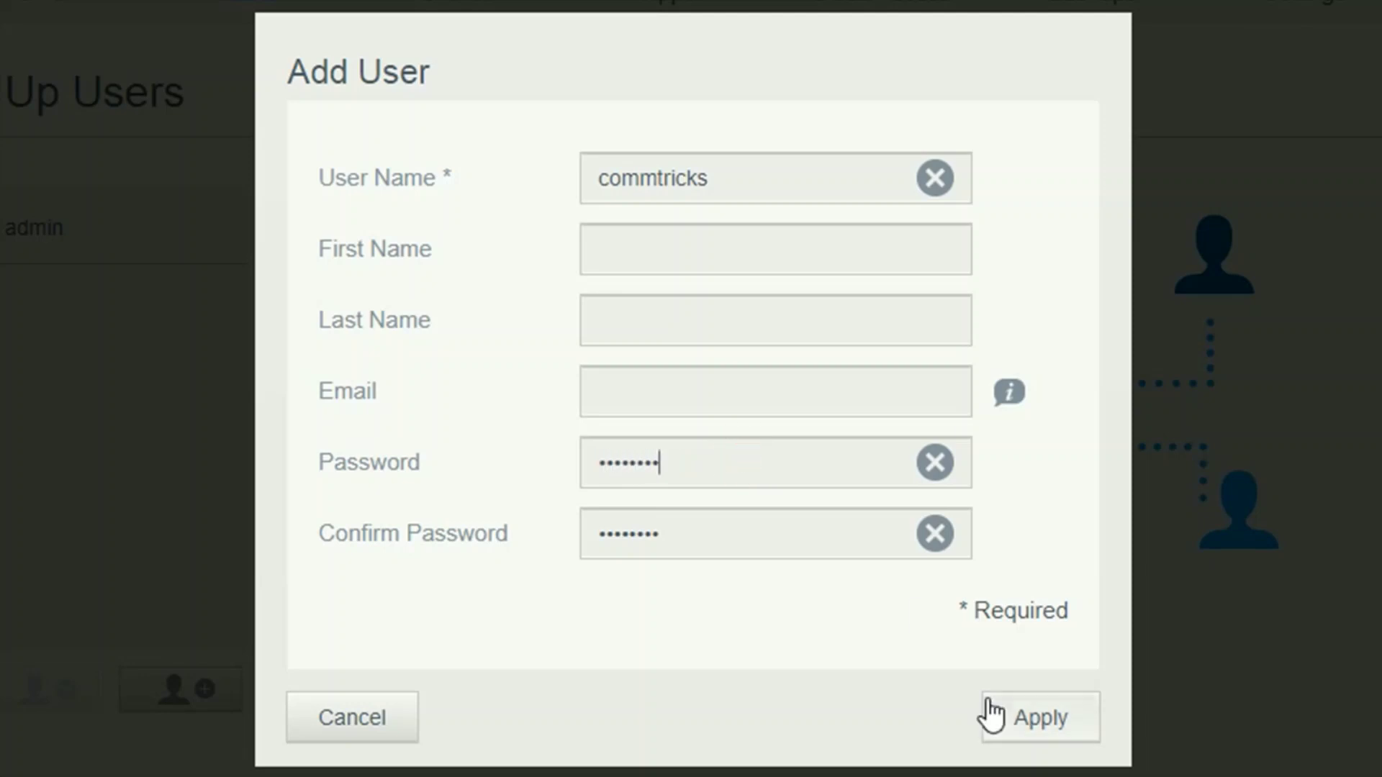
left_click(1039, 722)
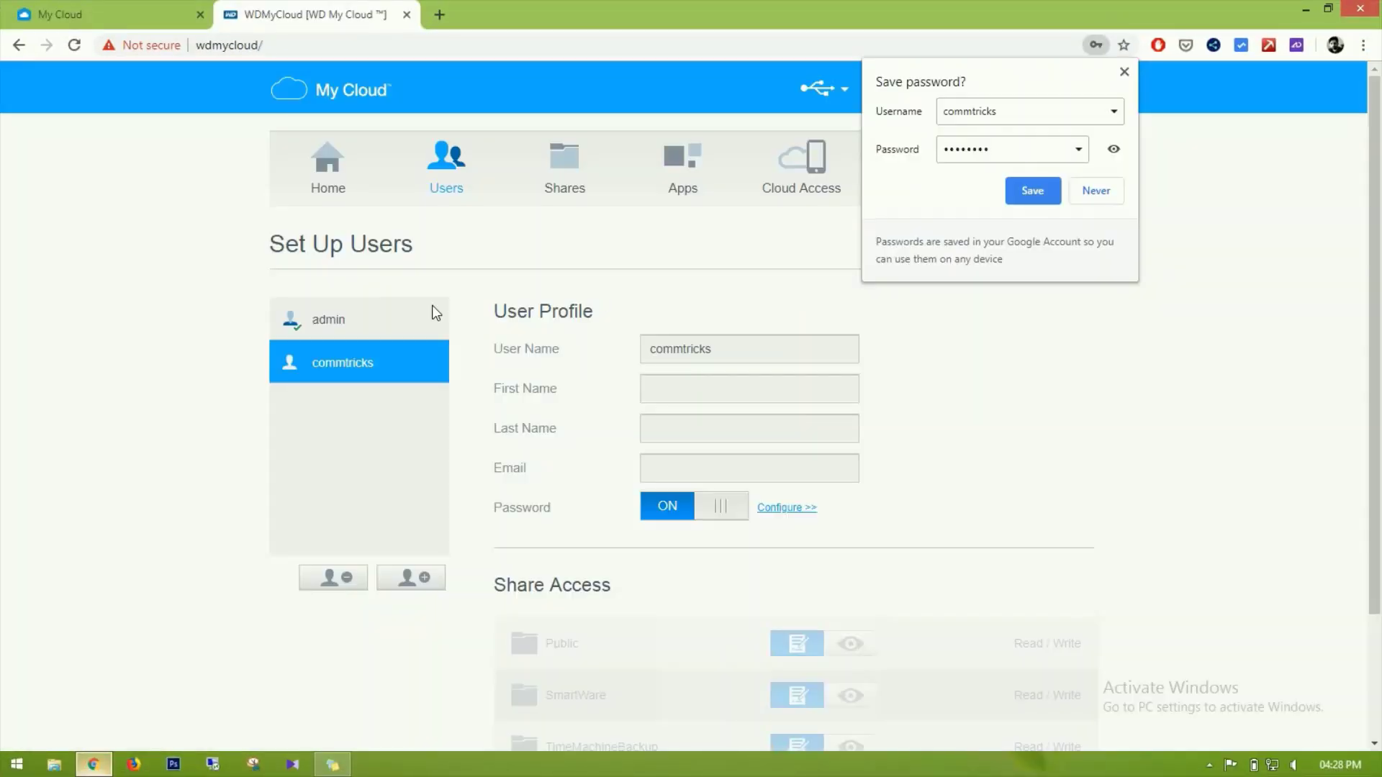
left_click(1124, 71)
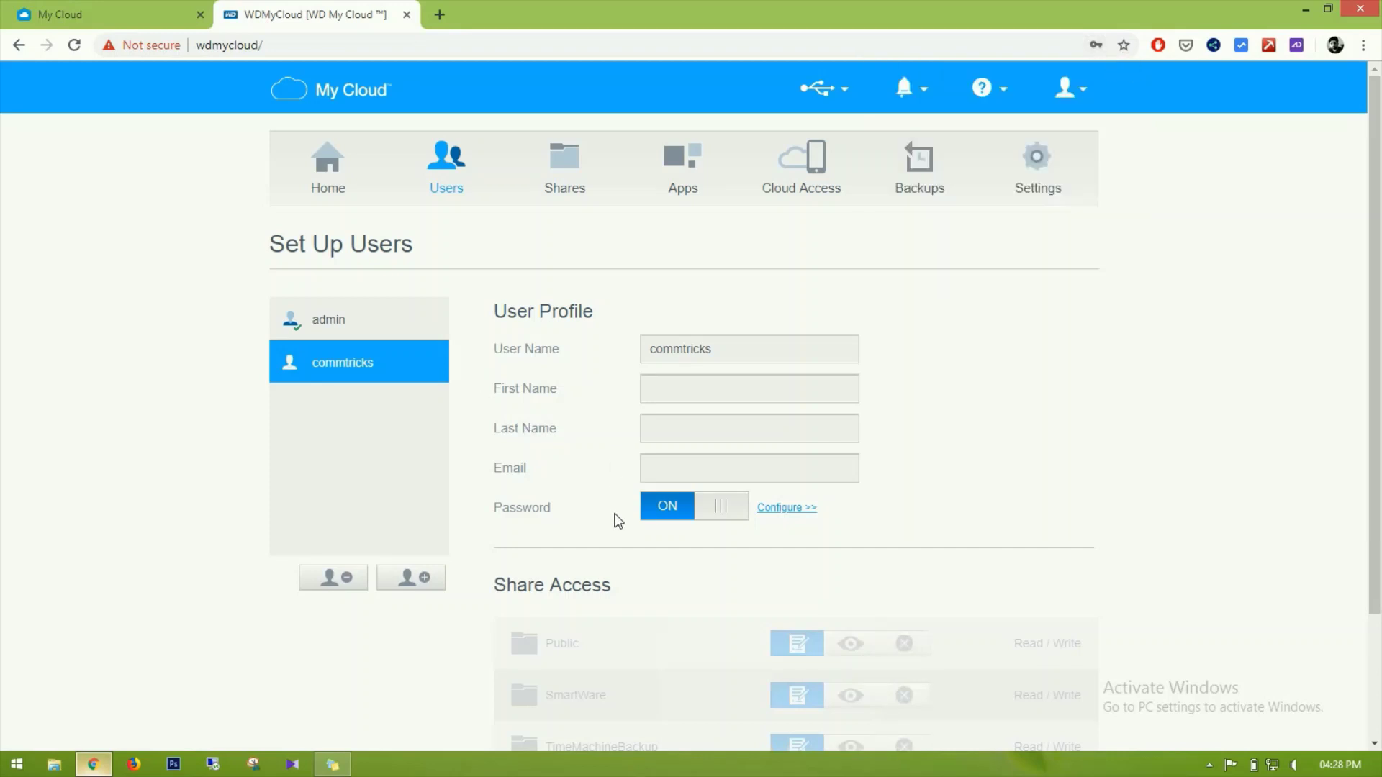
- Try Read Only and Deny Access for the user's commtricks share, and restore its Read / Write access
scroll(1022, 231, "down", 2)
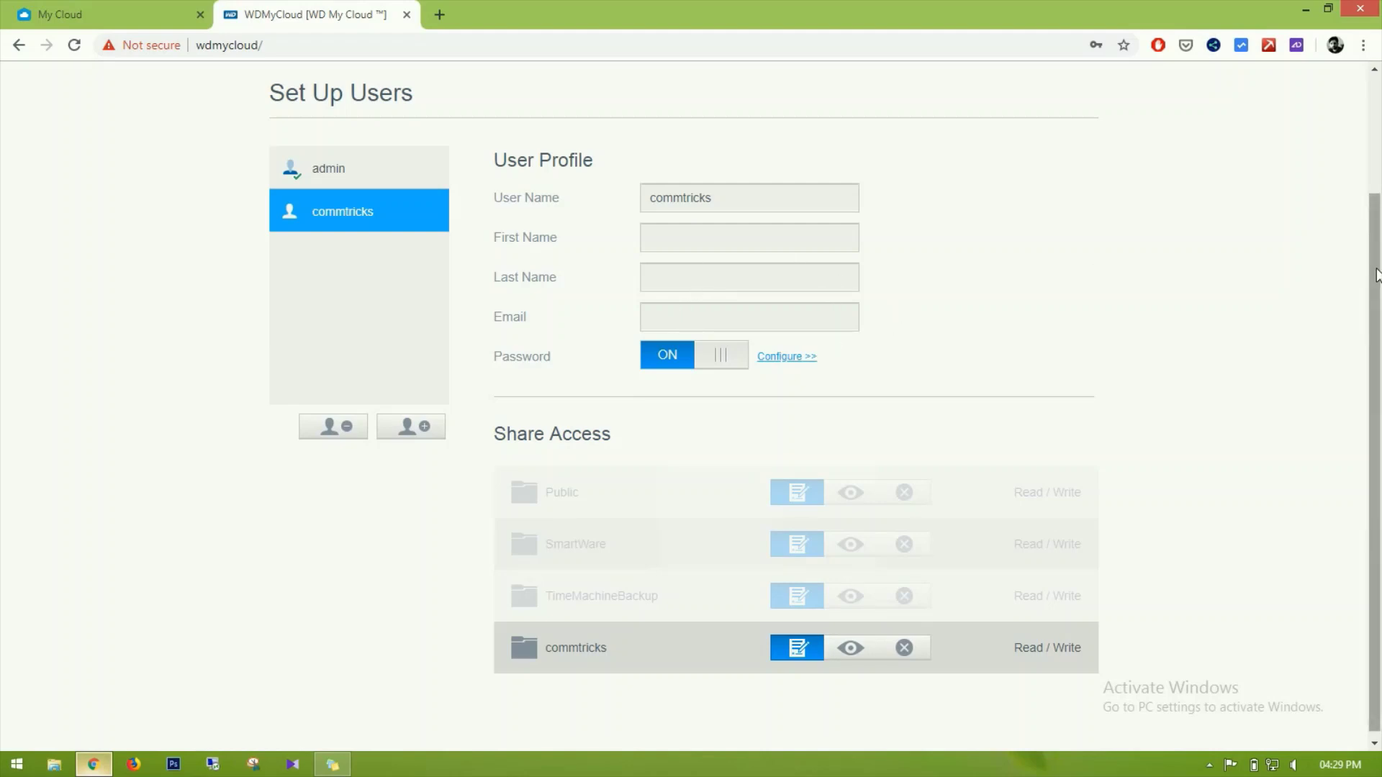
left_click_drag(547, 664, 580, 651)
double_click(579, 651)
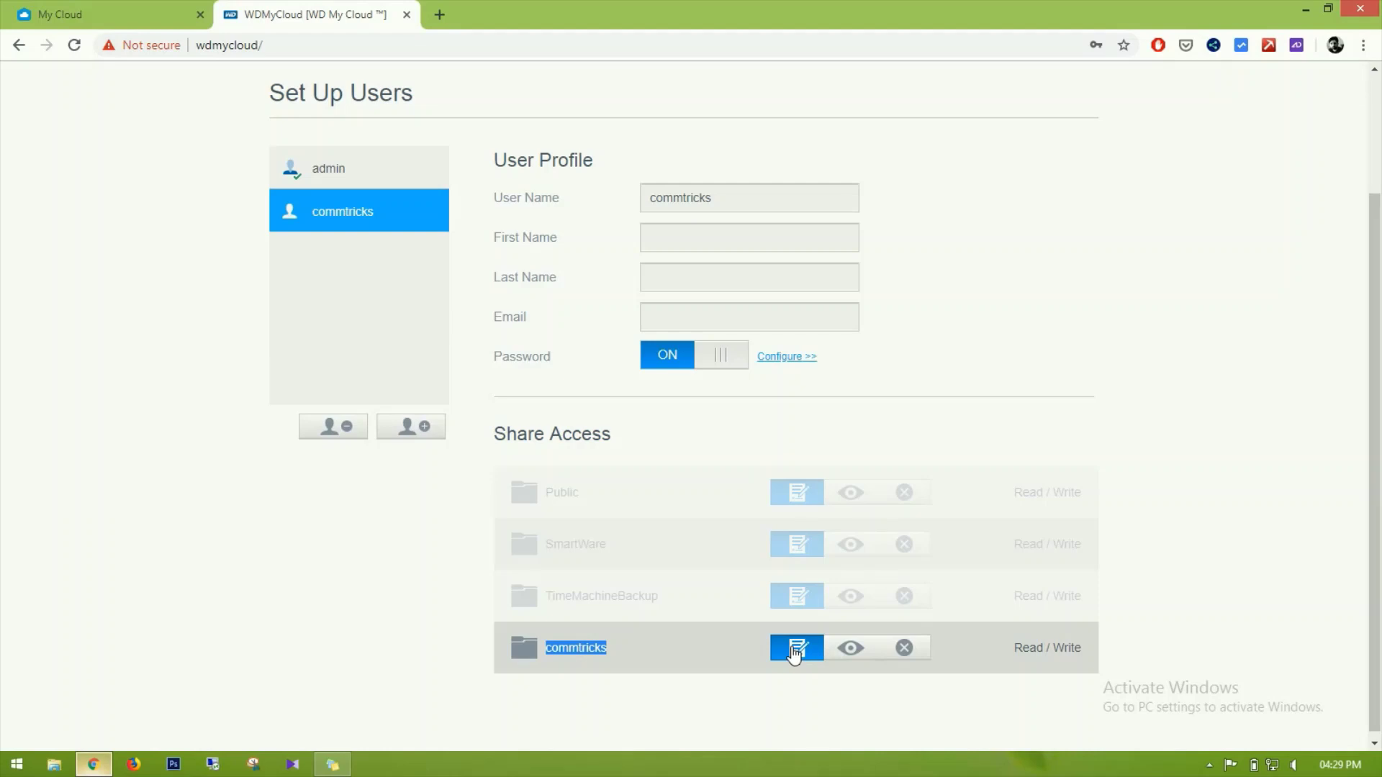
left_click(828, 740)
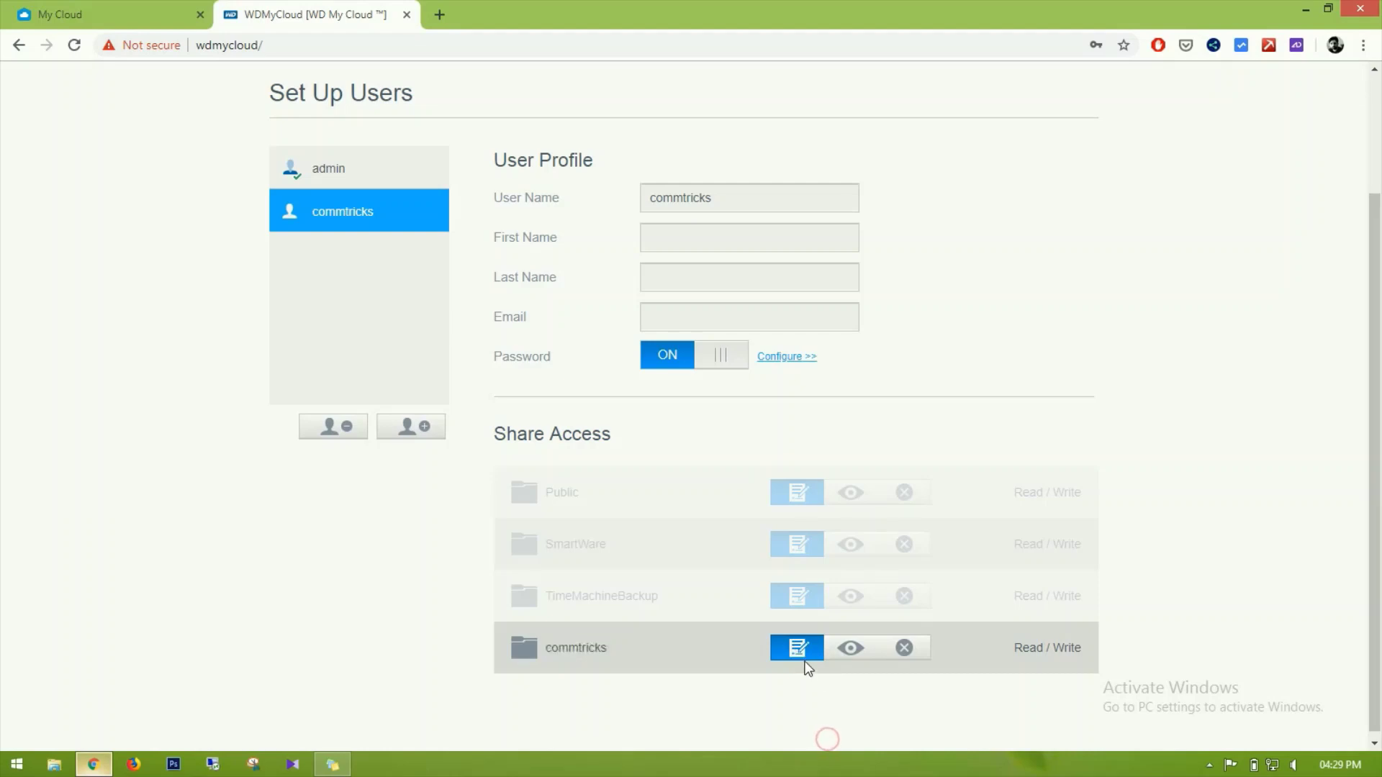
left_click(851, 651)
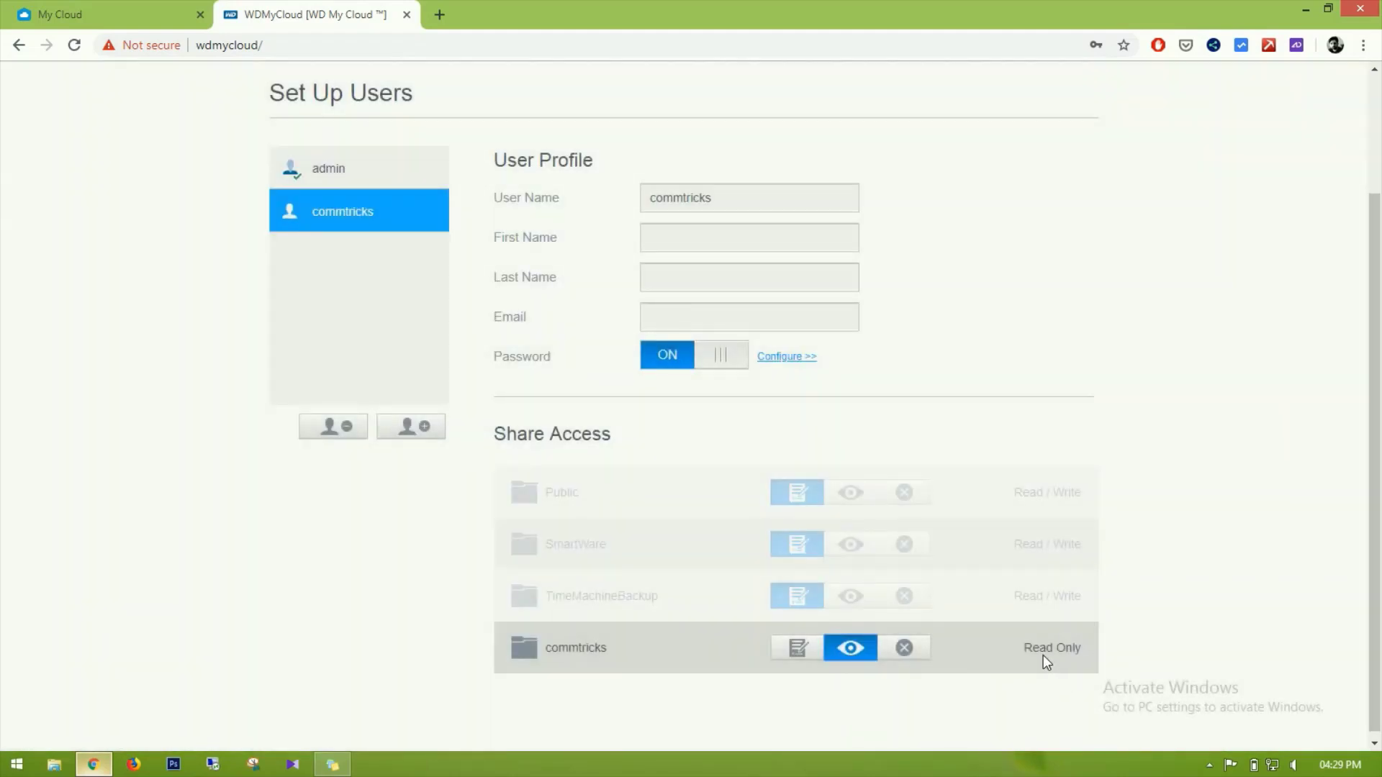
double_click(1043, 654)
left_click(1043, 655)
left_click(897, 649)
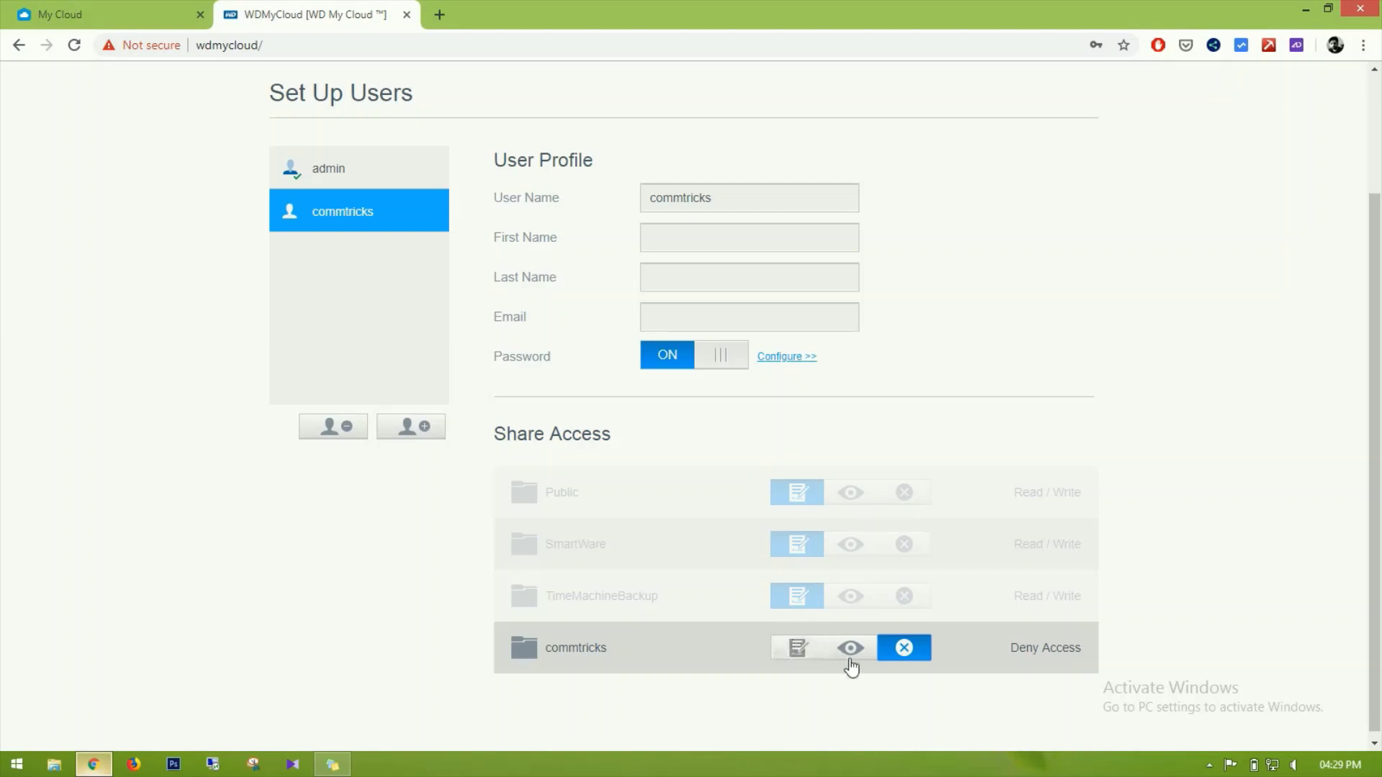
left_click(795, 651)
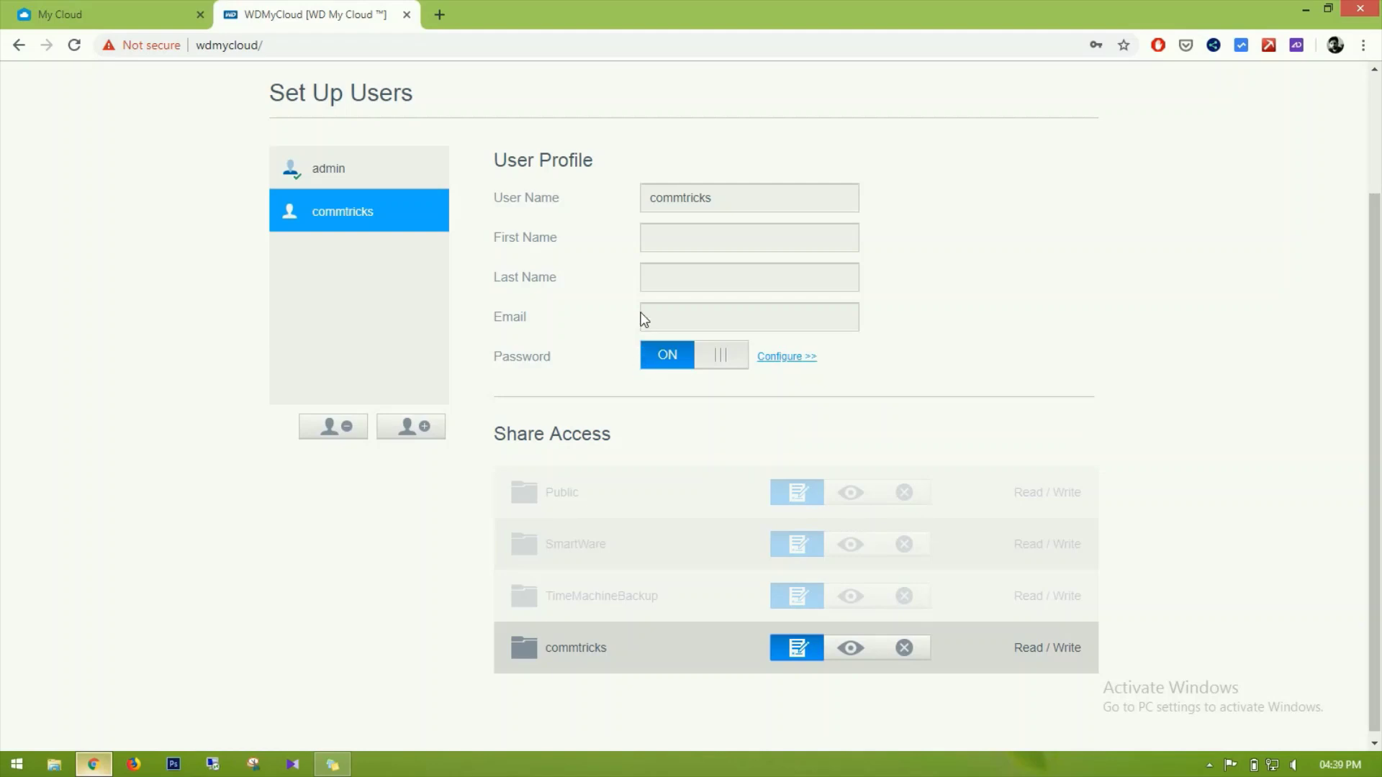
- Add a share named data with the description my data
scroll(1376, 429, "up", 2)
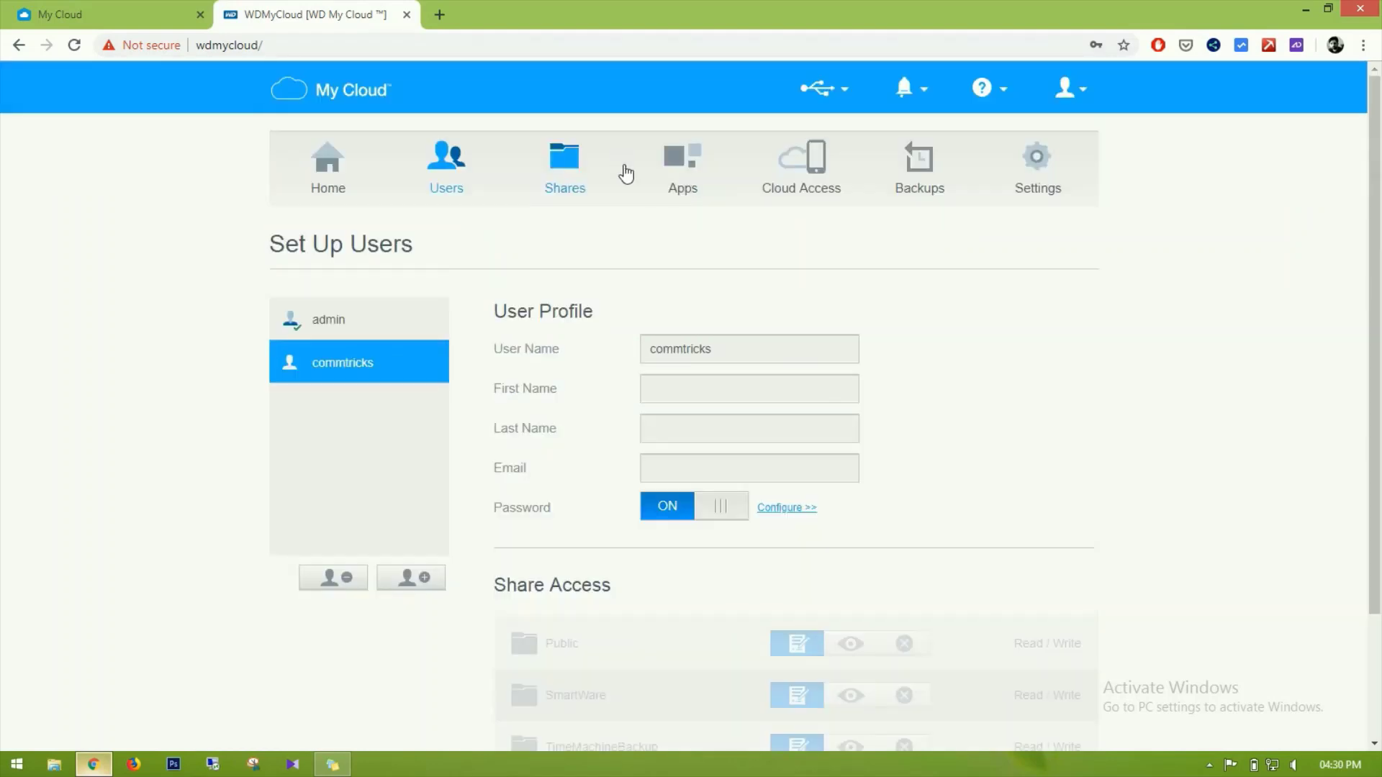
left_click(573, 167)
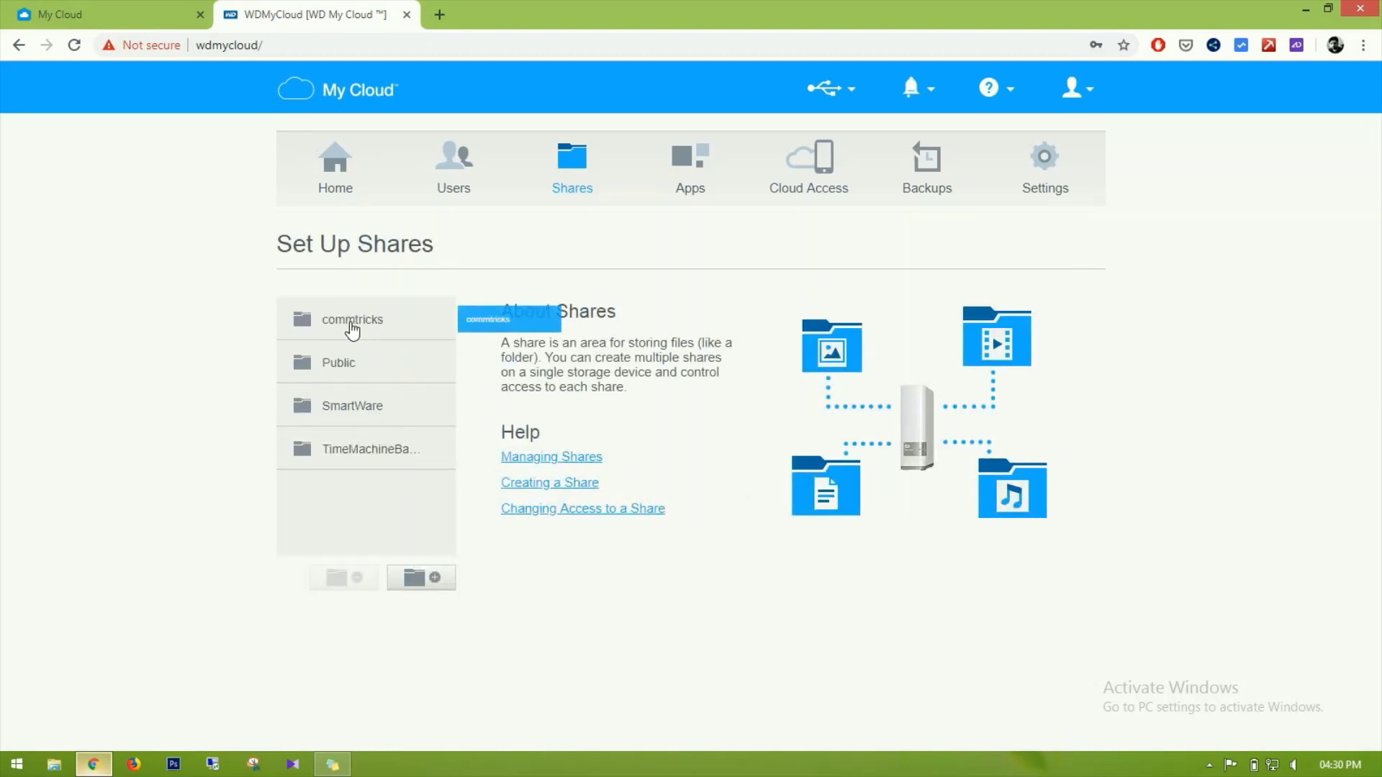
left_click(421, 580)
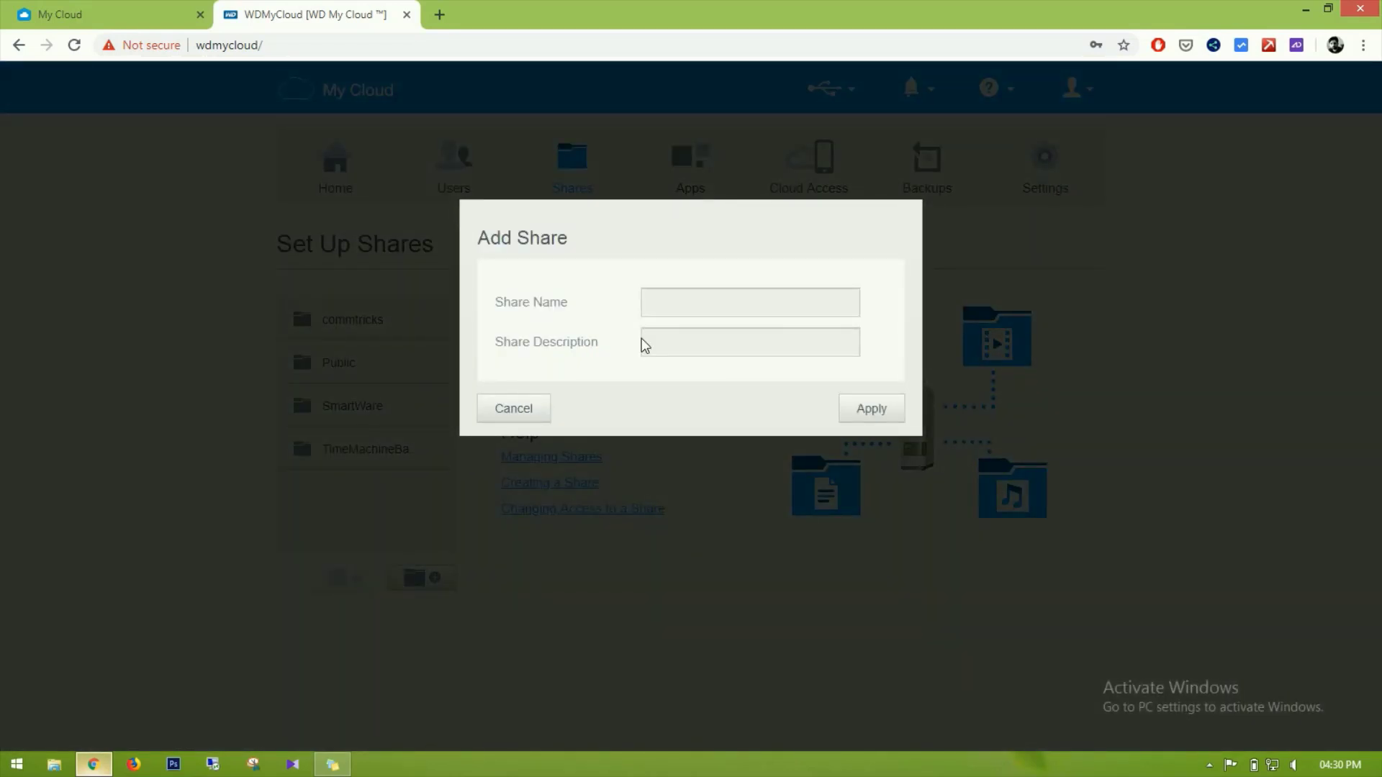
type("da")
type("dat")
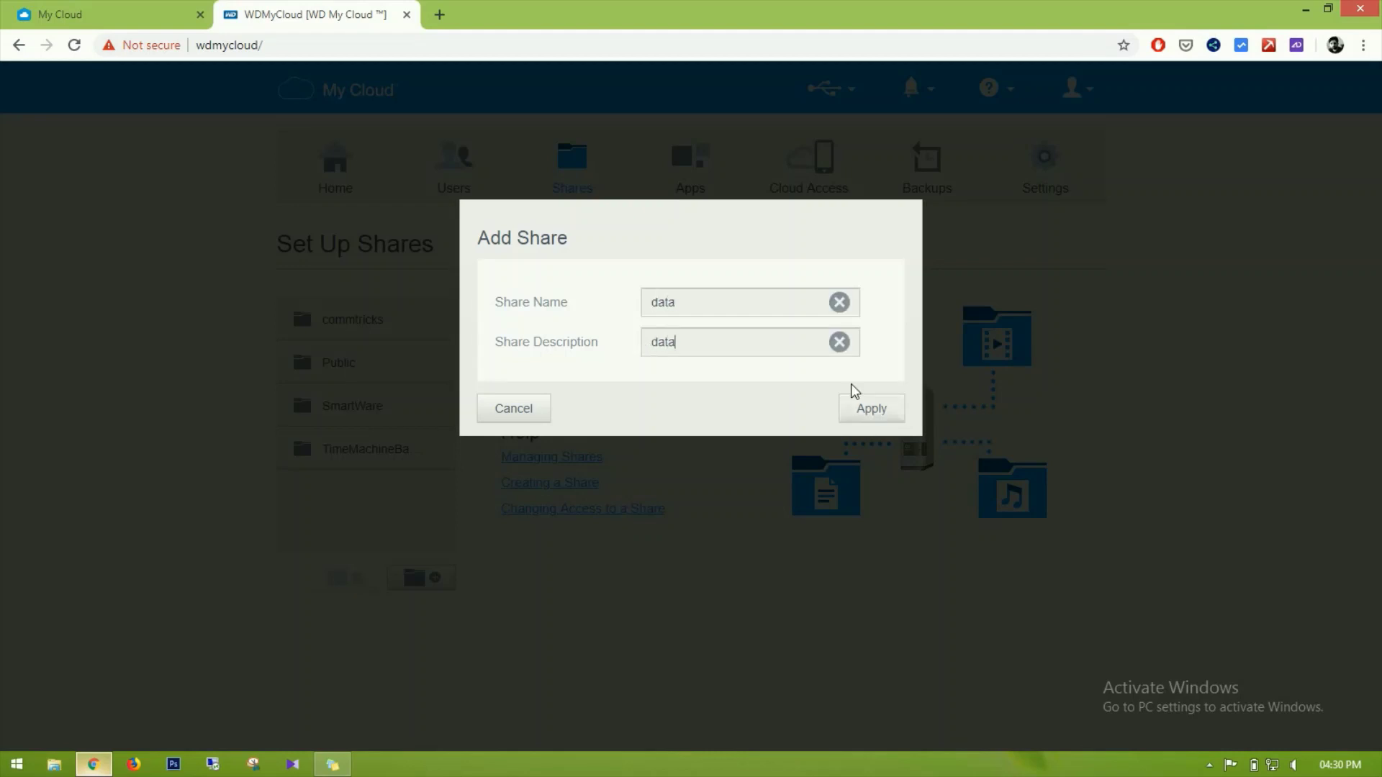
key("BackSpace")
type("my data")
left_click(874, 413)
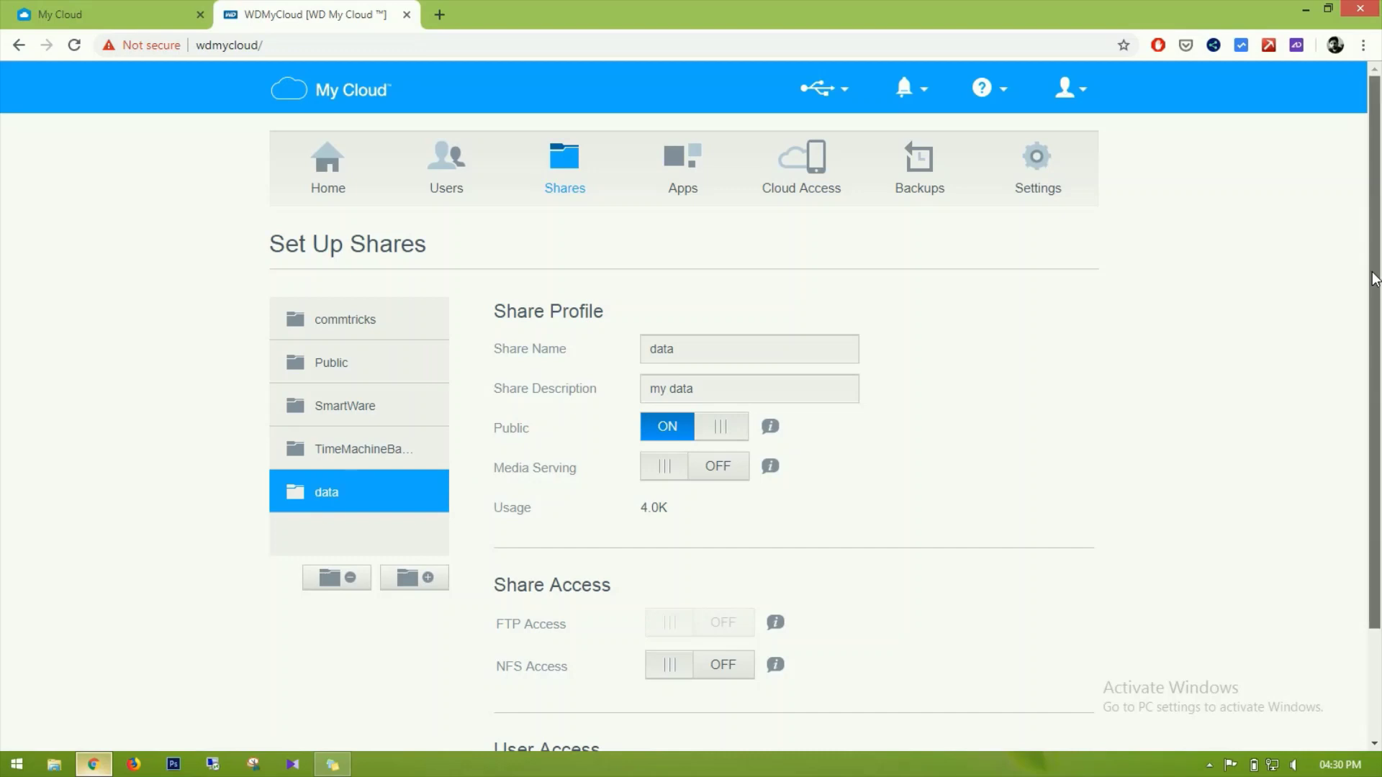
- Look over the data share's settings and turn off its Public option
scroll(1375, 279, "down", 2)
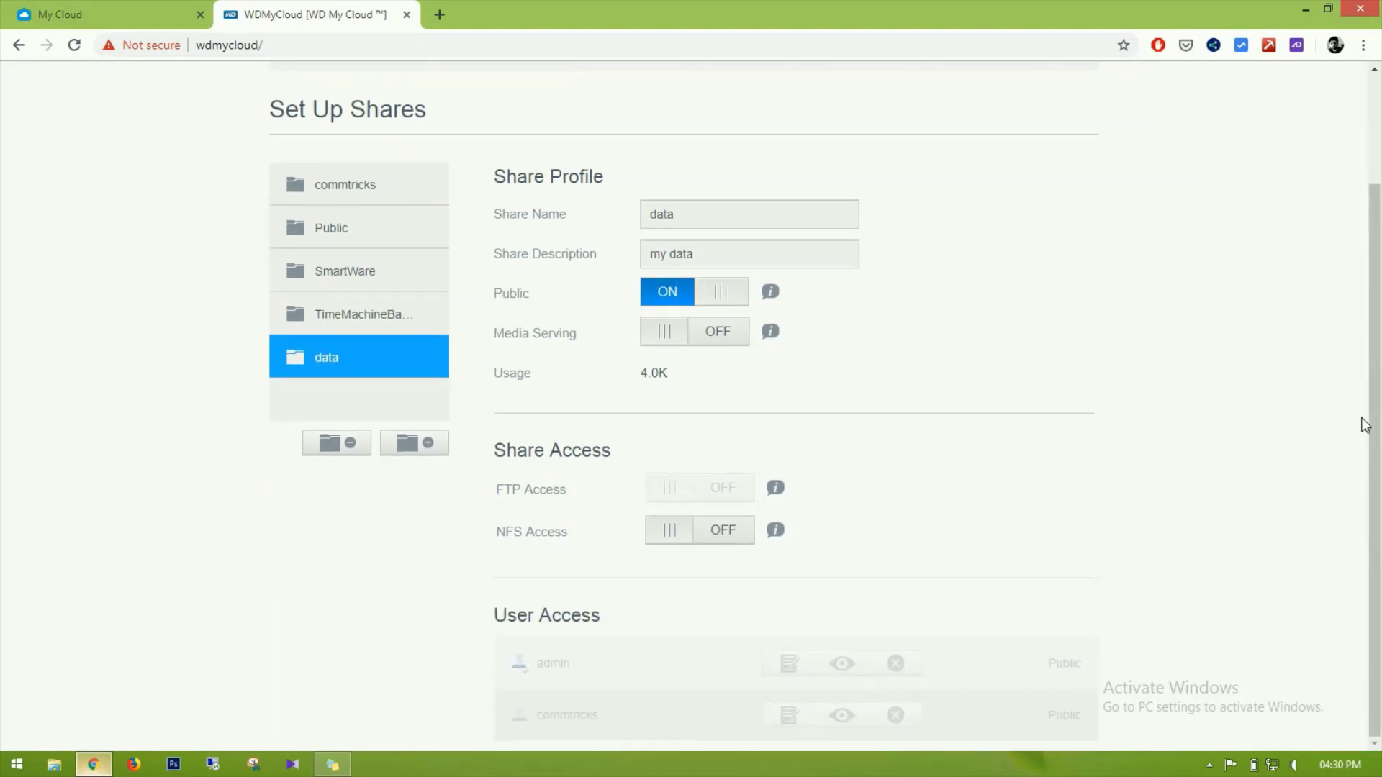
left_click_drag(1371, 425, 1379, 308)
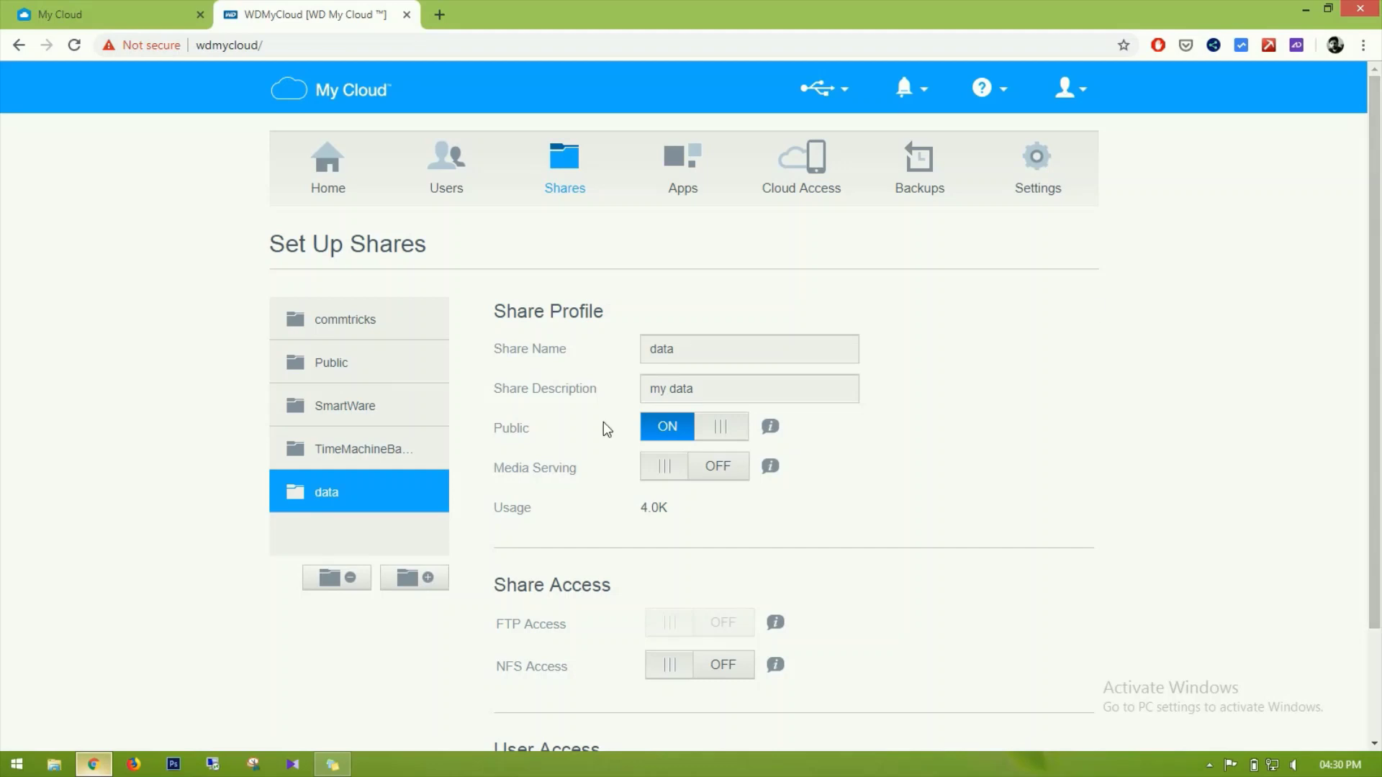
left_click(669, 427)
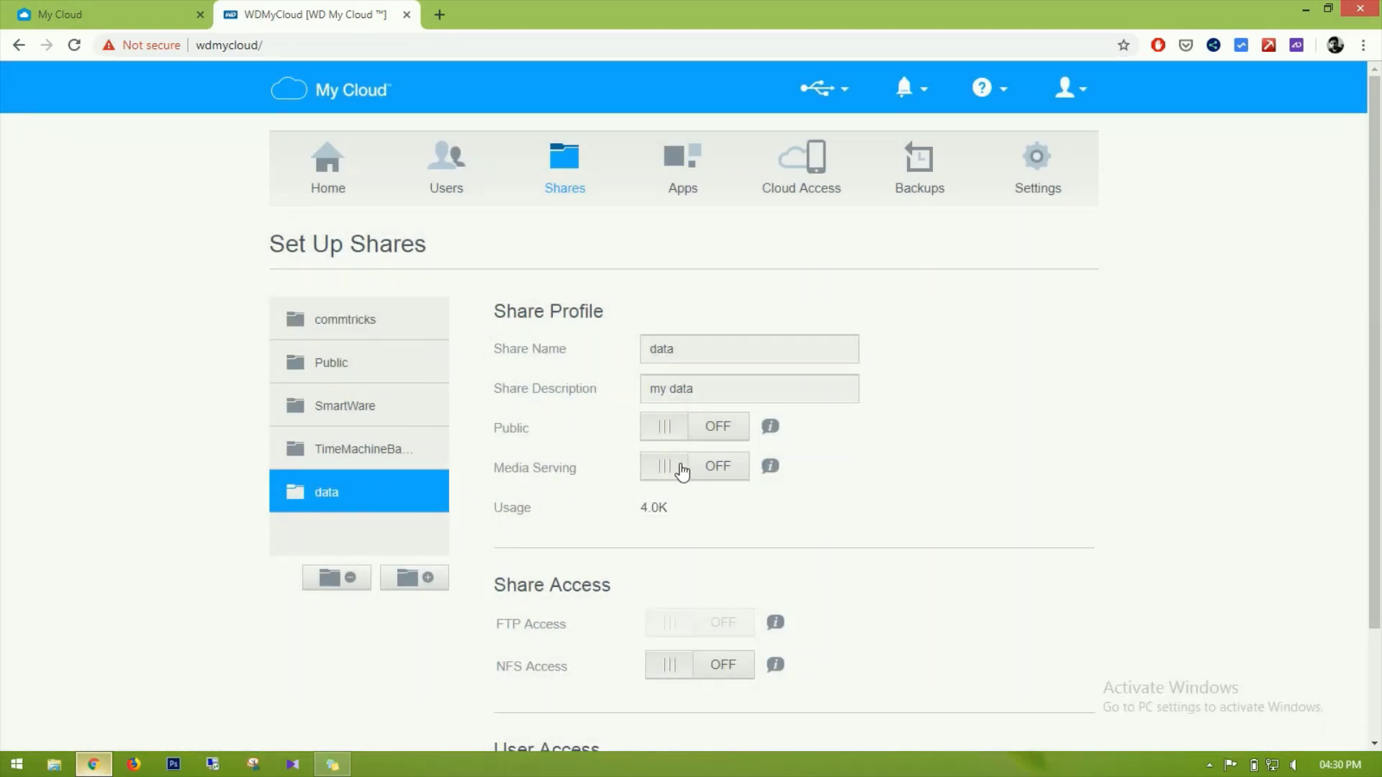
- Read the Media Serving description, and switch media serving on and back off for the data share
mouse_move(771, 468)
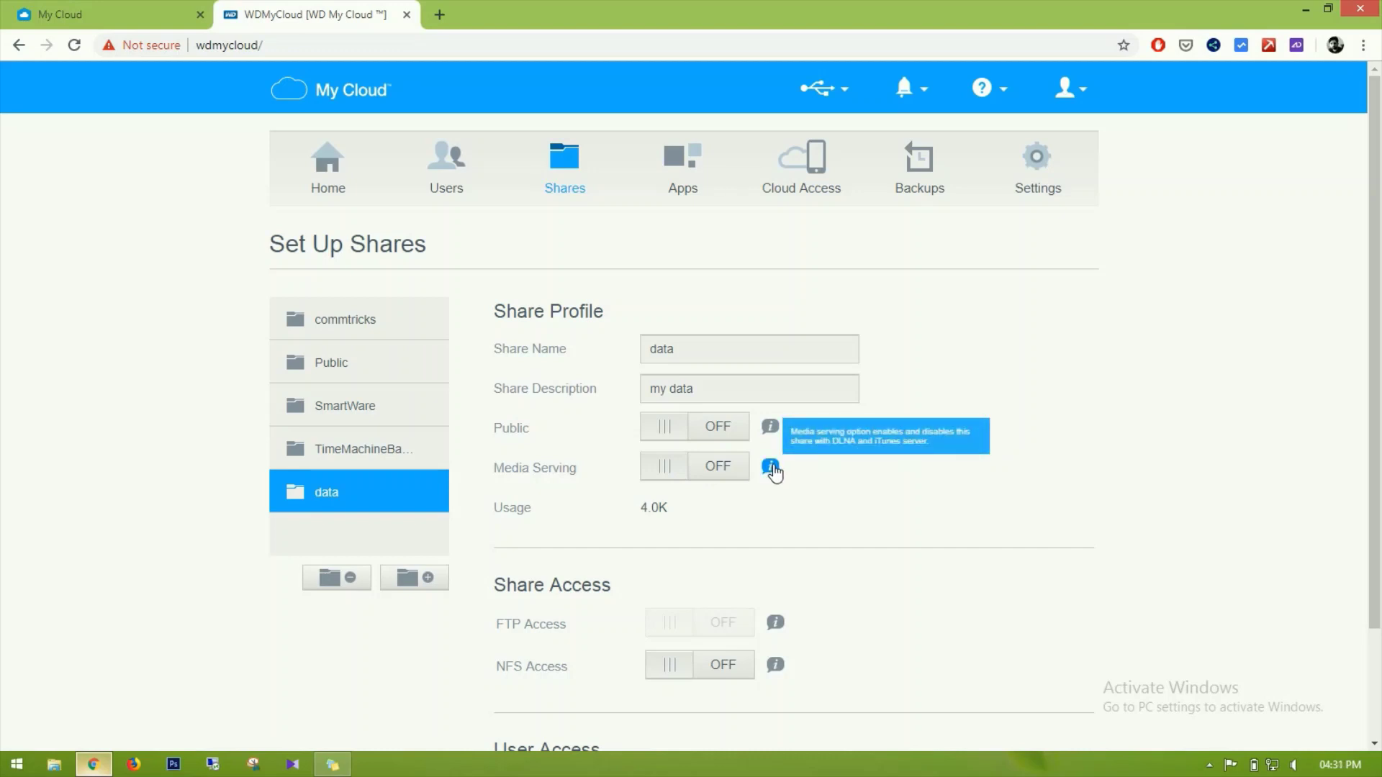
left_click(700, 475)
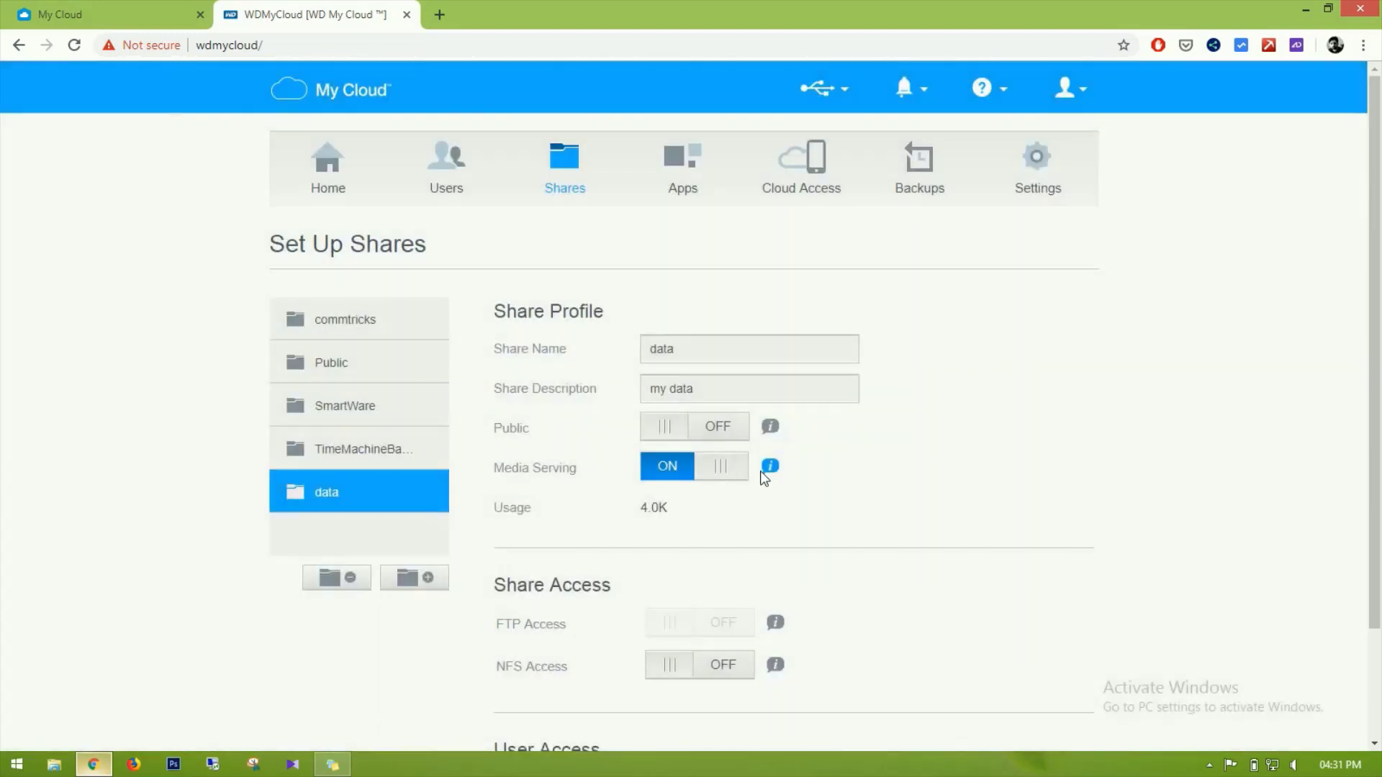
left_click(684, 469)
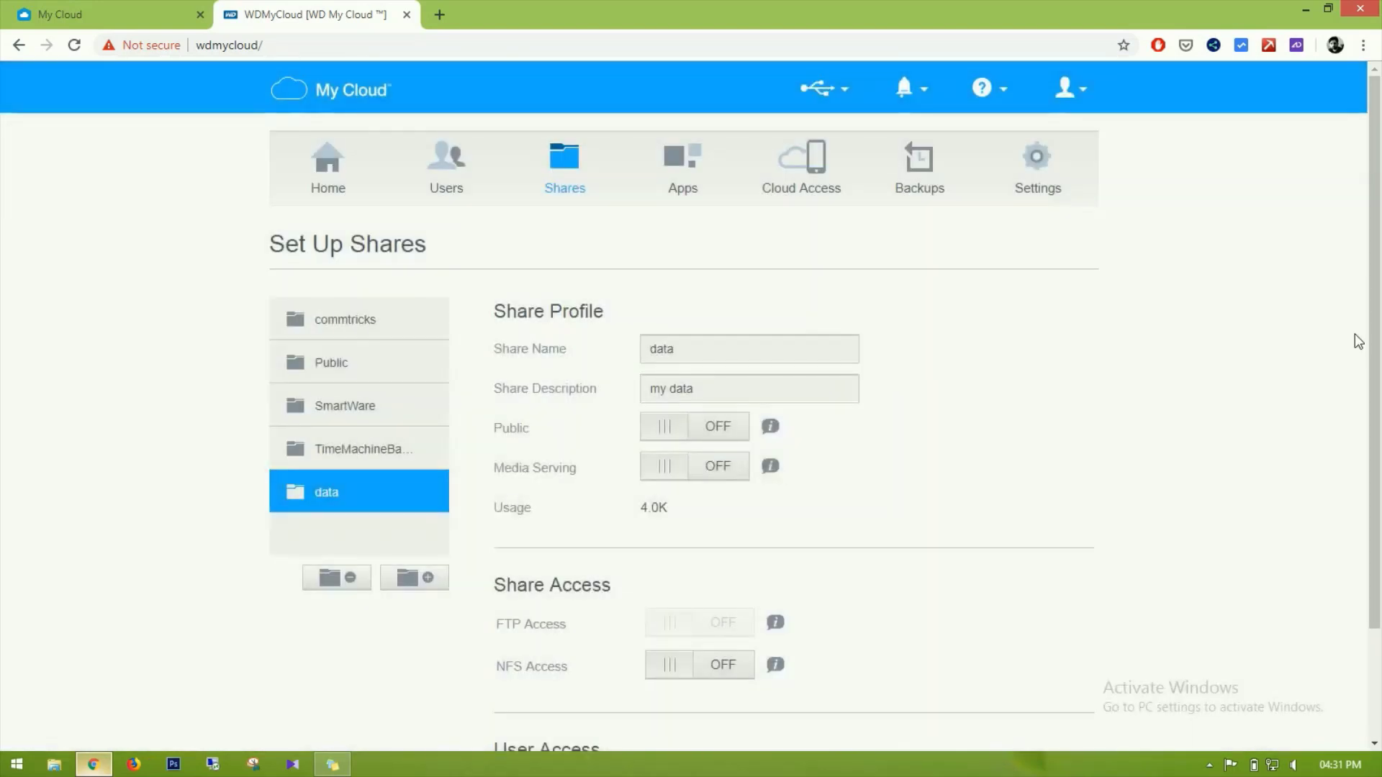
- Read the FTP and NFS access descriptions, and give admin and commtricks Read / Write access to the data share
left_click_drag(1371, 286, 1380, 400)
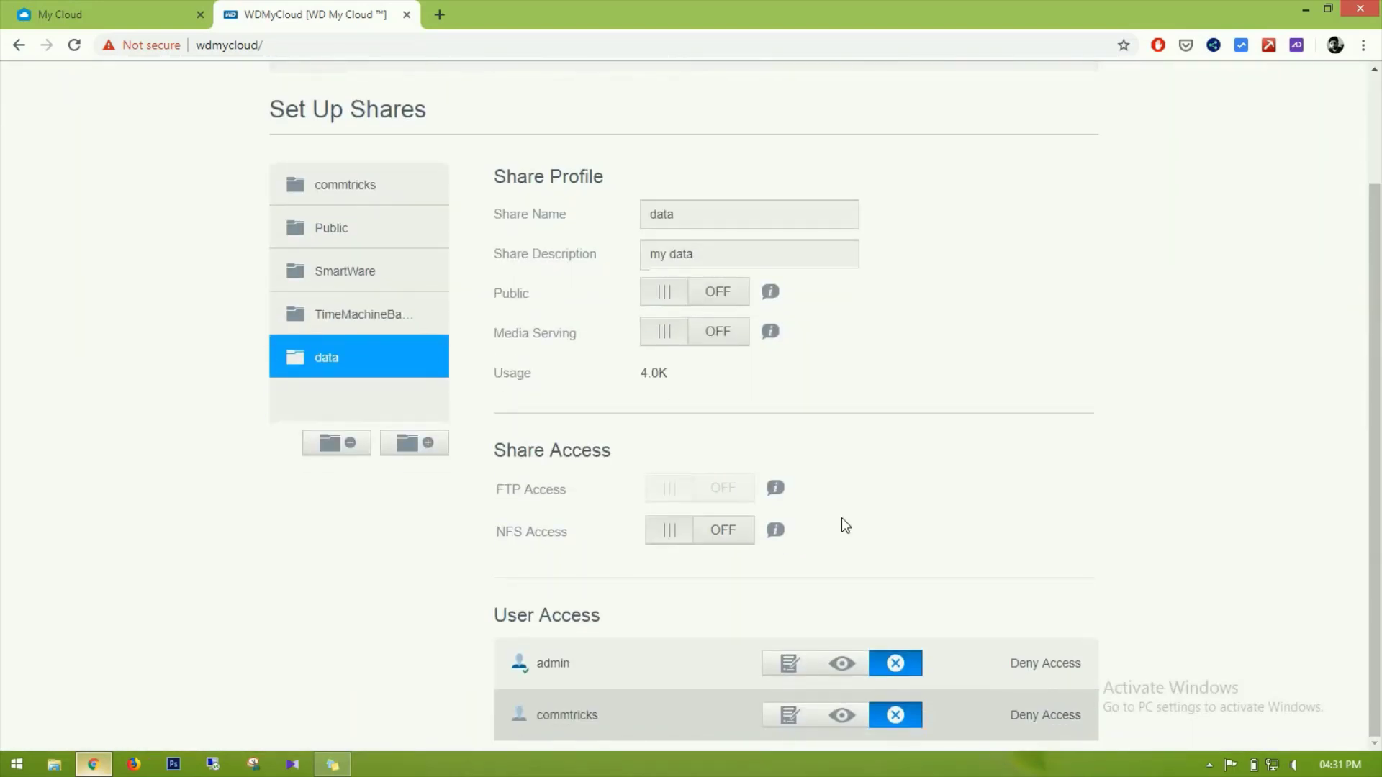
mouse_move(775, 492)
mouse_move(777, 533)
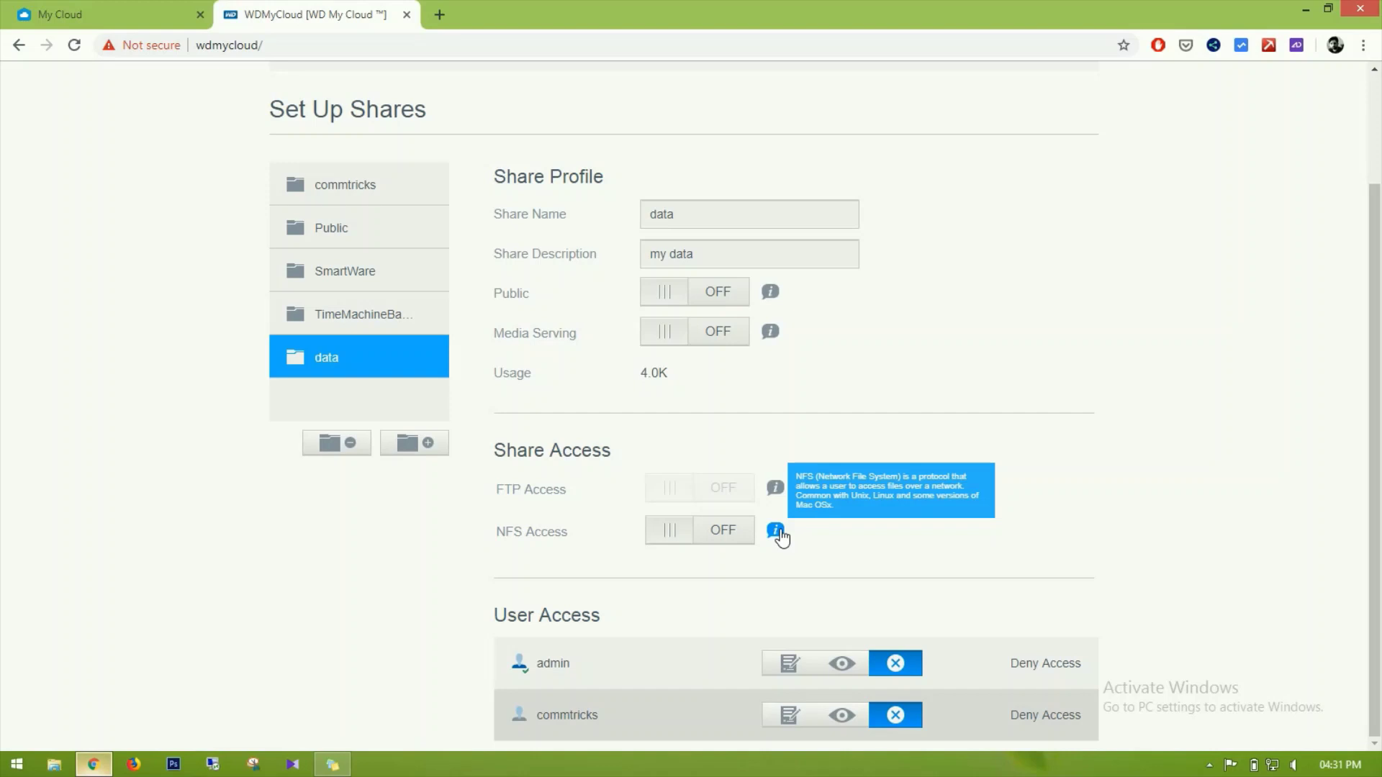
left_click(890, 417)
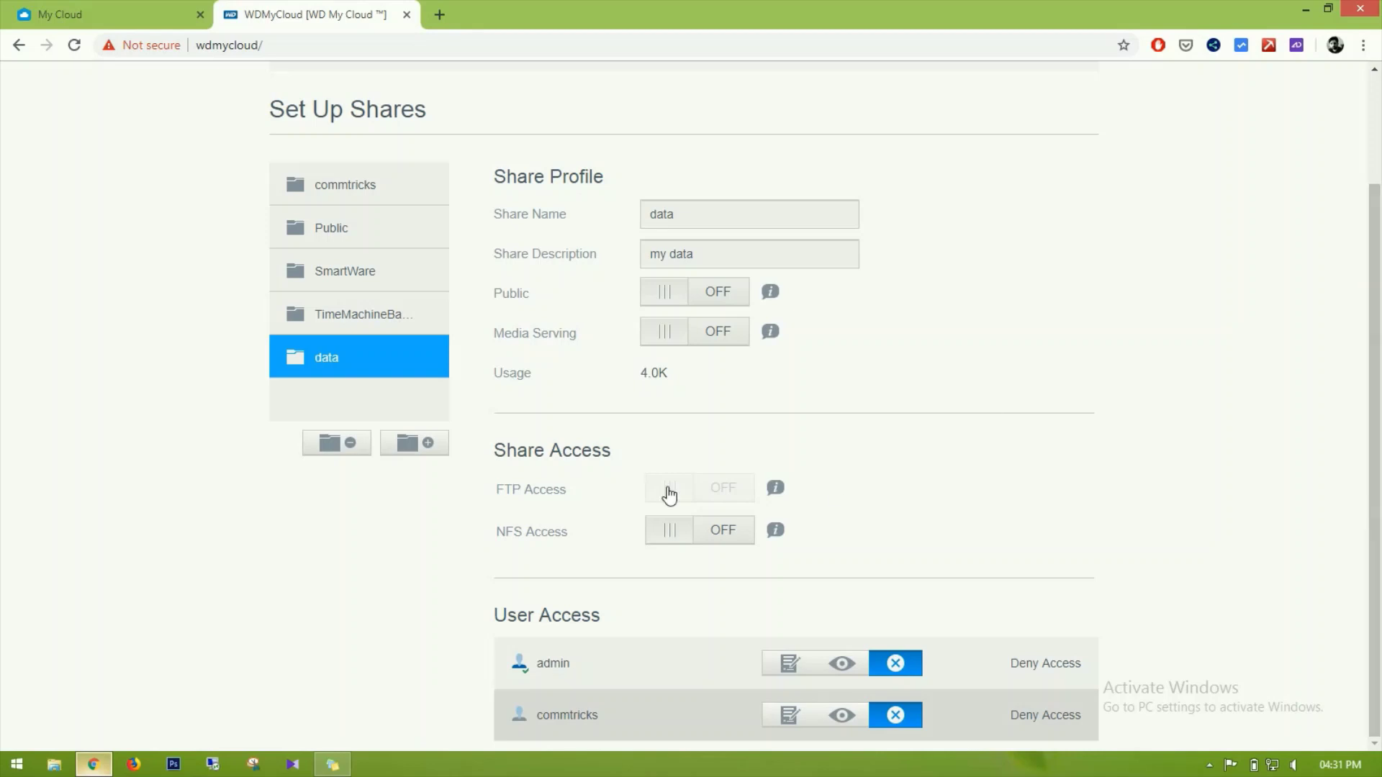
left_click(345, 355)
left_click(1371, 324)
left_click(785, 669)
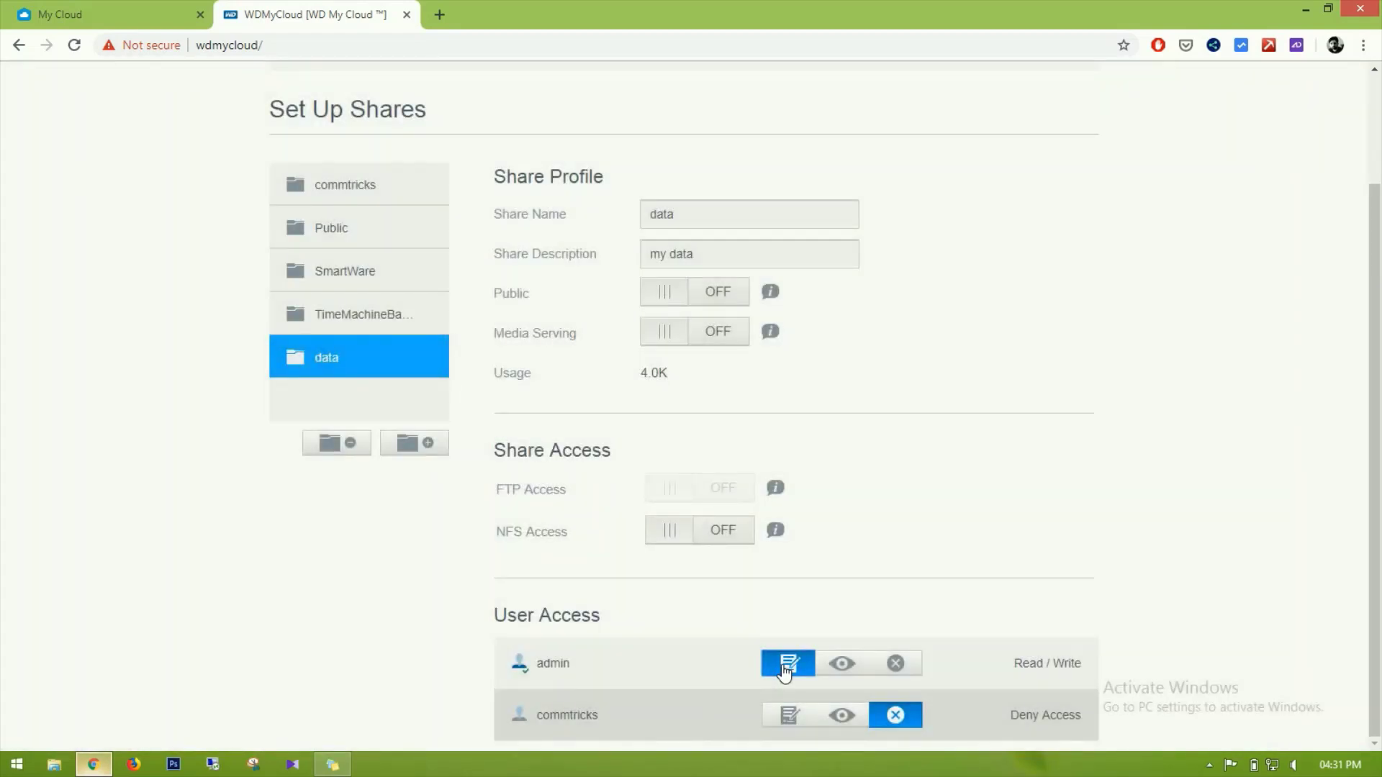
left_click(777, 717)
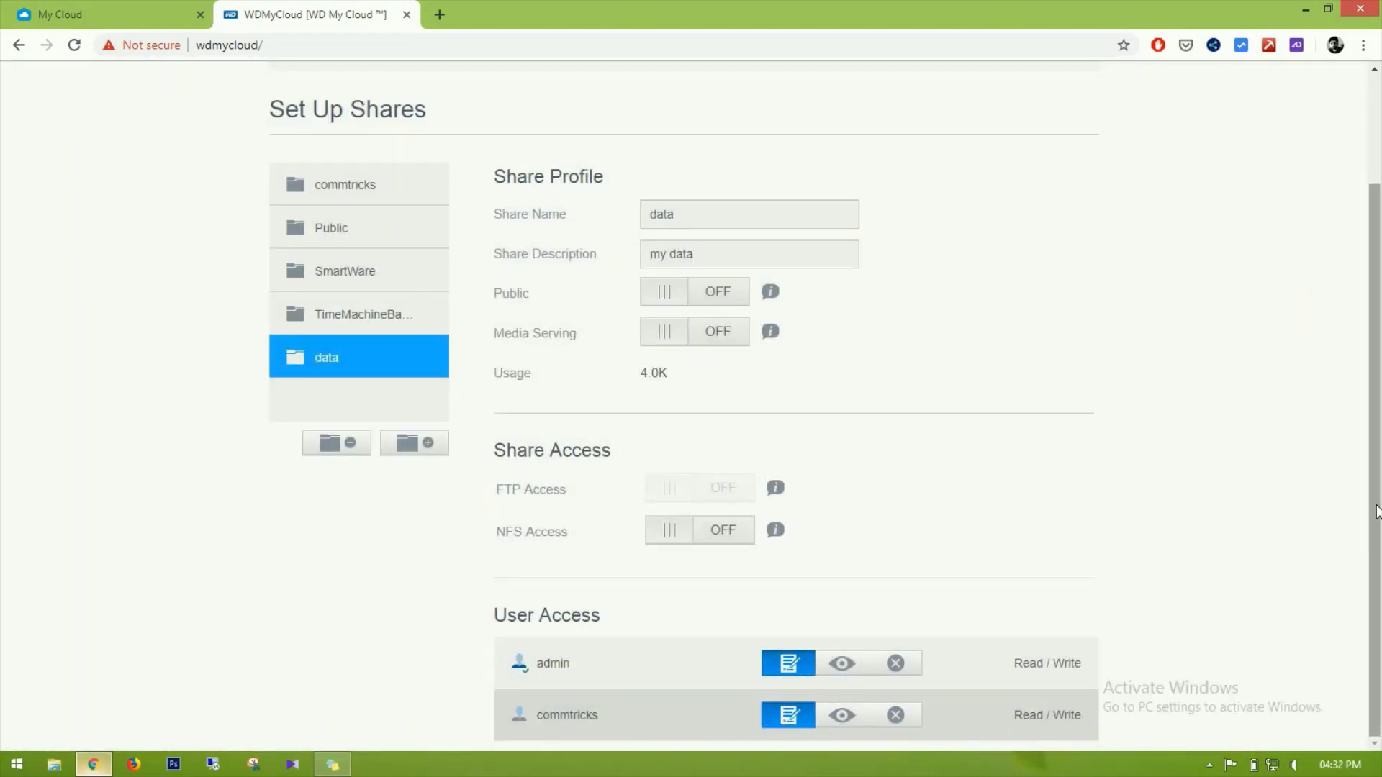
- Look through the DLNA Media Server, iTunes, HTTP Downloads and Safepoint Migration apps of the device
left_click_drag(1379, 334, 1376, 157)
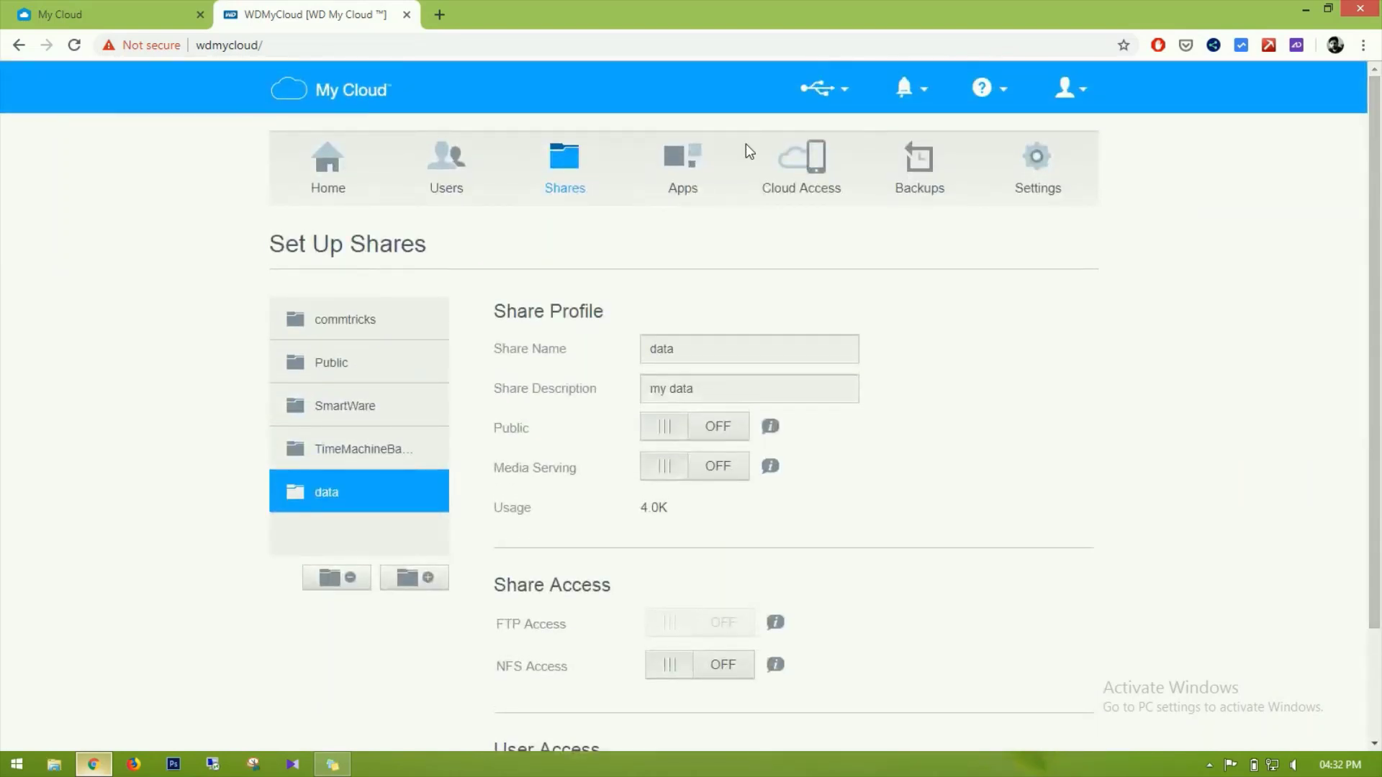
left_click(674, 173)
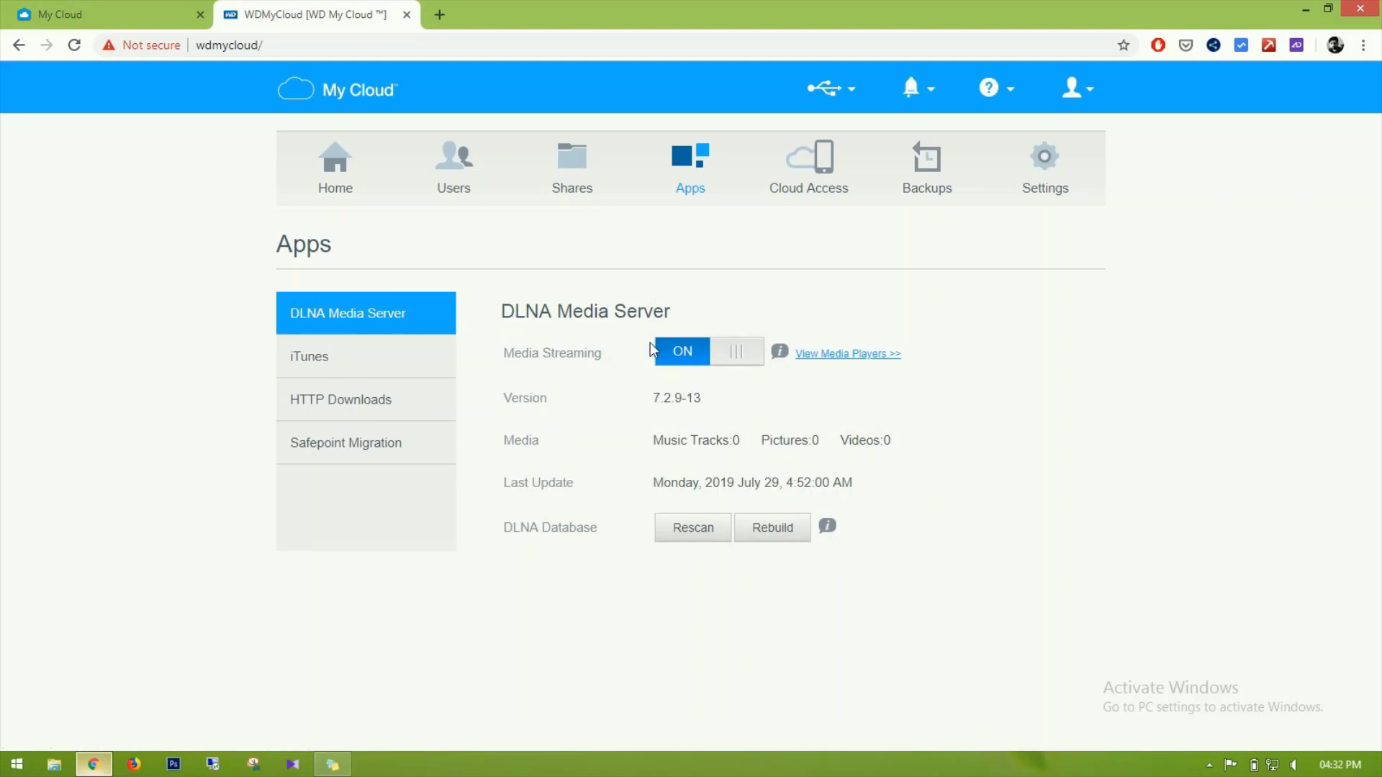
left_click(339, 360)
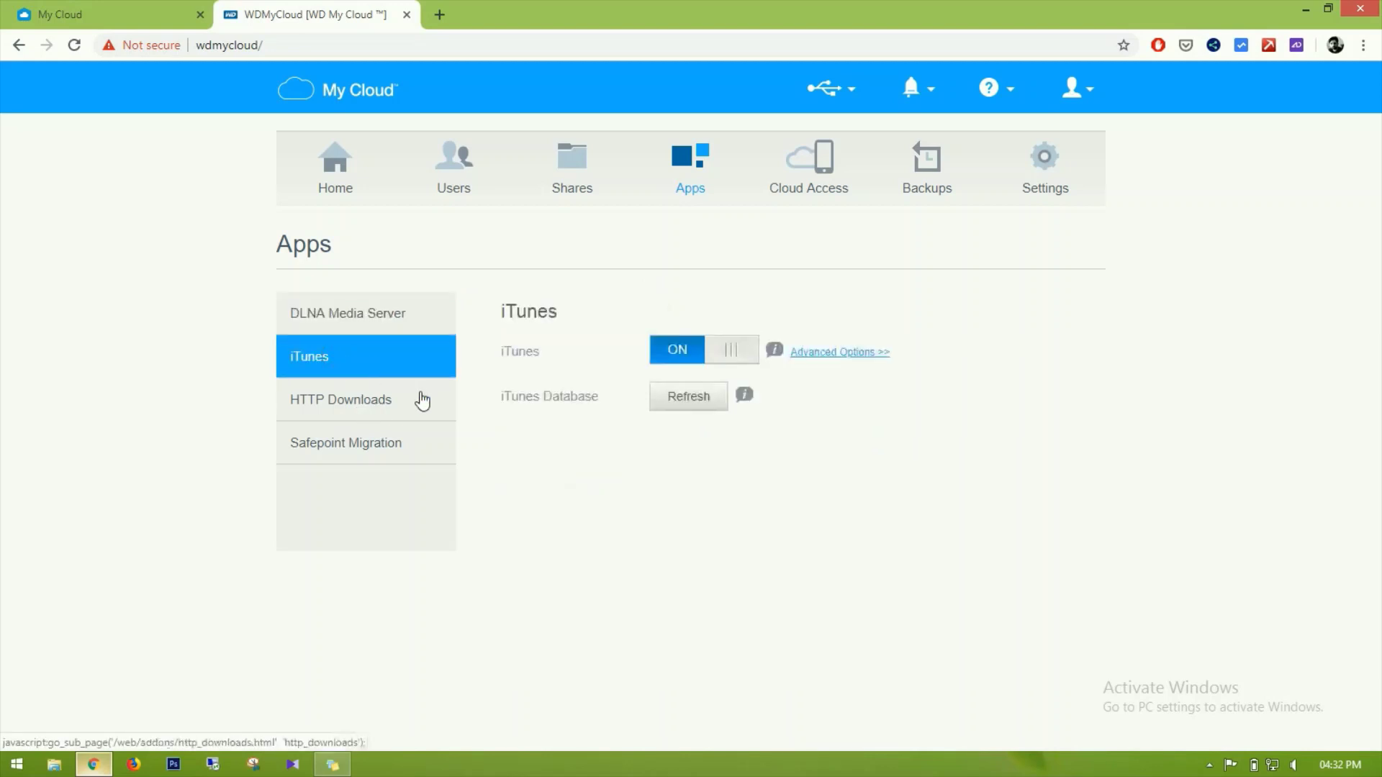
left_click(353, 404)
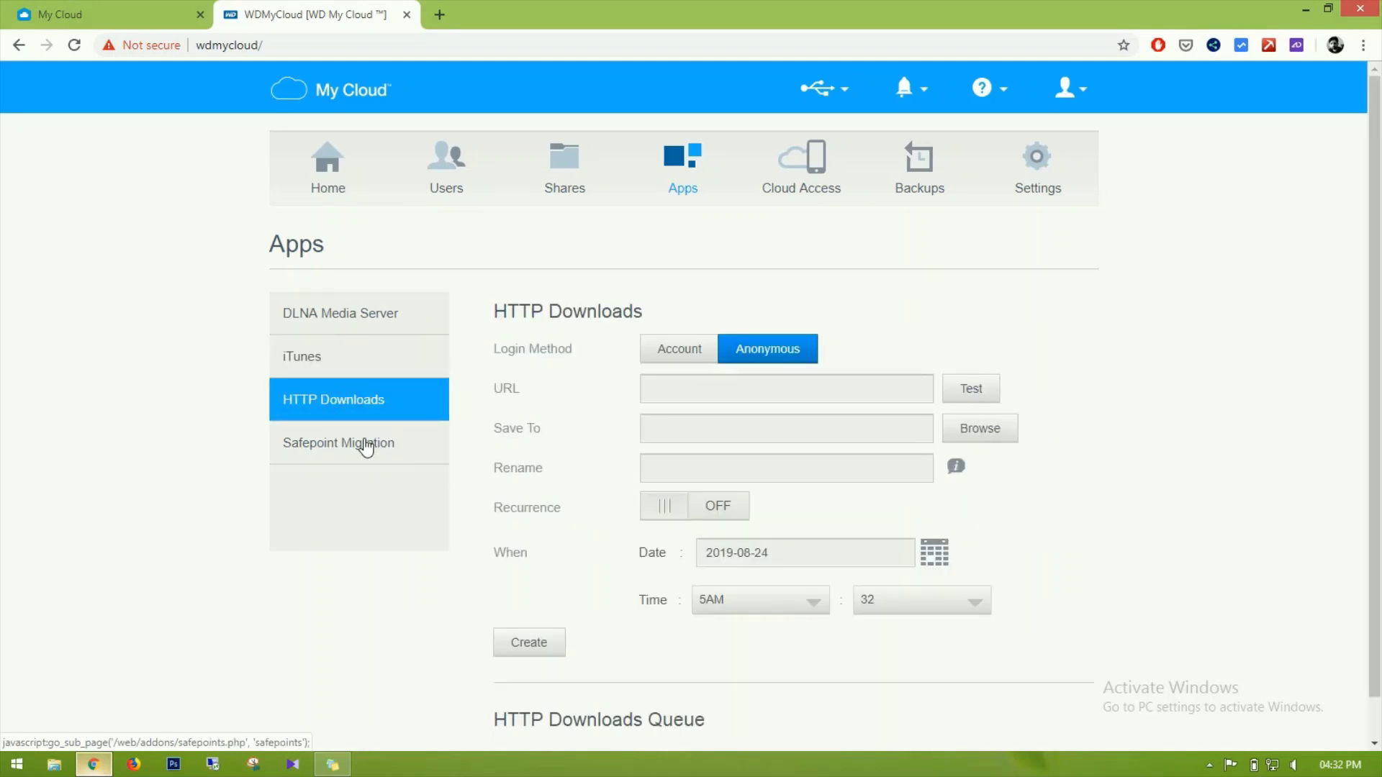
left_click(365, 446)
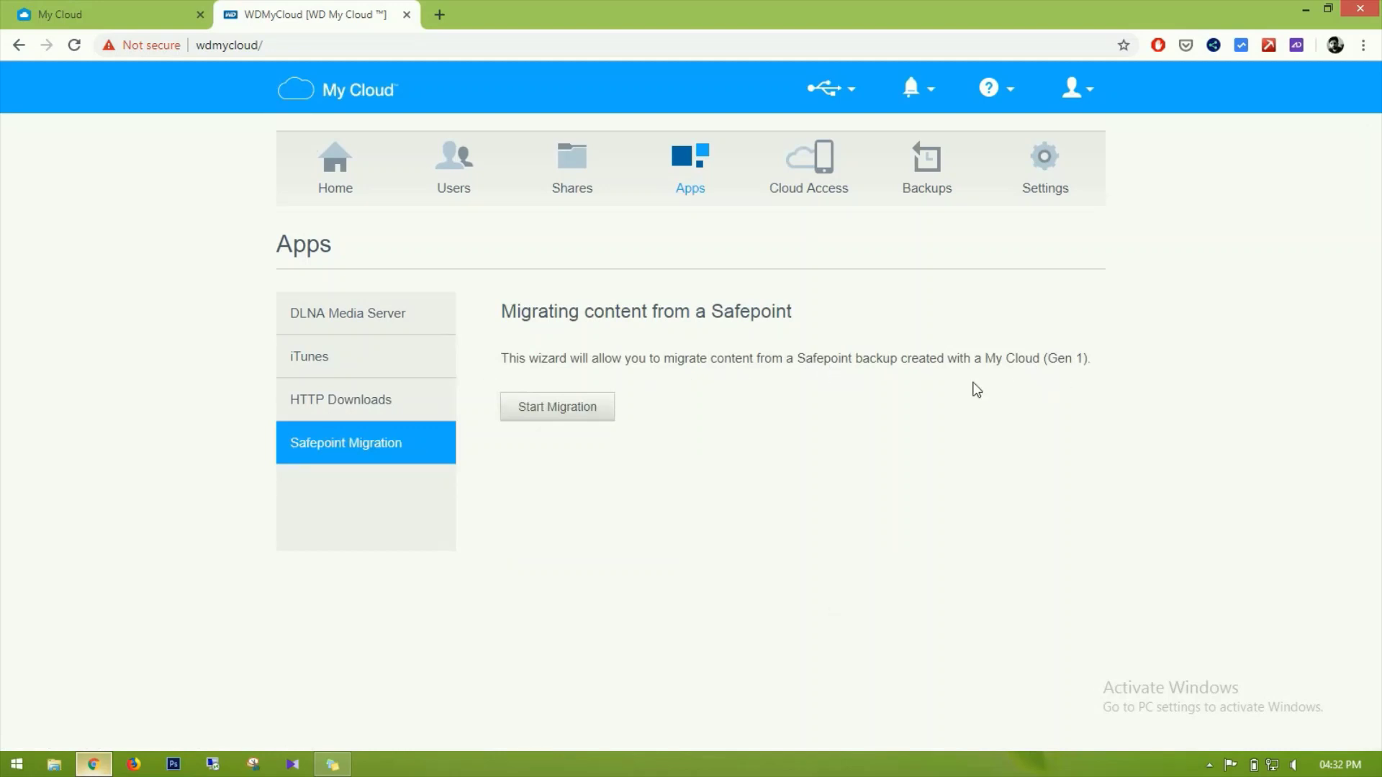
triple_click(555, 357)
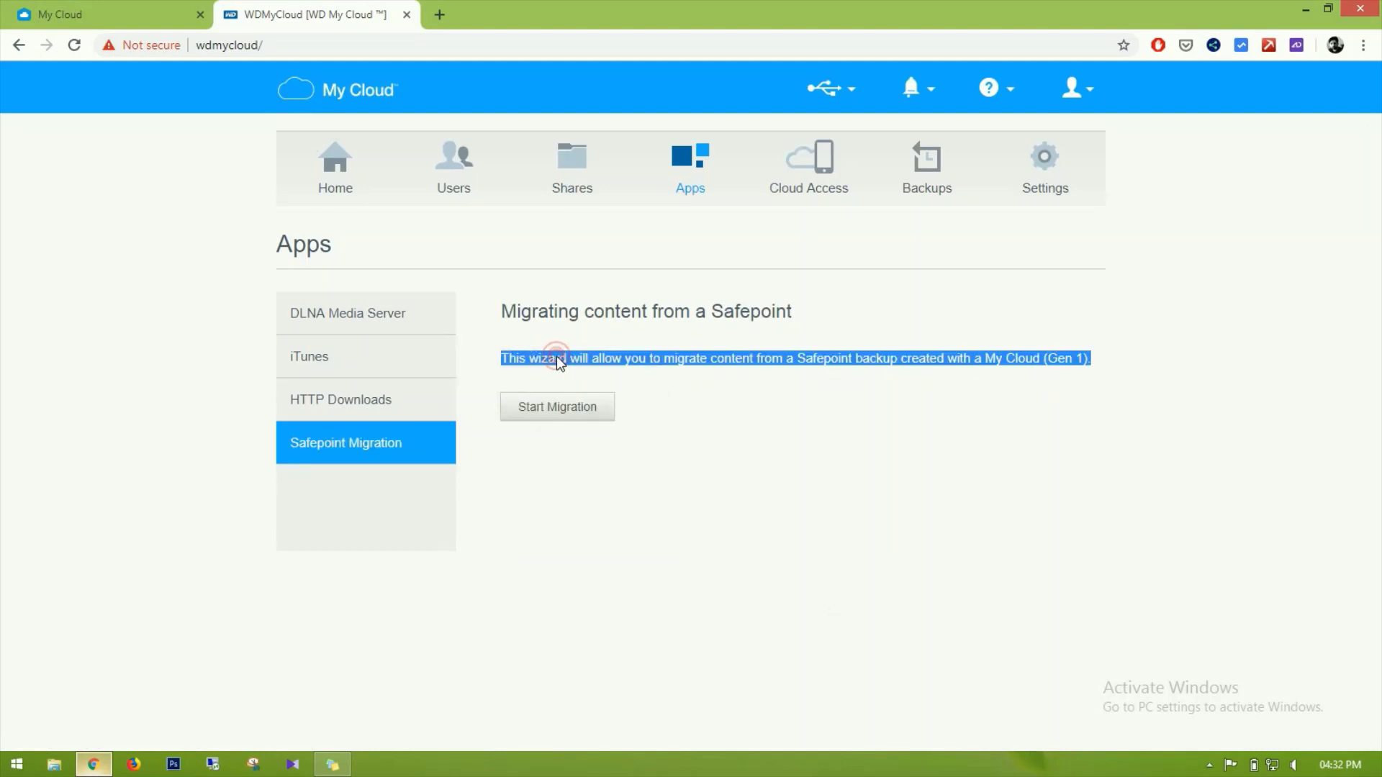
left_click(798, 402)
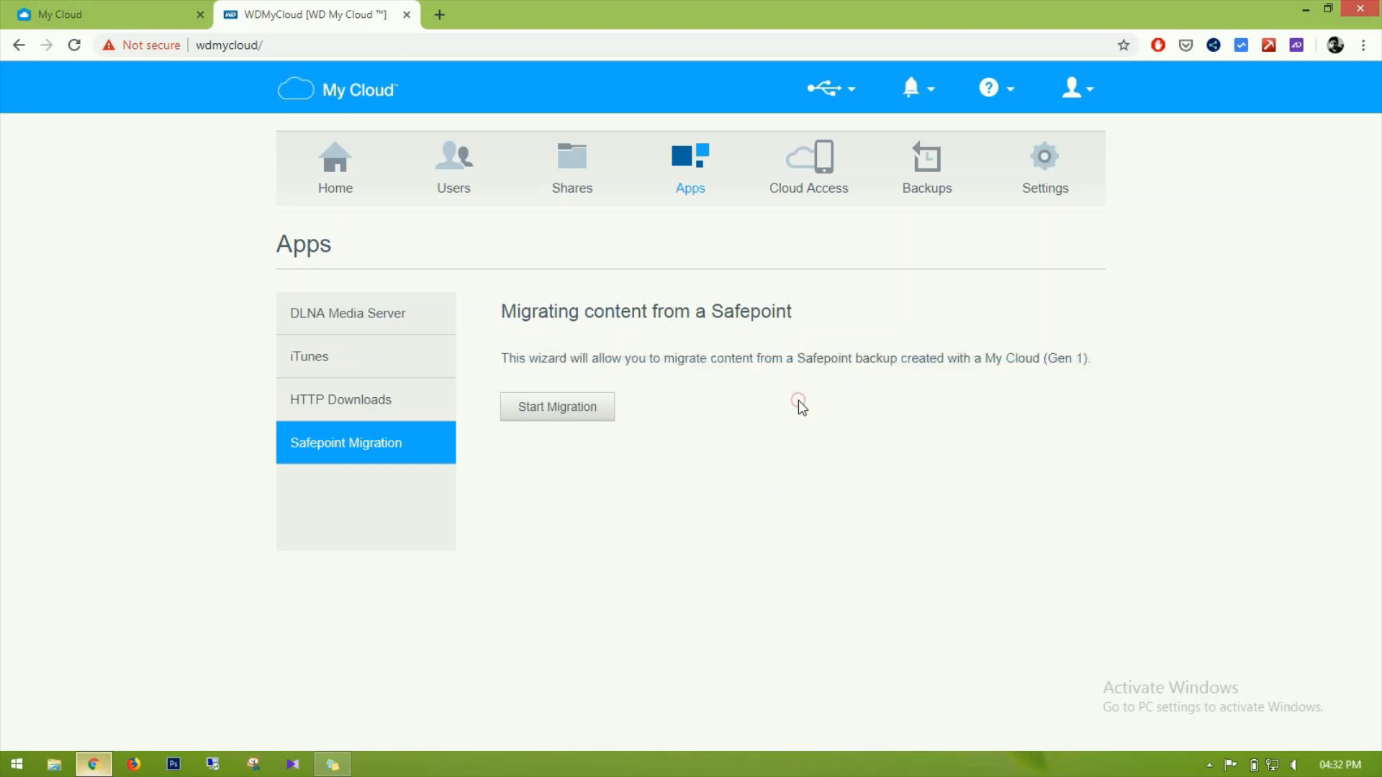
- Review the cloud access status for admin and look at its MyCloud.com account sign-up form without submitting it
left_click(813, 174)
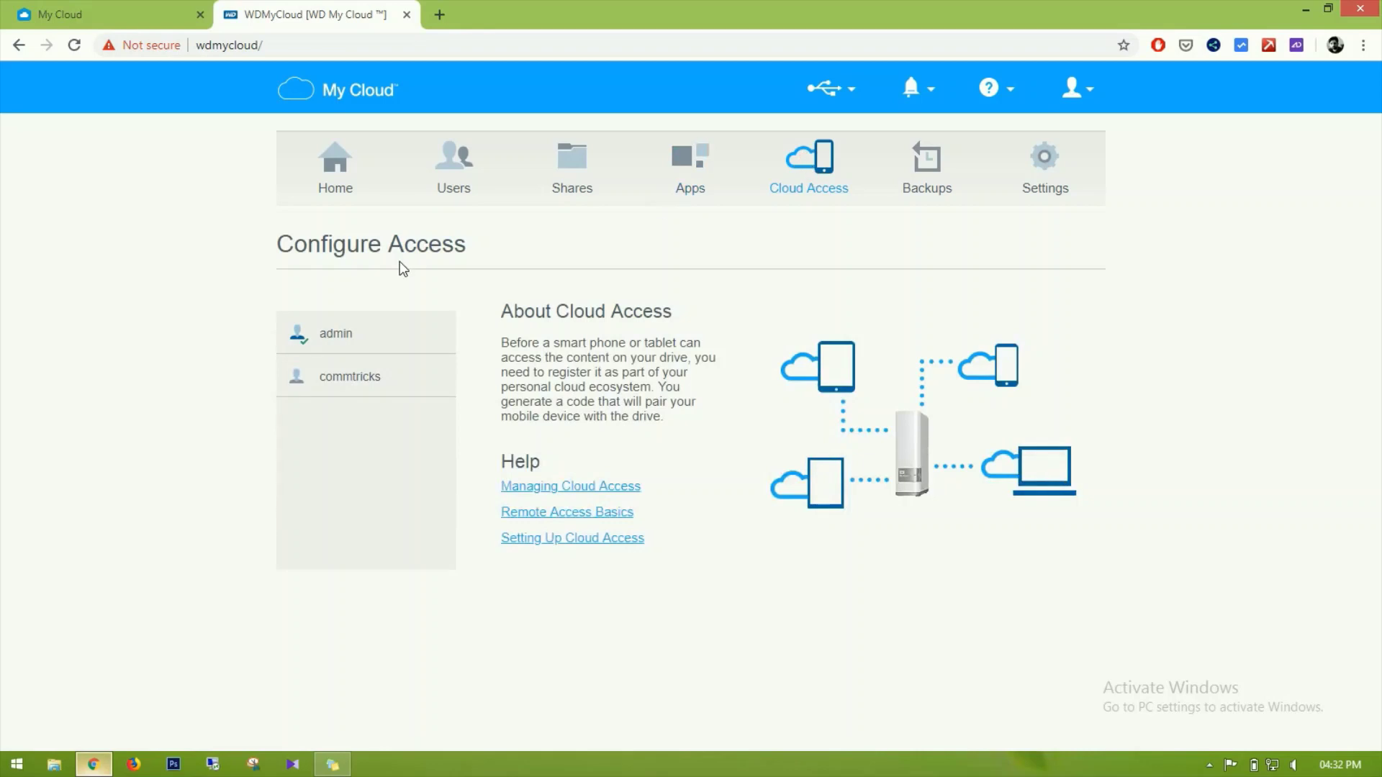
left_click(350, 337)
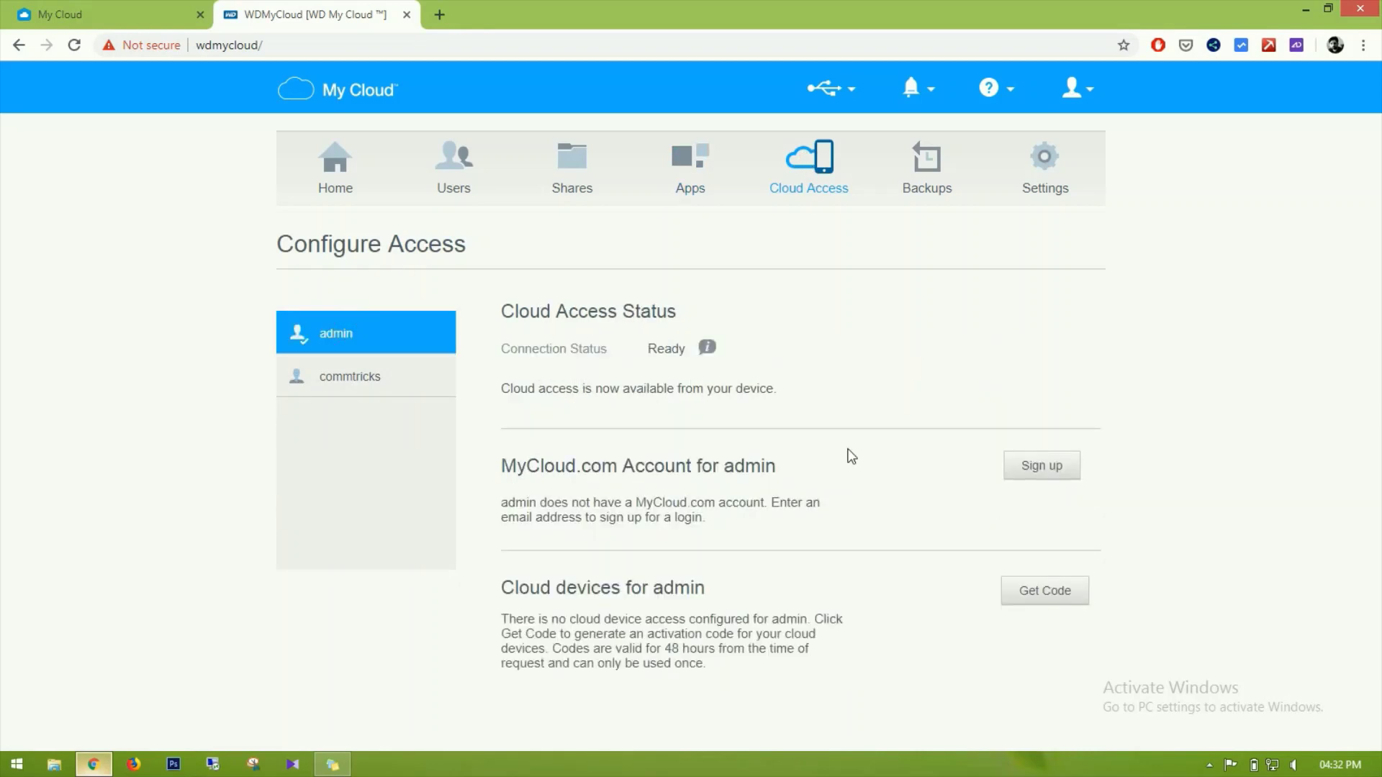
left_click(1052, 472)
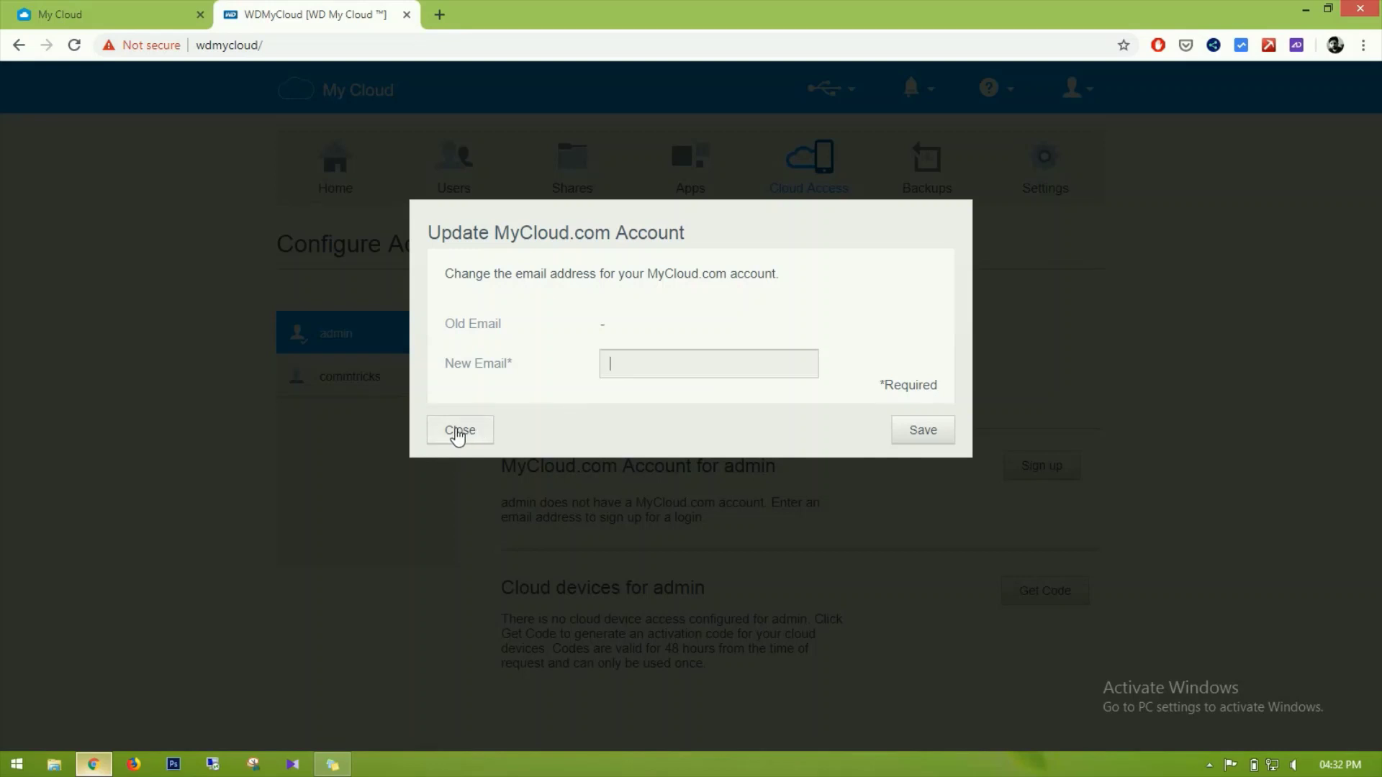
left_click(458, 431)
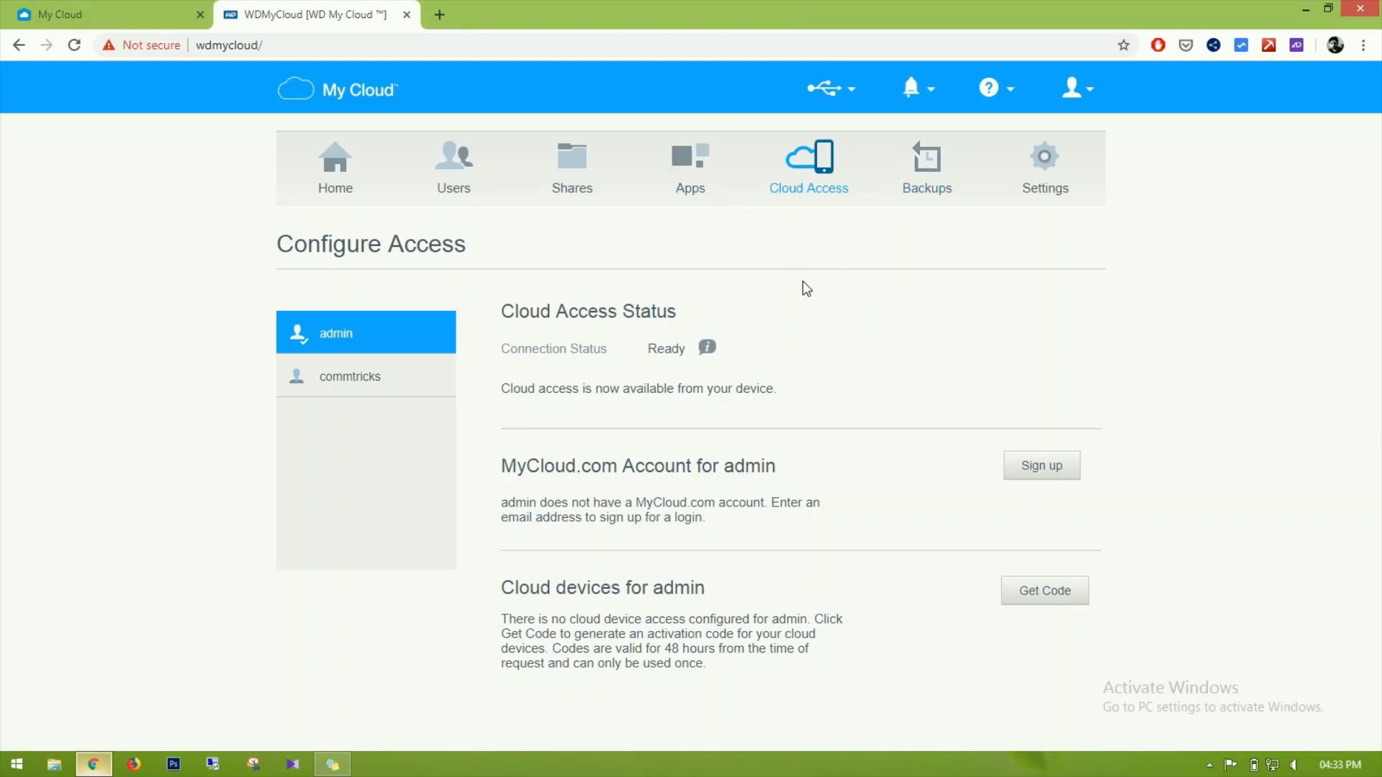
- Read the descriptions of the USB, Remote and Internal backup types, including the requirements for remote backups
left_click(935, 164)
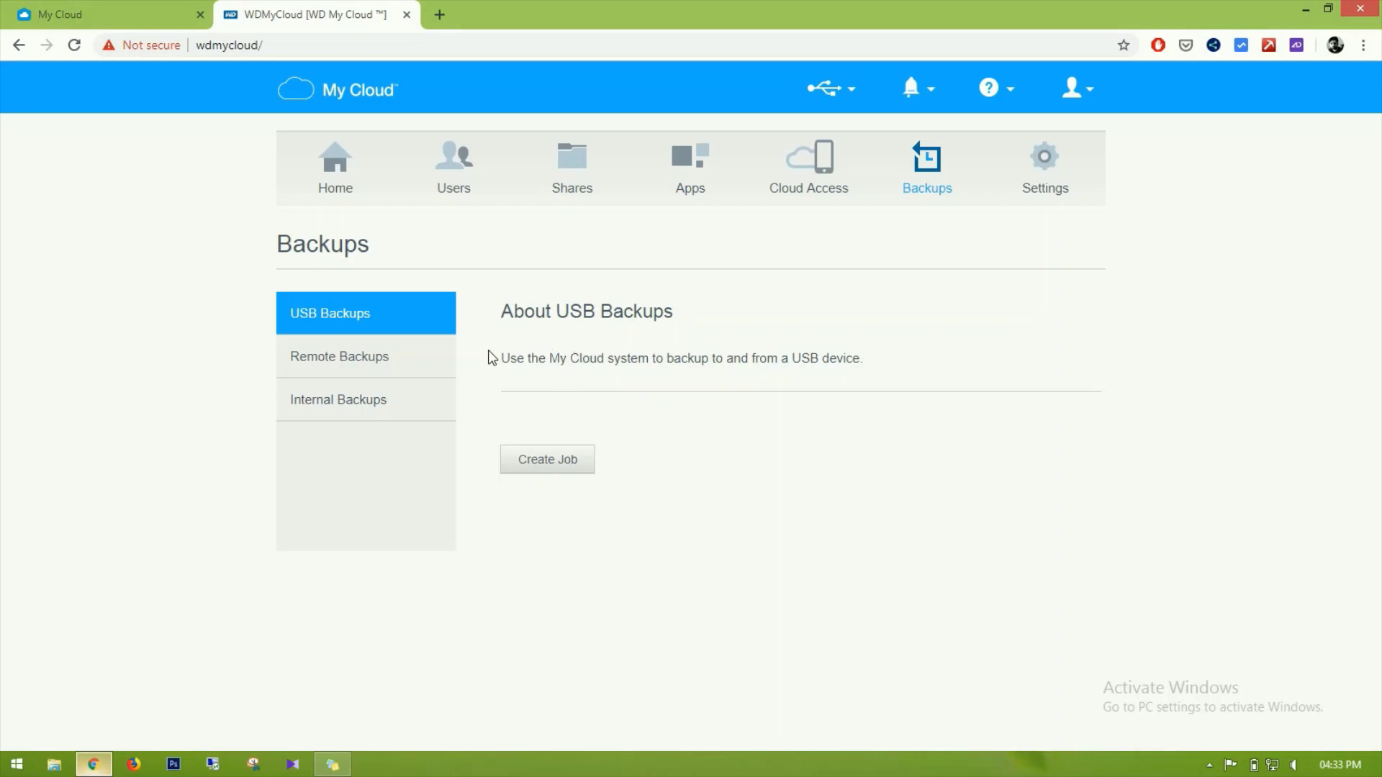
left_click(335, 352)
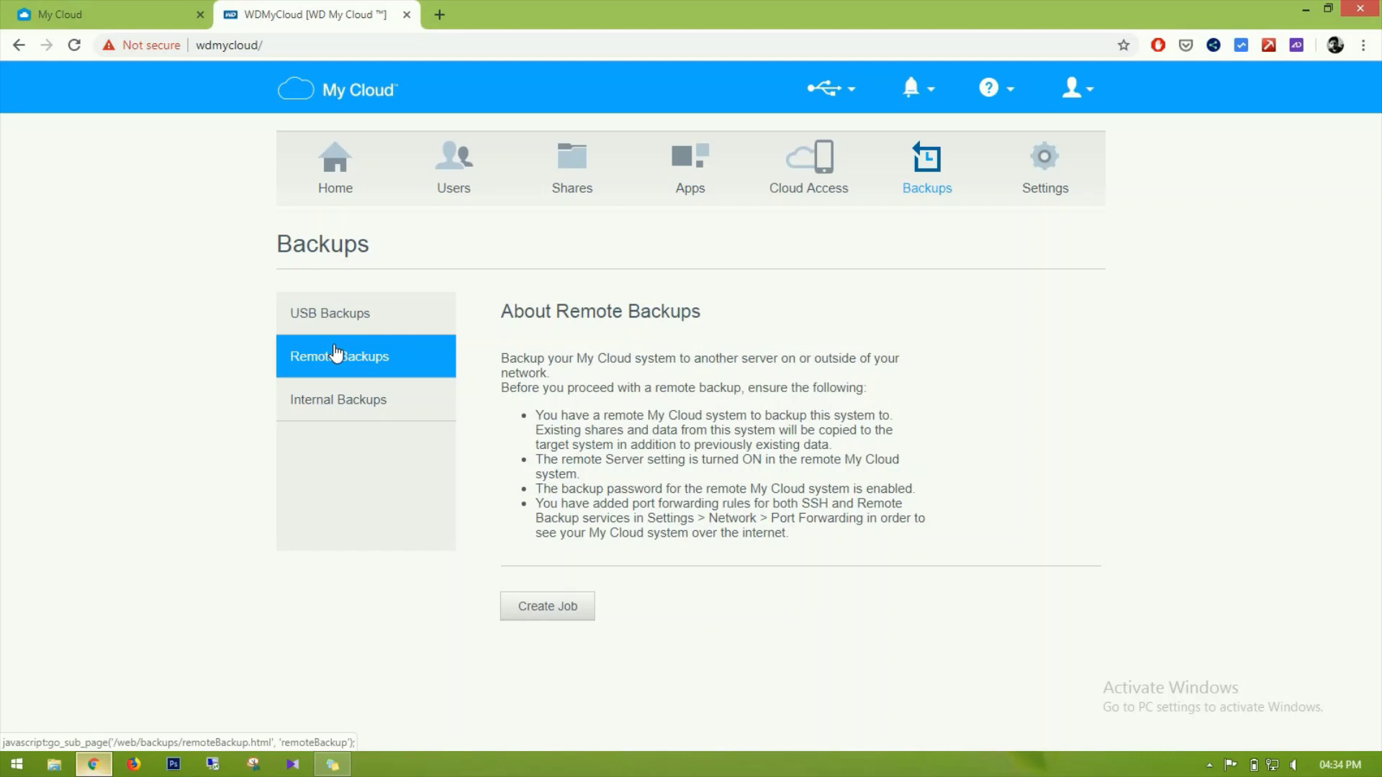
left_click(354, 401)
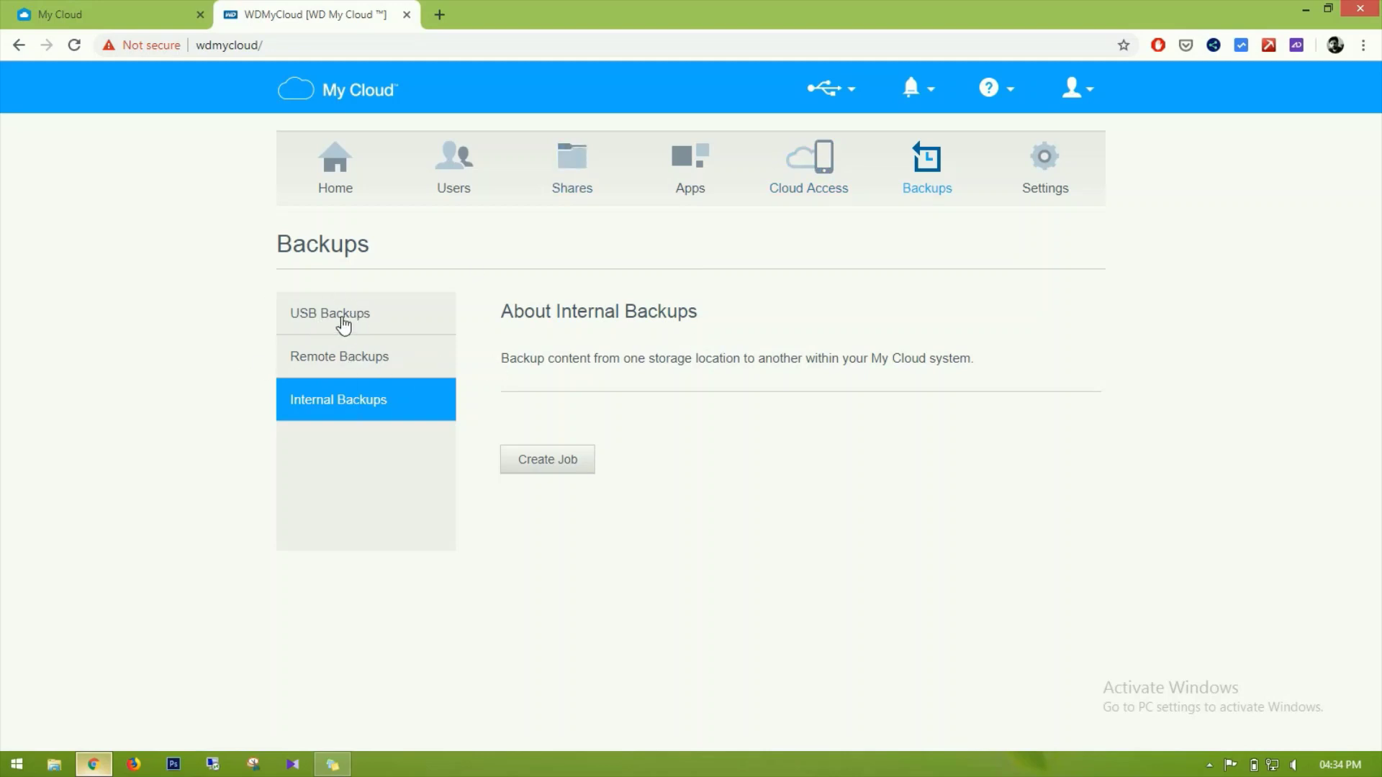
left_click(339, 357)
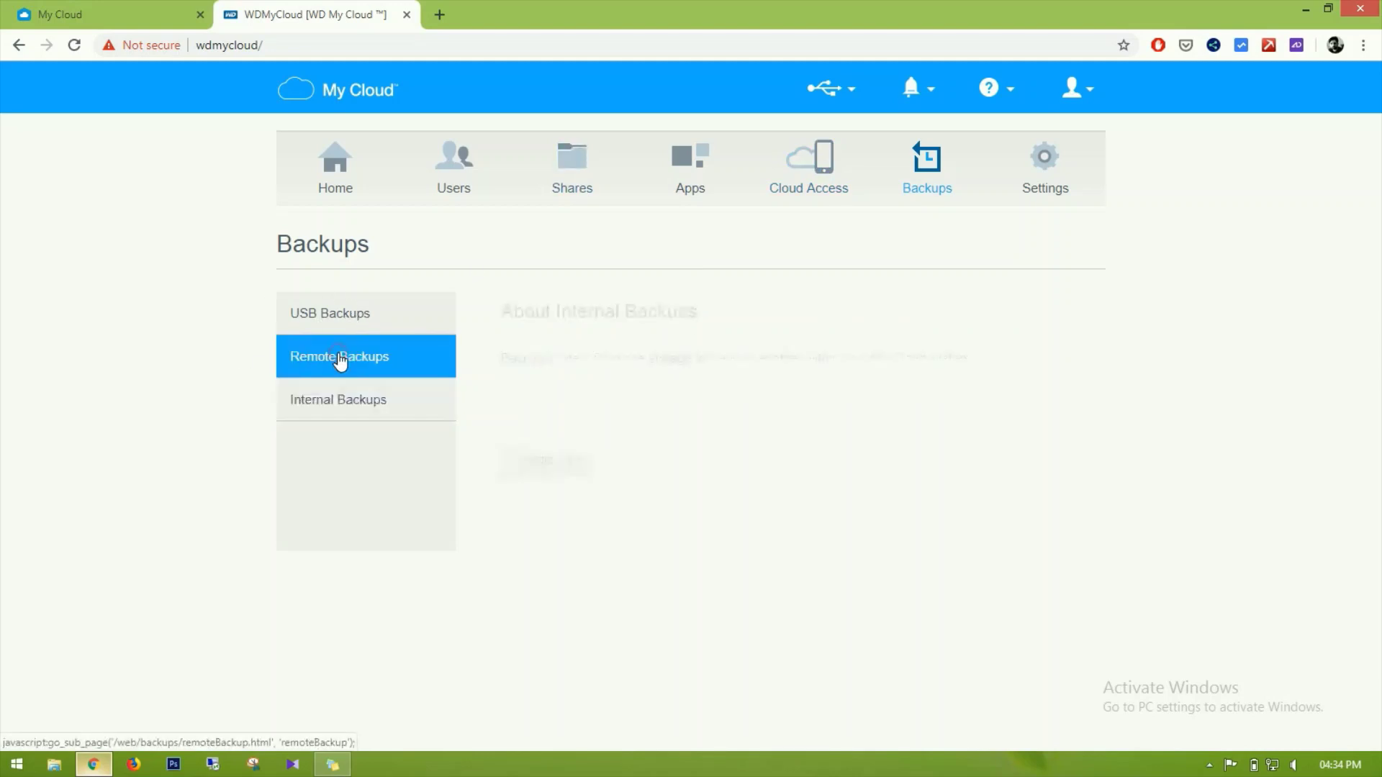
left_click(358, 412)
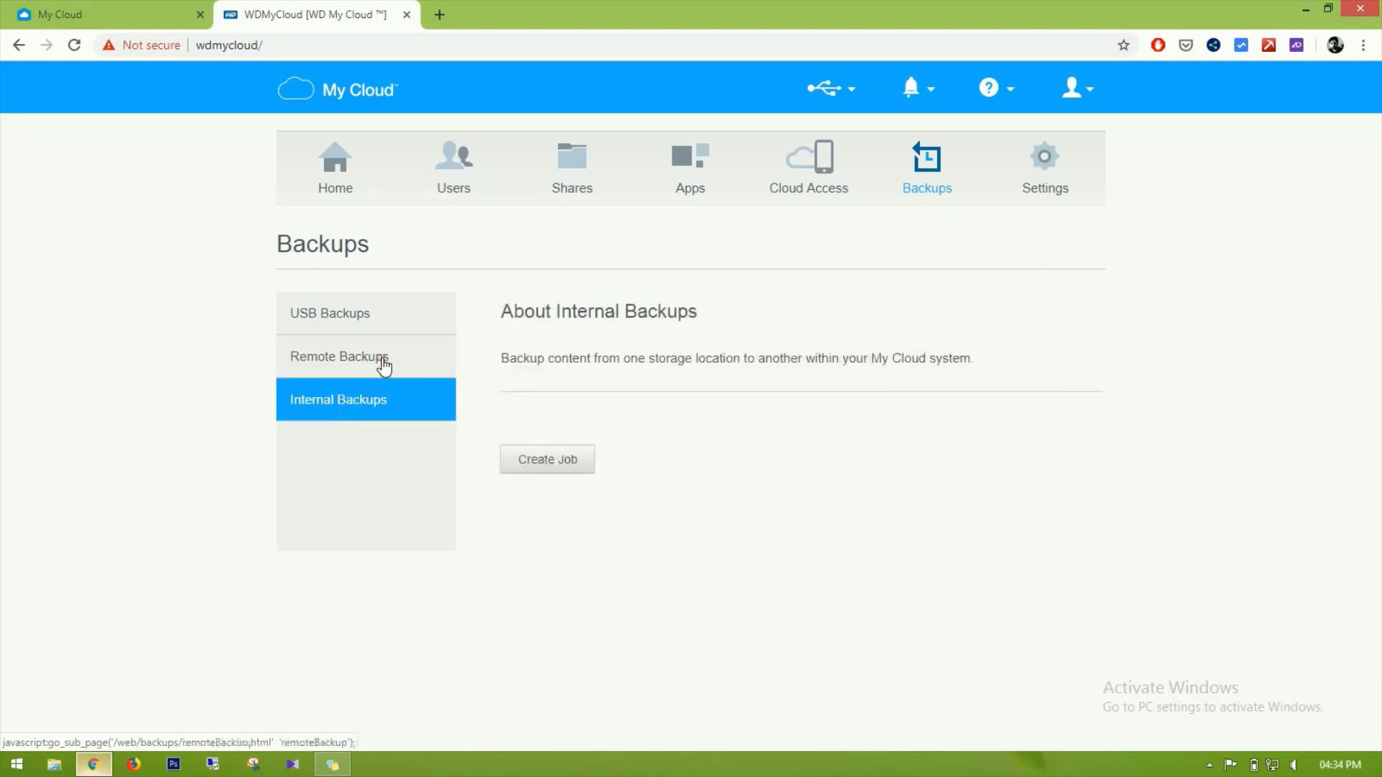
left_click(382, 358)
left_click(380, 400)
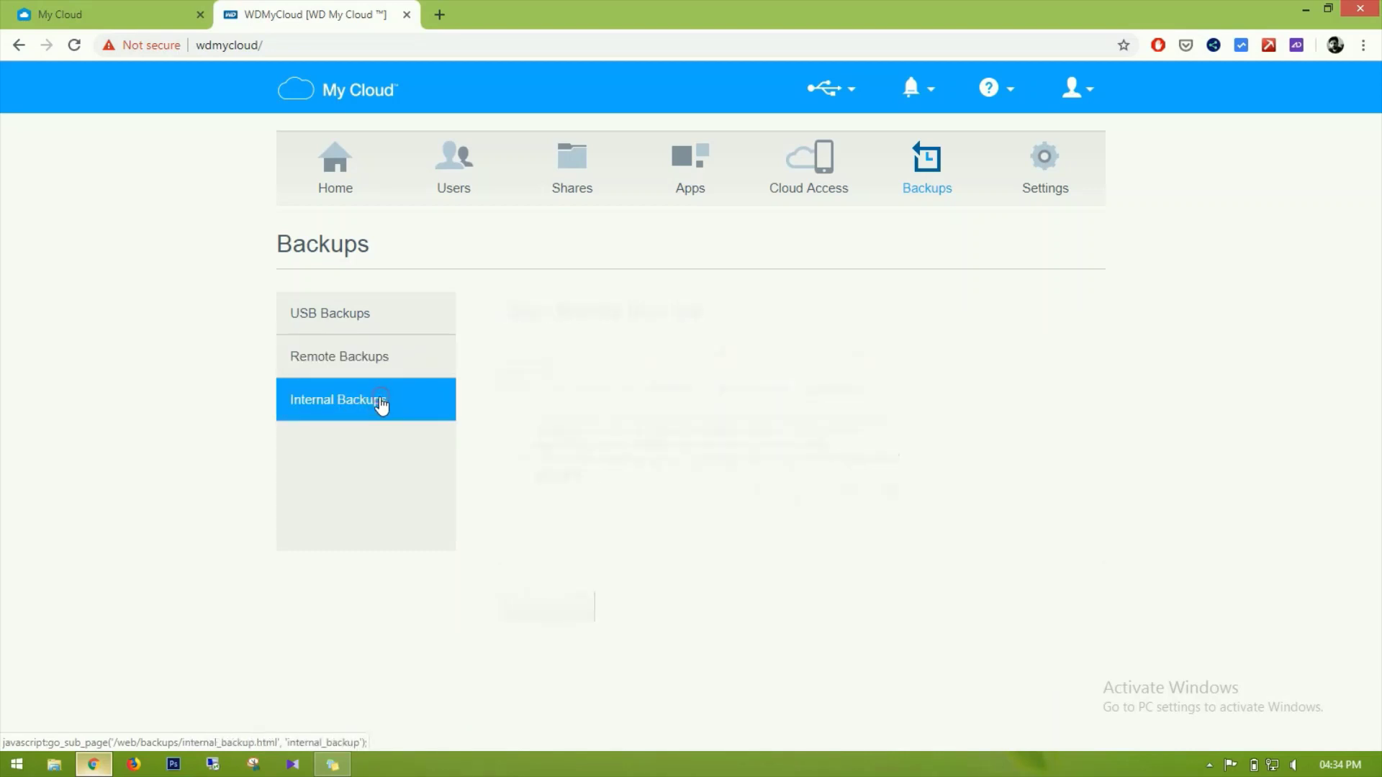
left_click(361, 362)
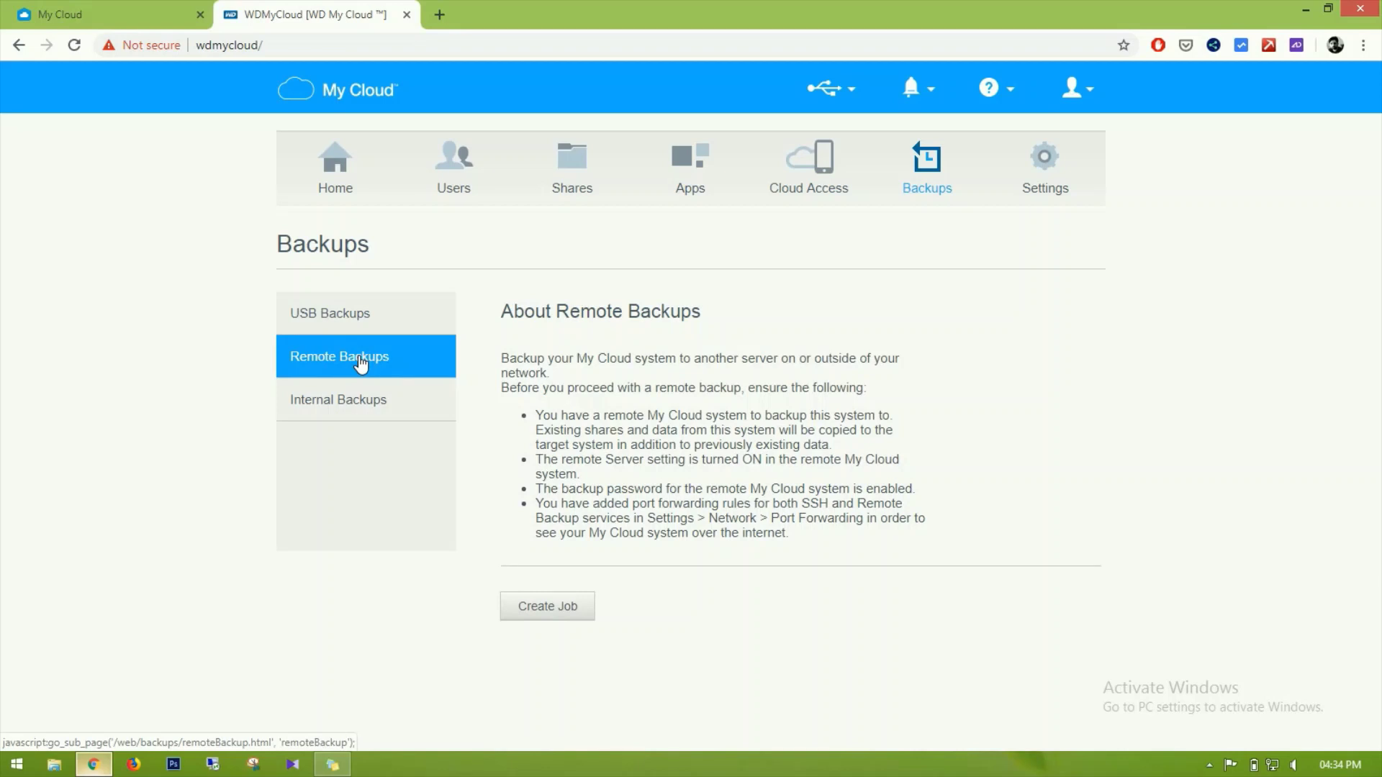
- Look through the device's general settings and inspect the available Web Access Timeout durations without changing the setting
left_click(1047, 170)
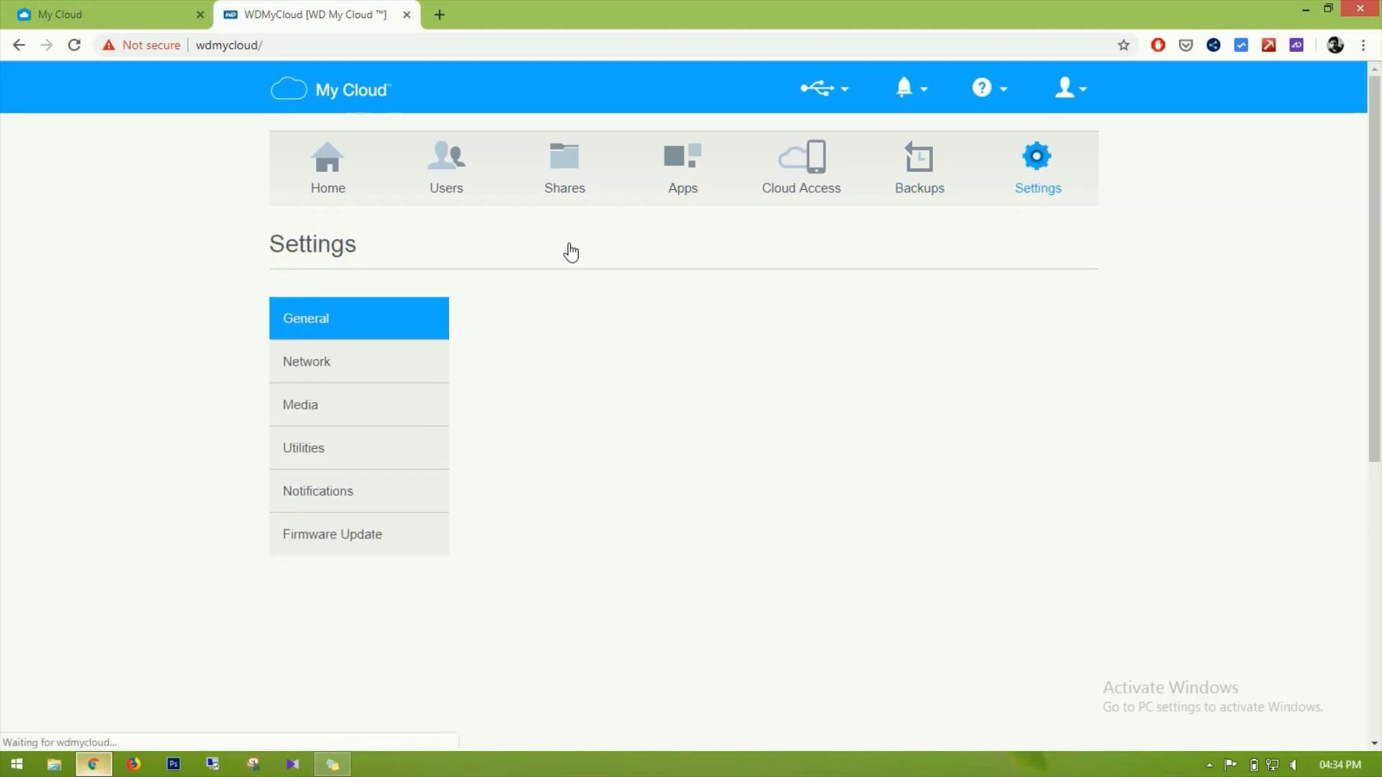
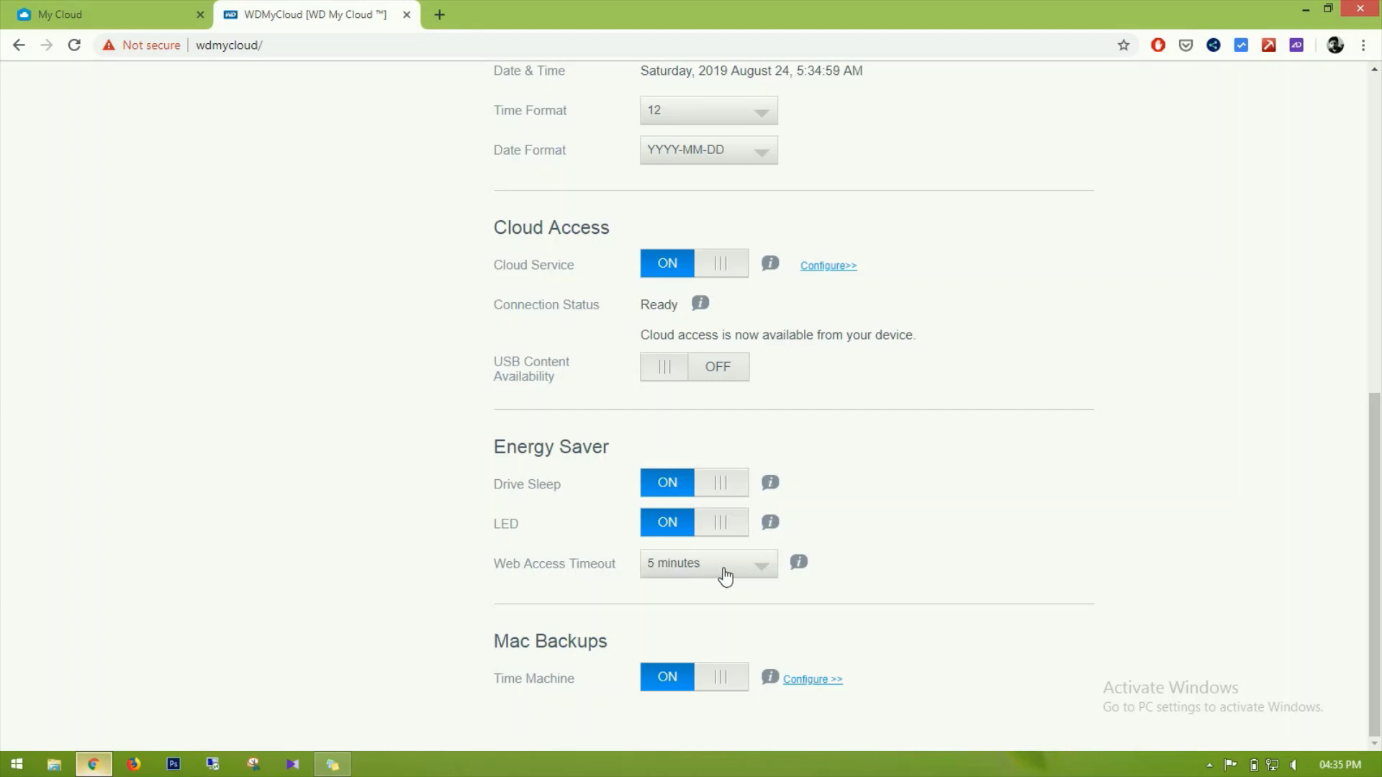
left_click(724, 573)
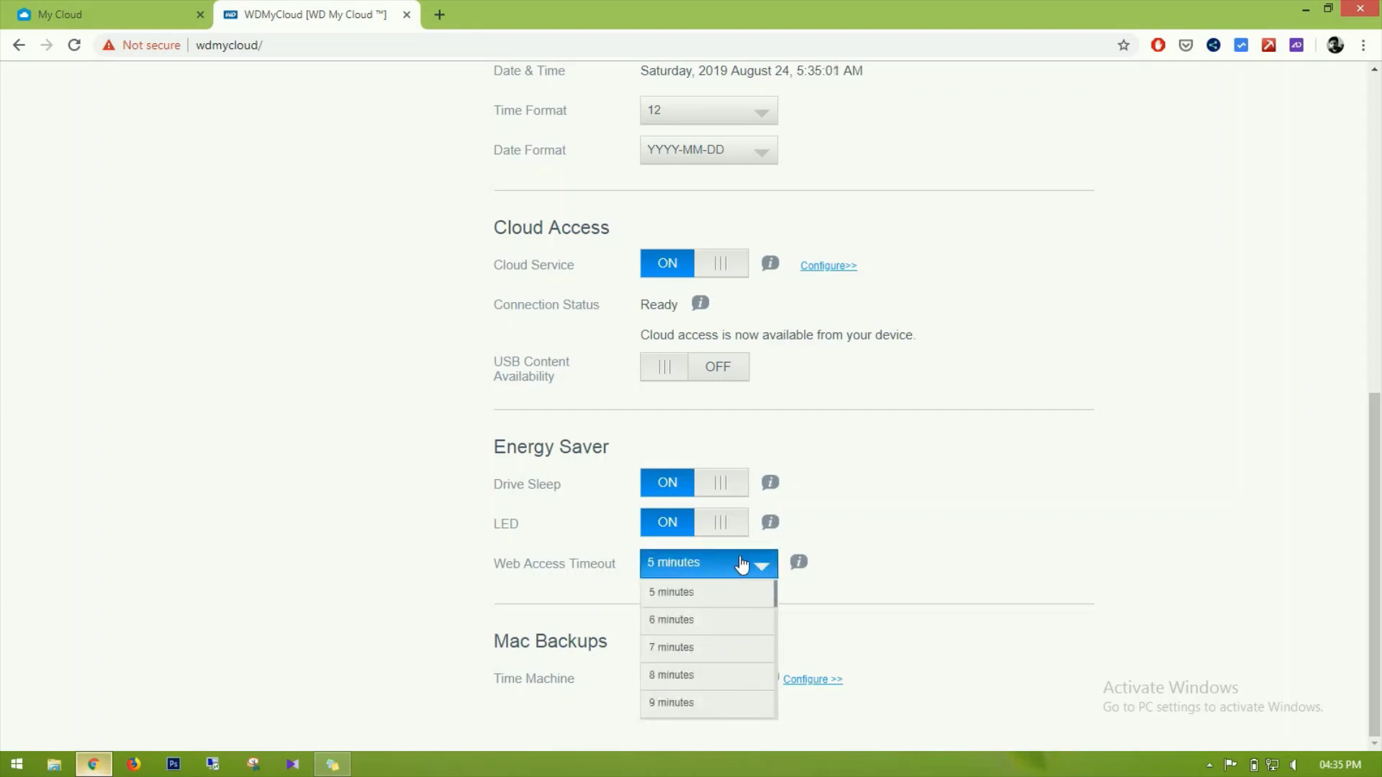
left_click(742, 563)
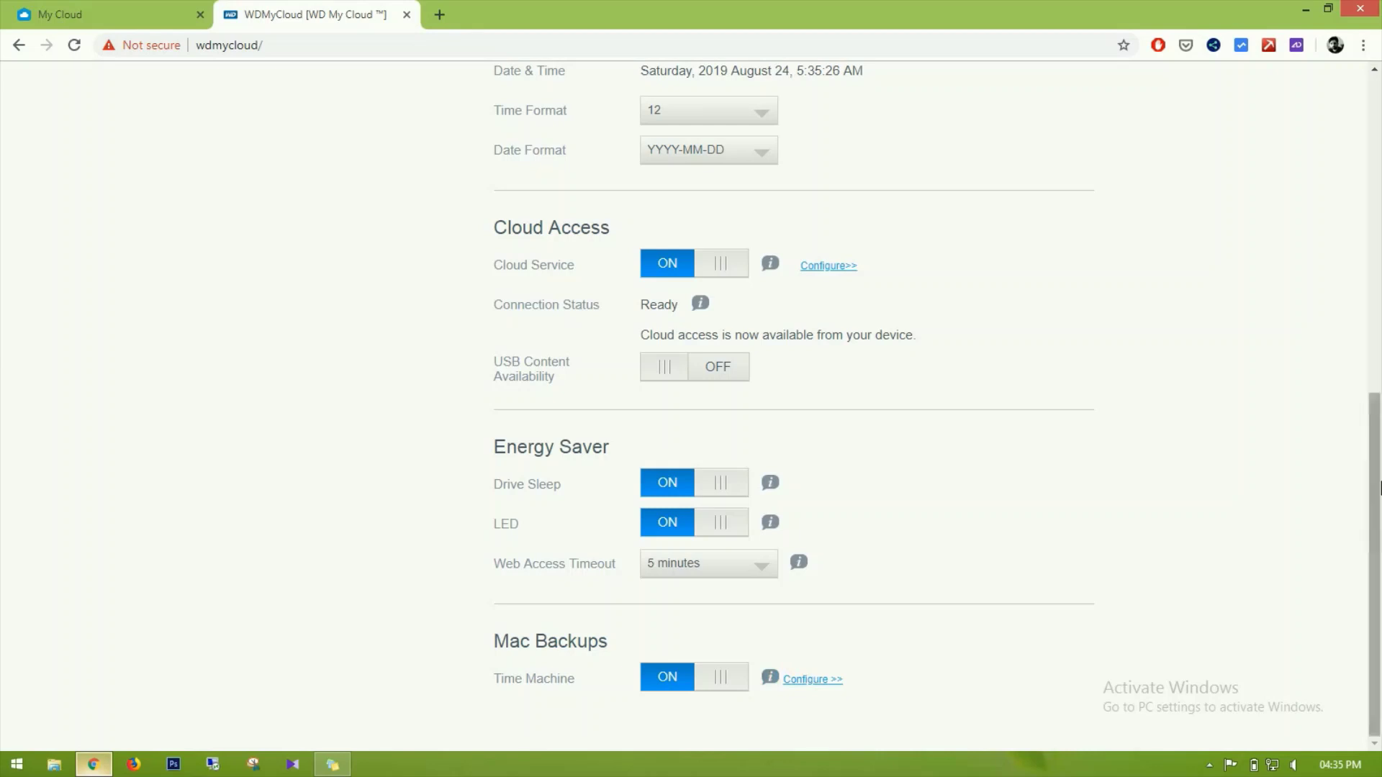
scroll(1380, 259, "up", 1)
scroll(1380, 259, "up", 6)
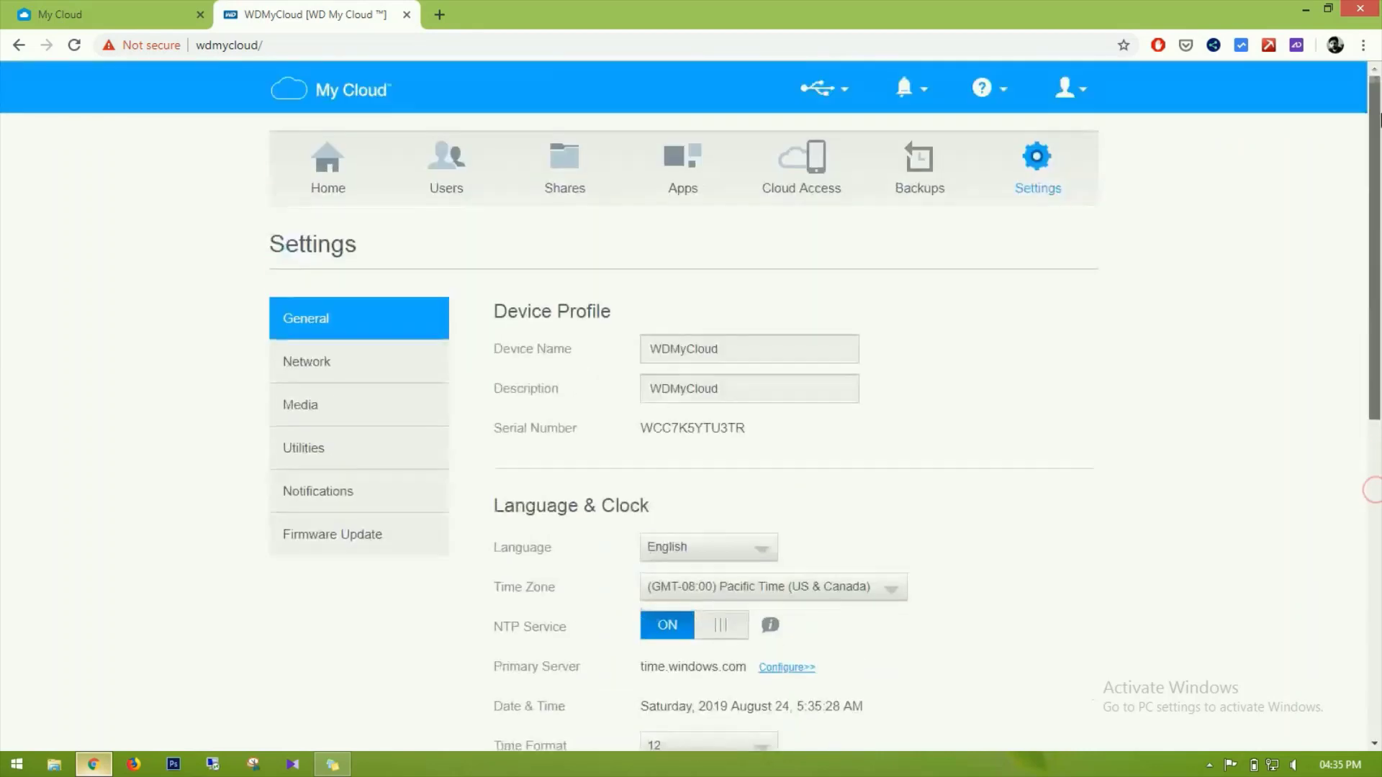
- Examine the network profile and services, and view the static IPv4 setup wizard's introduction before cancelling it
left_click(306, 362)
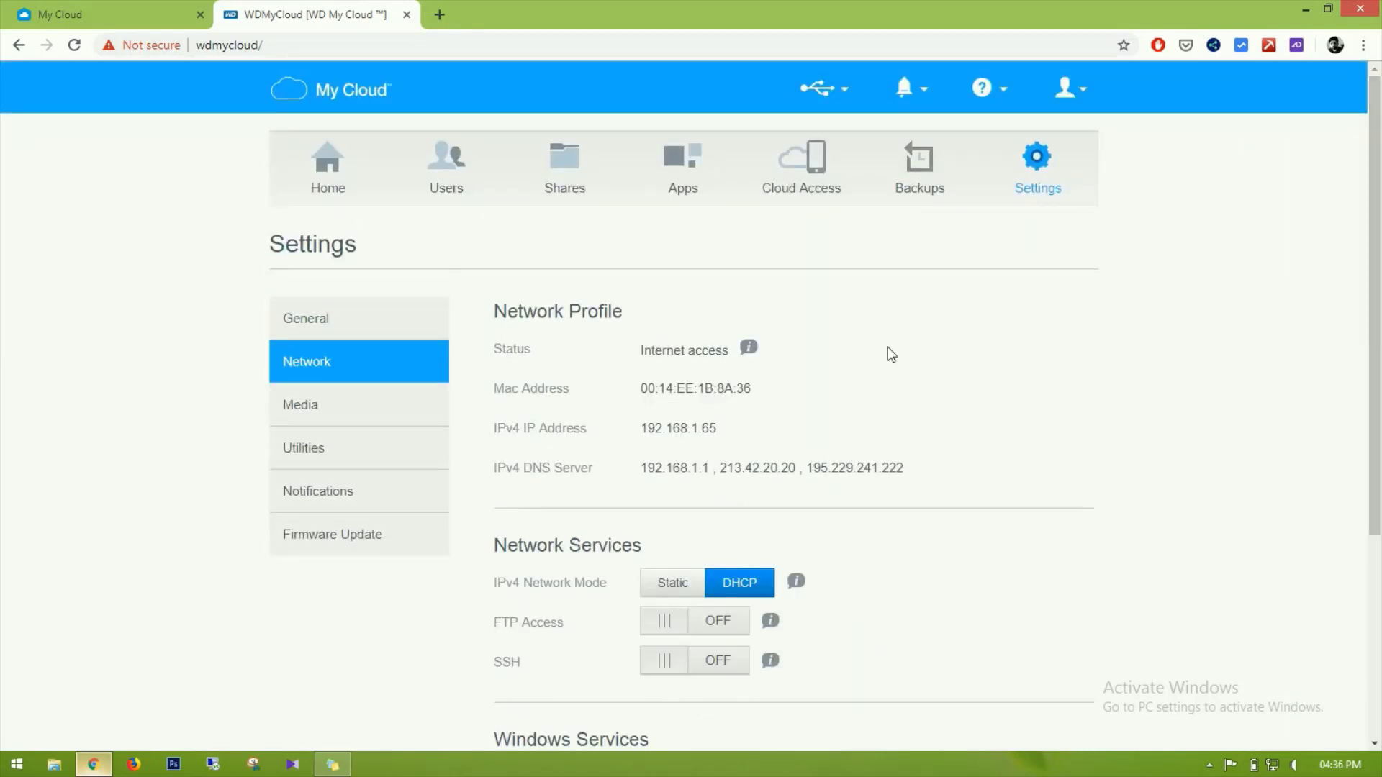
scroll(891, 354, "down", 3)
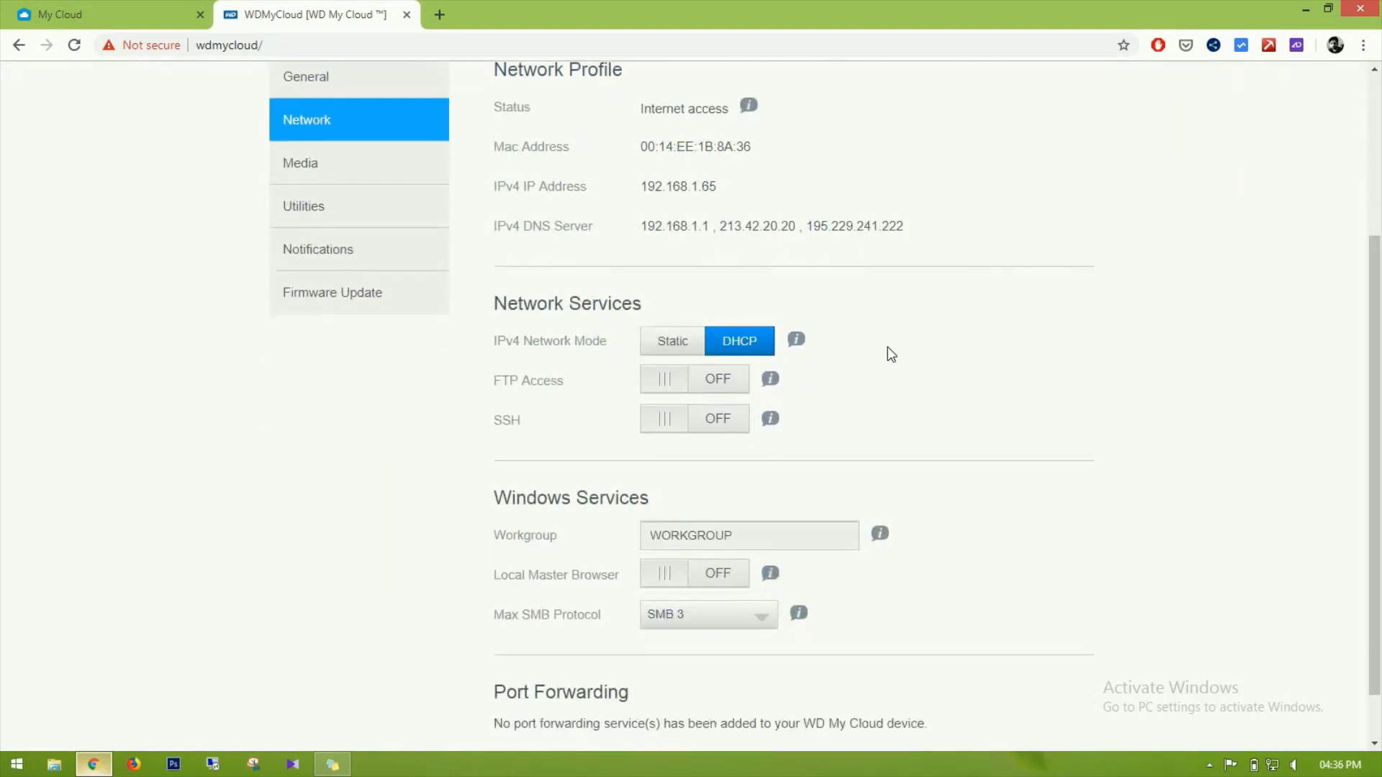
scroll(891, 354, "down", 1)
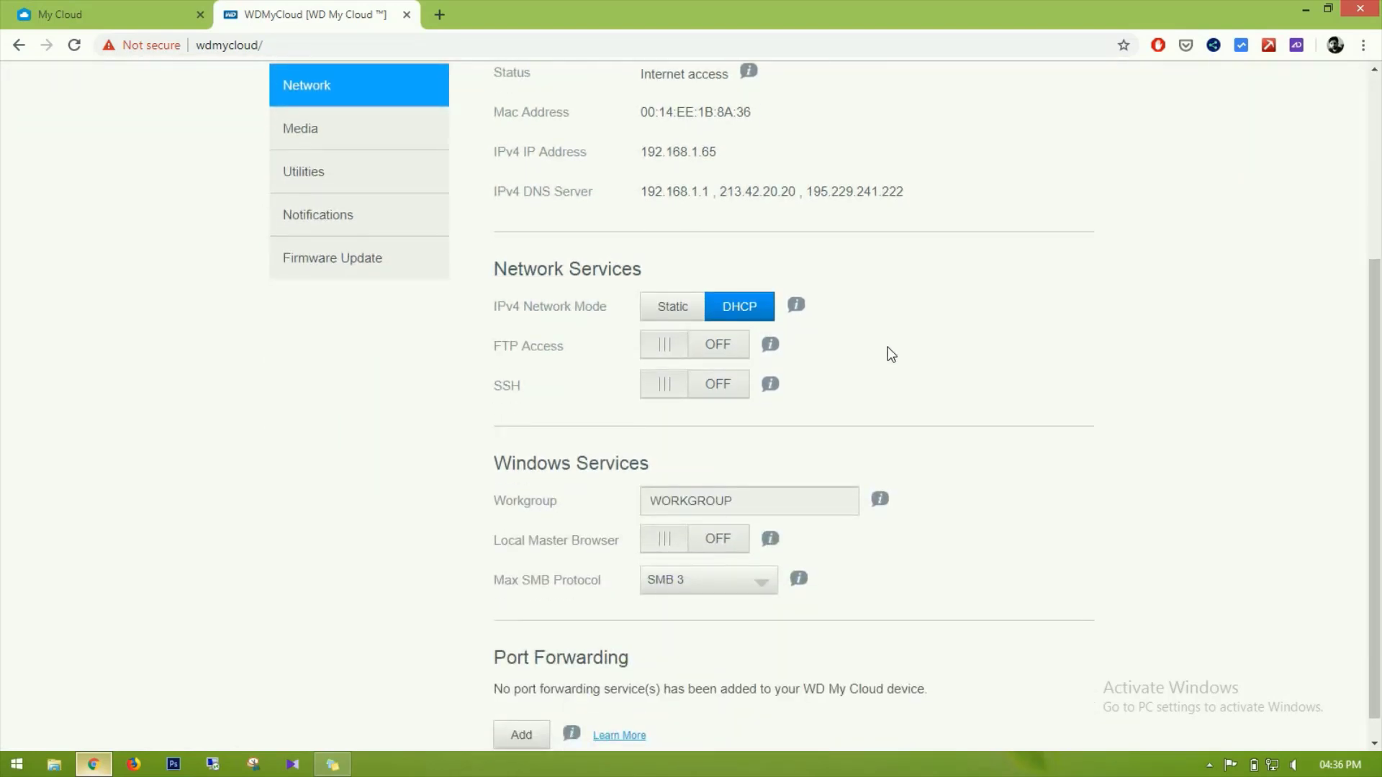
scroll(891, 354, "down", 1)
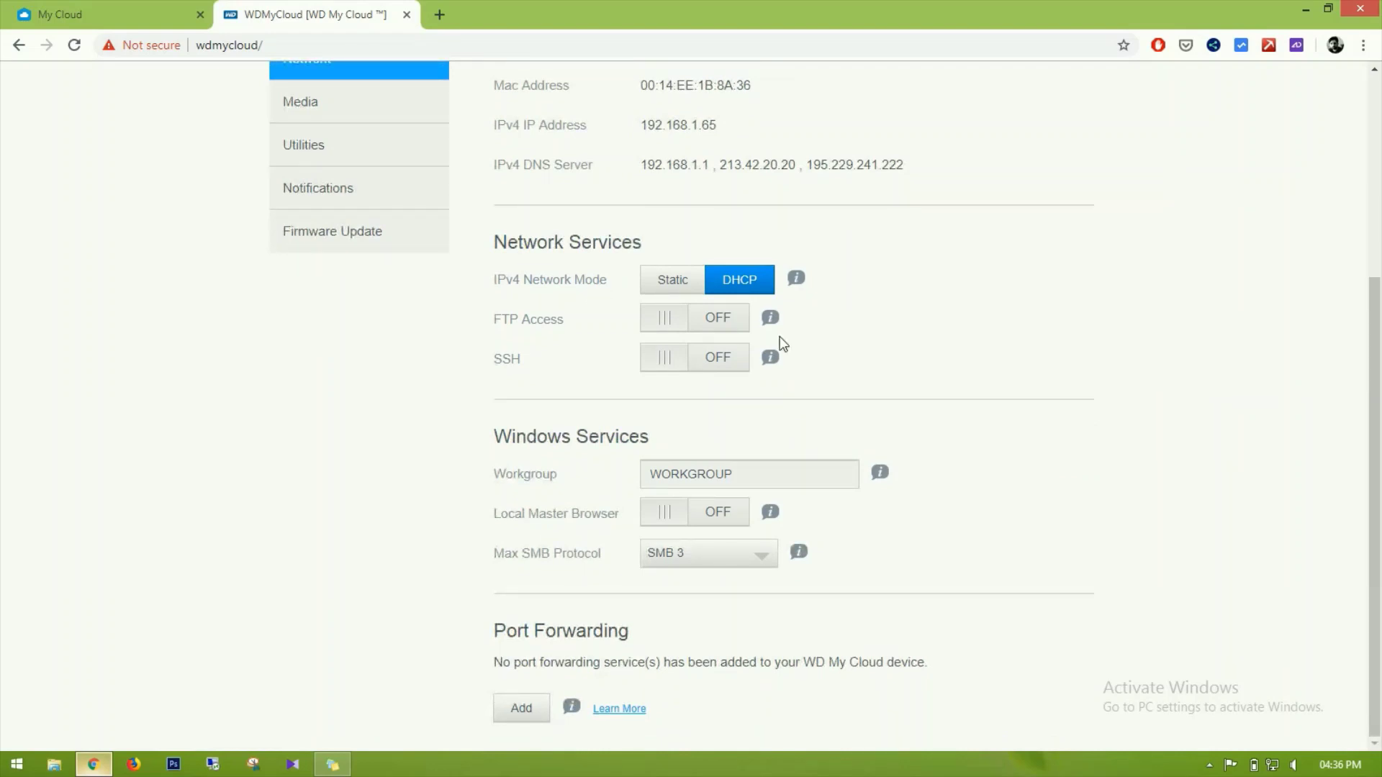
left_click(660, 281)
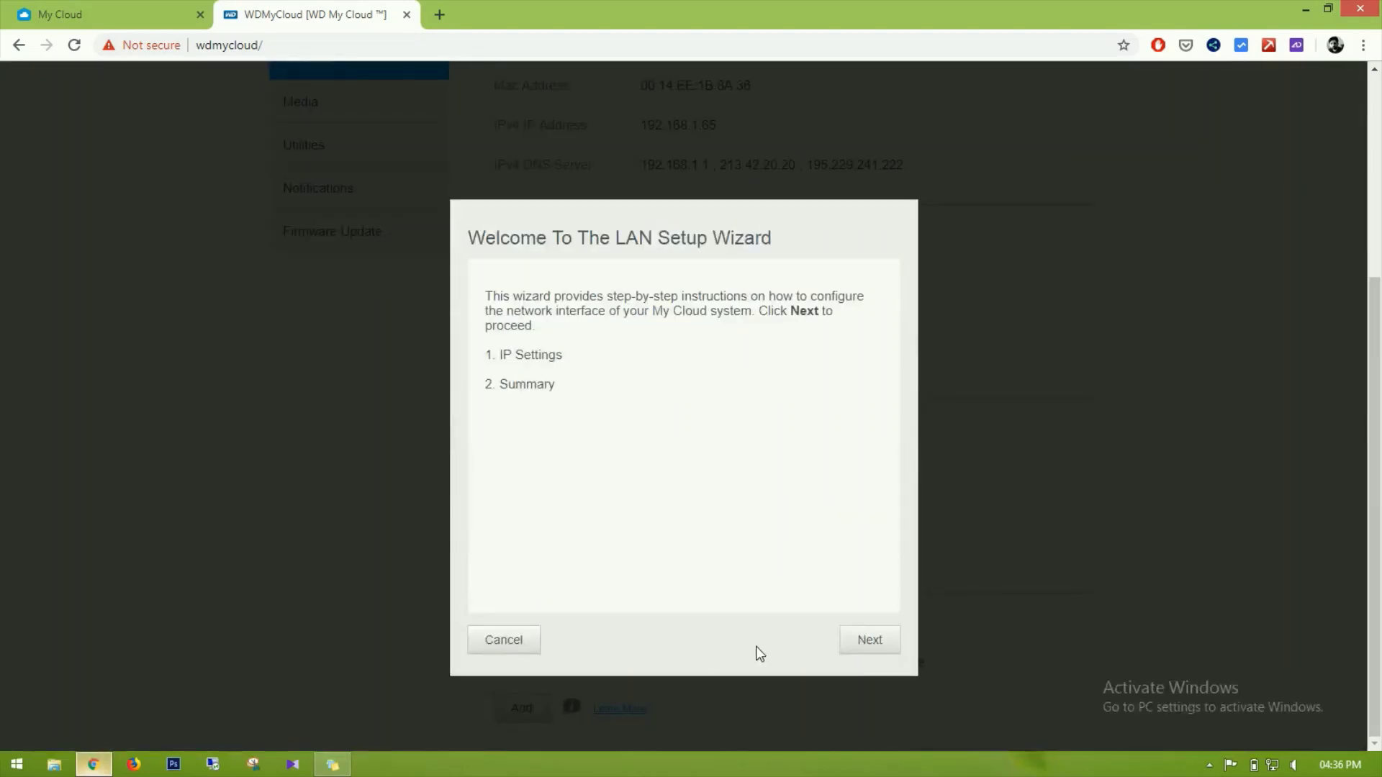
left_click(508, 647)
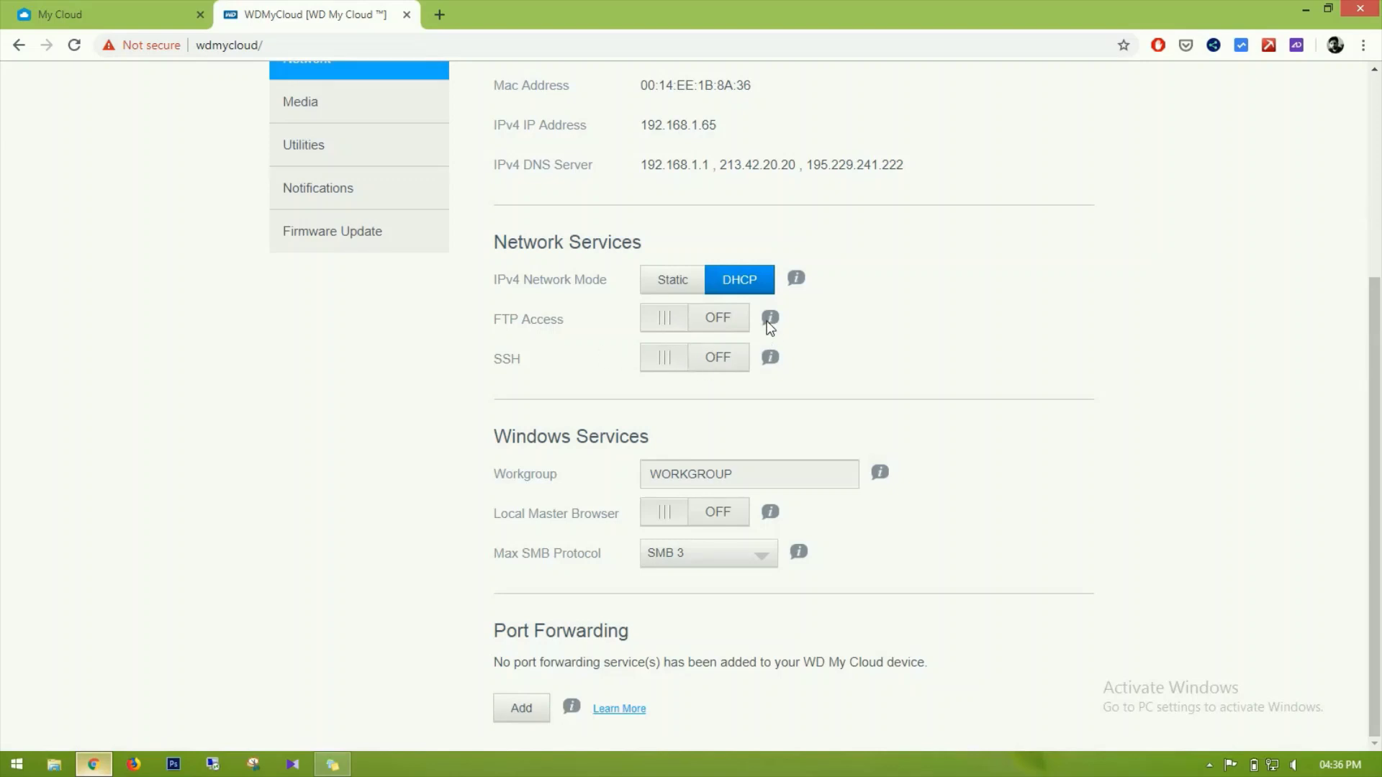
- Switch FTP access on and back off, and try the SSH setup by accepting its terms before cancelling it
left_click(704, 325)
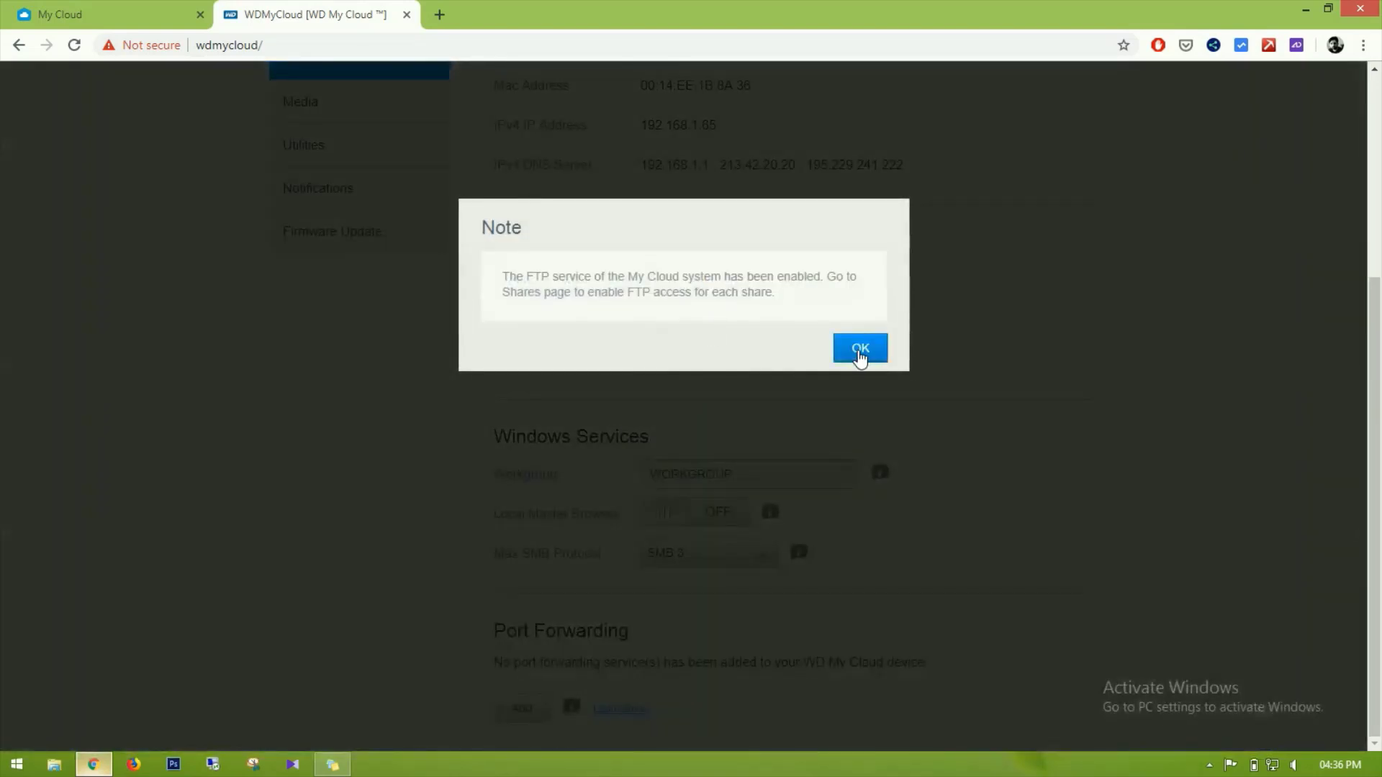
left_click(858, 353)
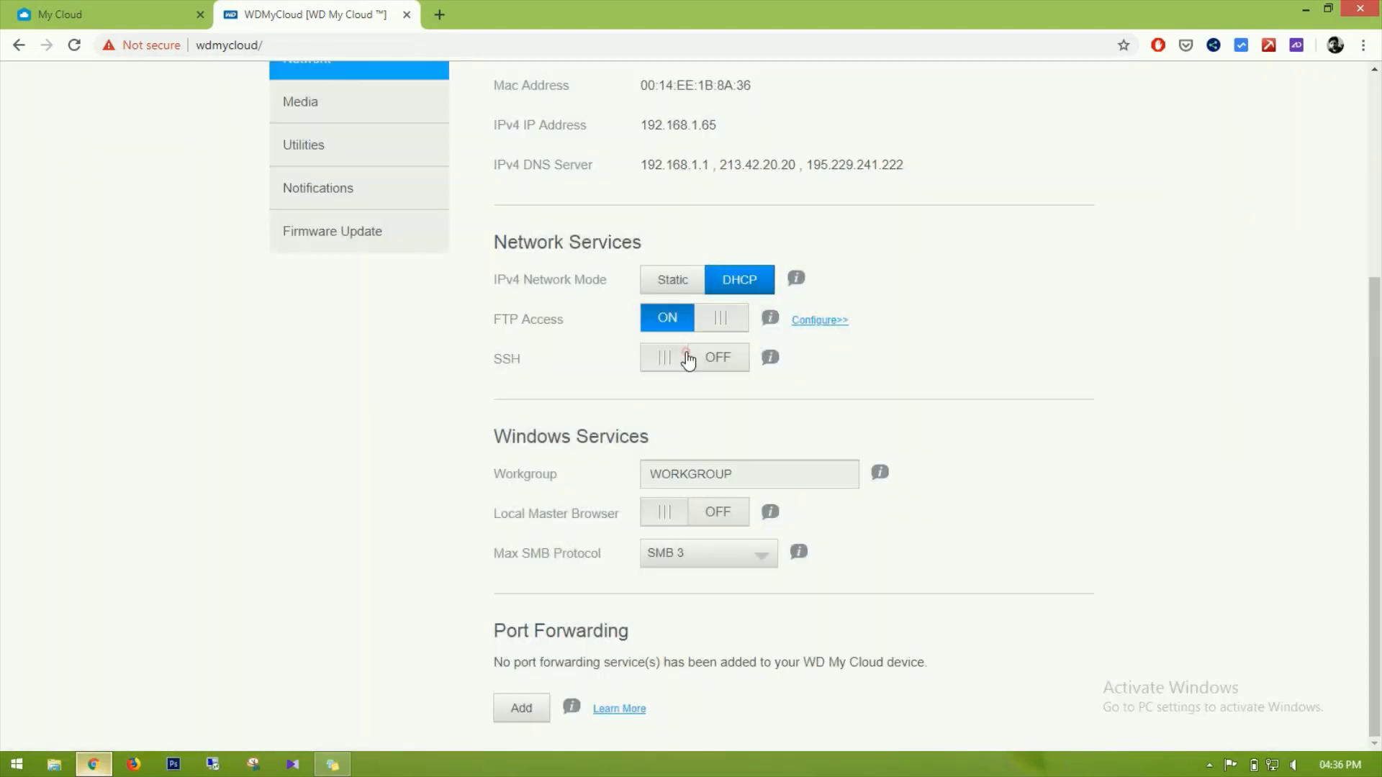
left_click(688, 358)
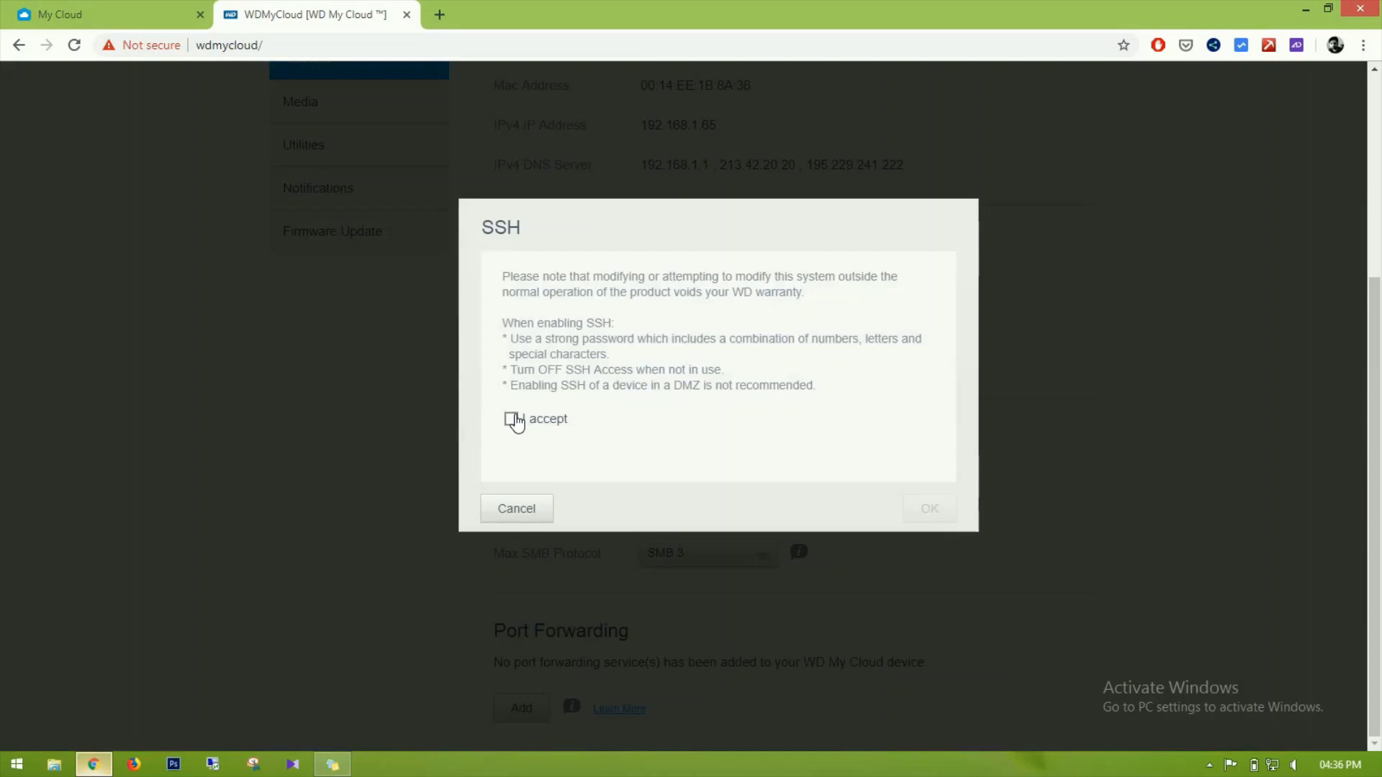
left_click(511, 419)
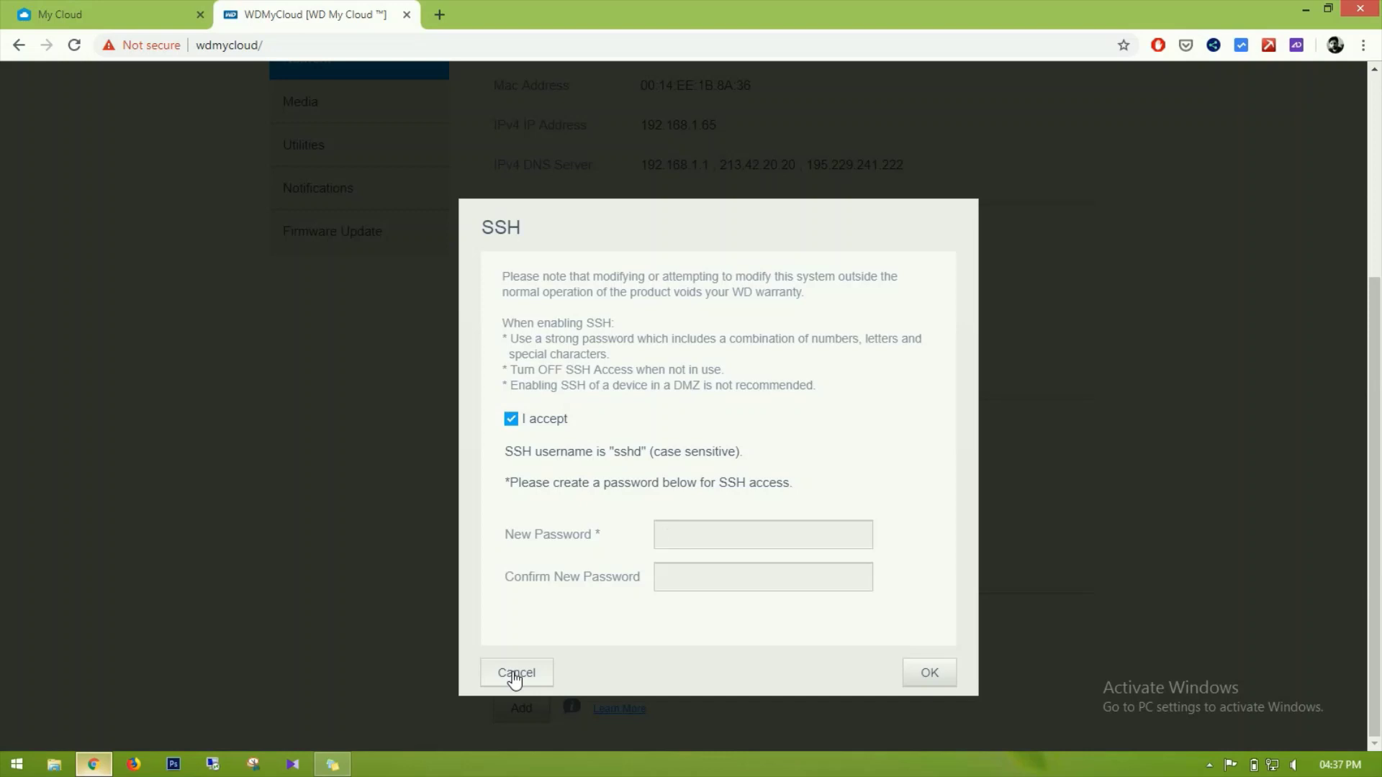
left_click(515, 674)
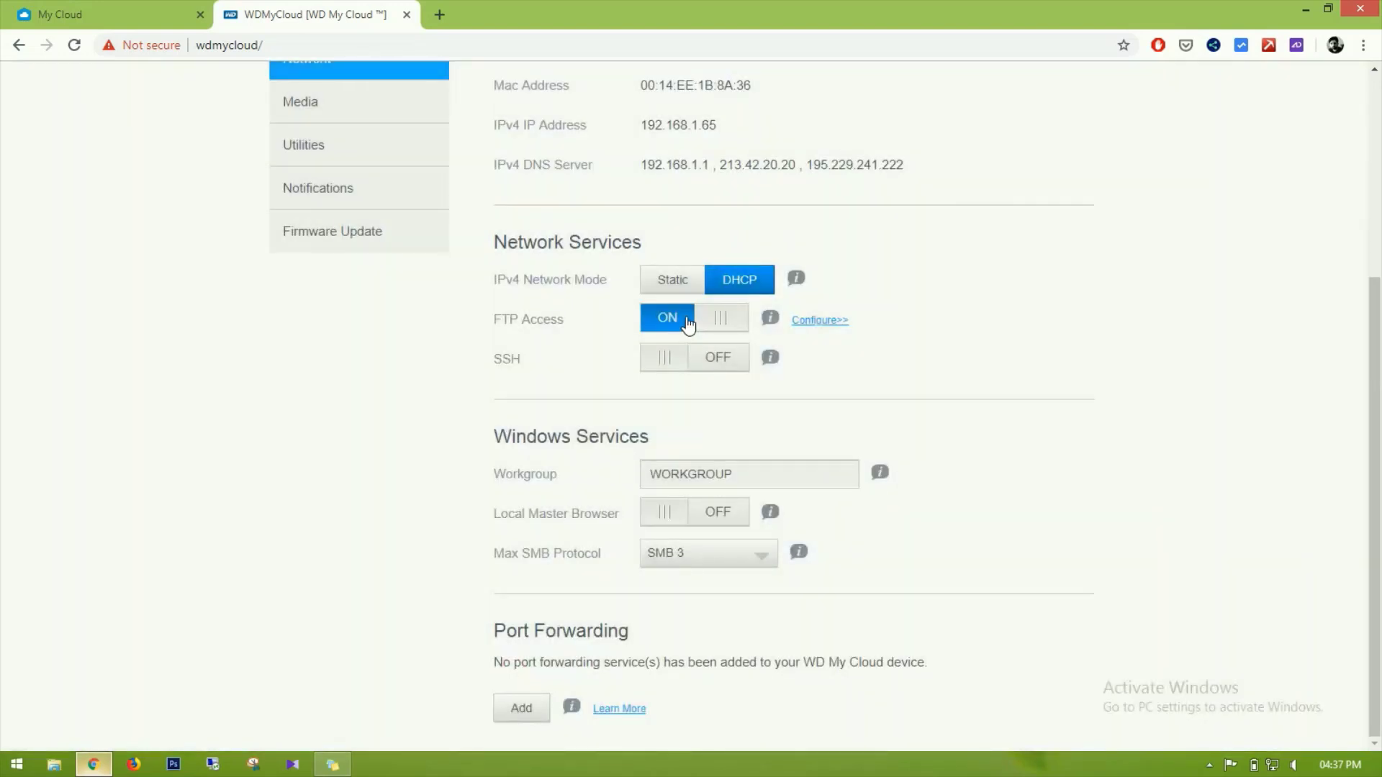
left_click(718, 318)
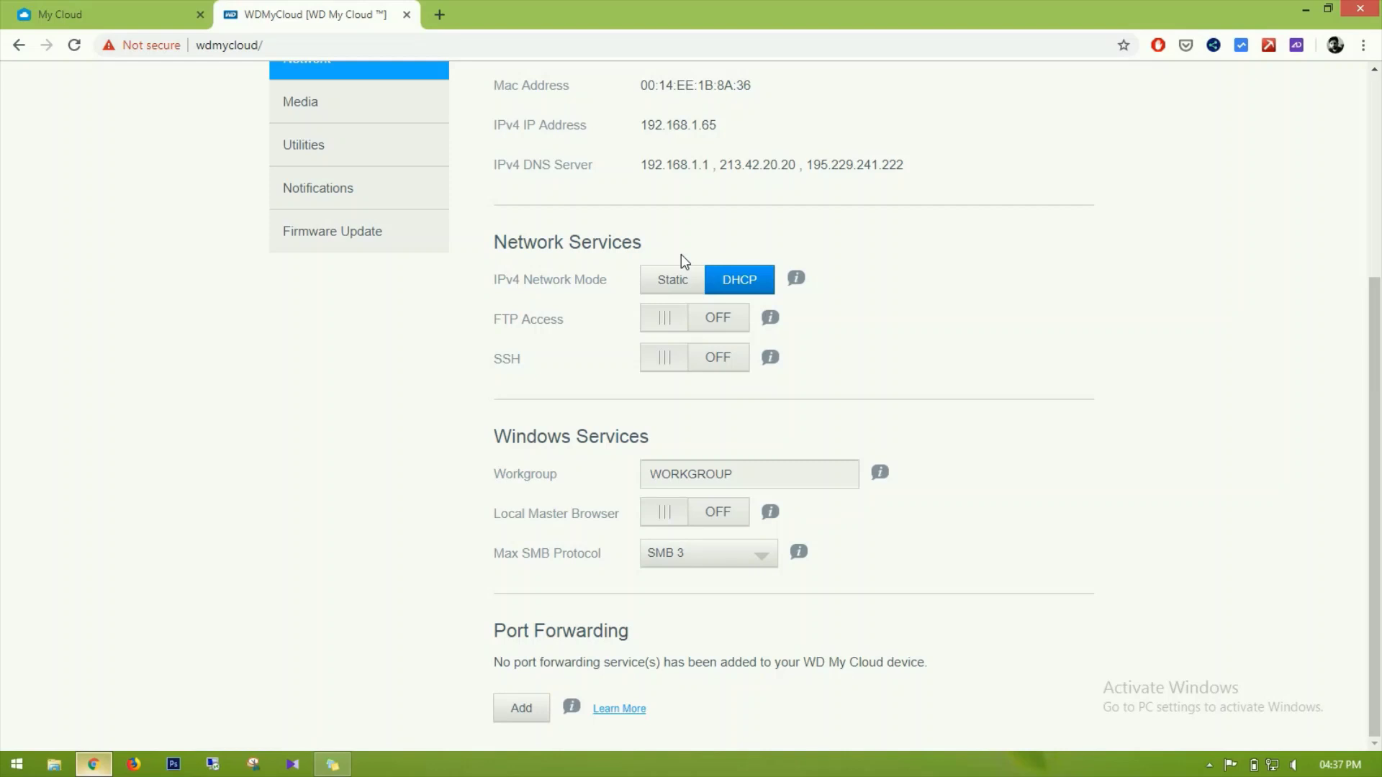
- Look over the media settings and the device utilities, including the system logs and the Restore to Default options
left_click(333, 108)
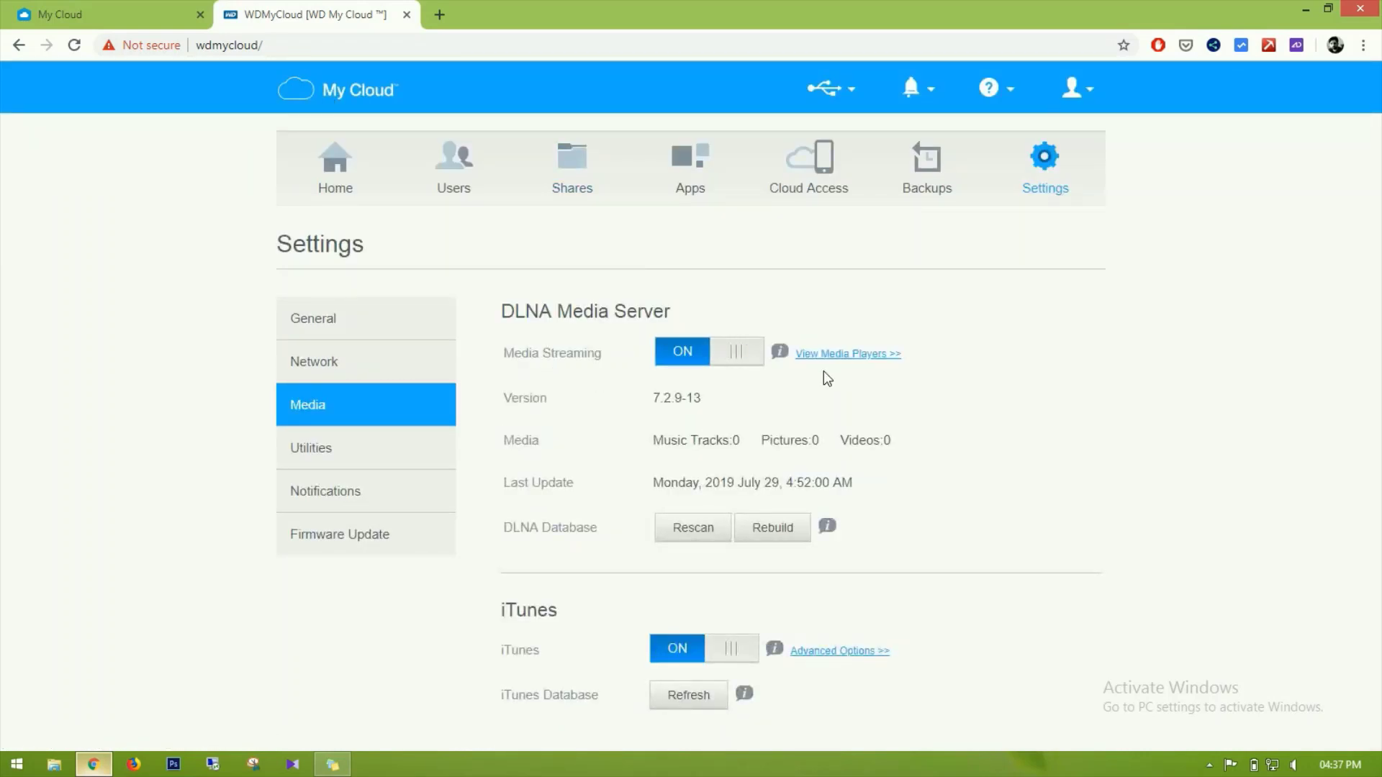
left_click(297, 452)
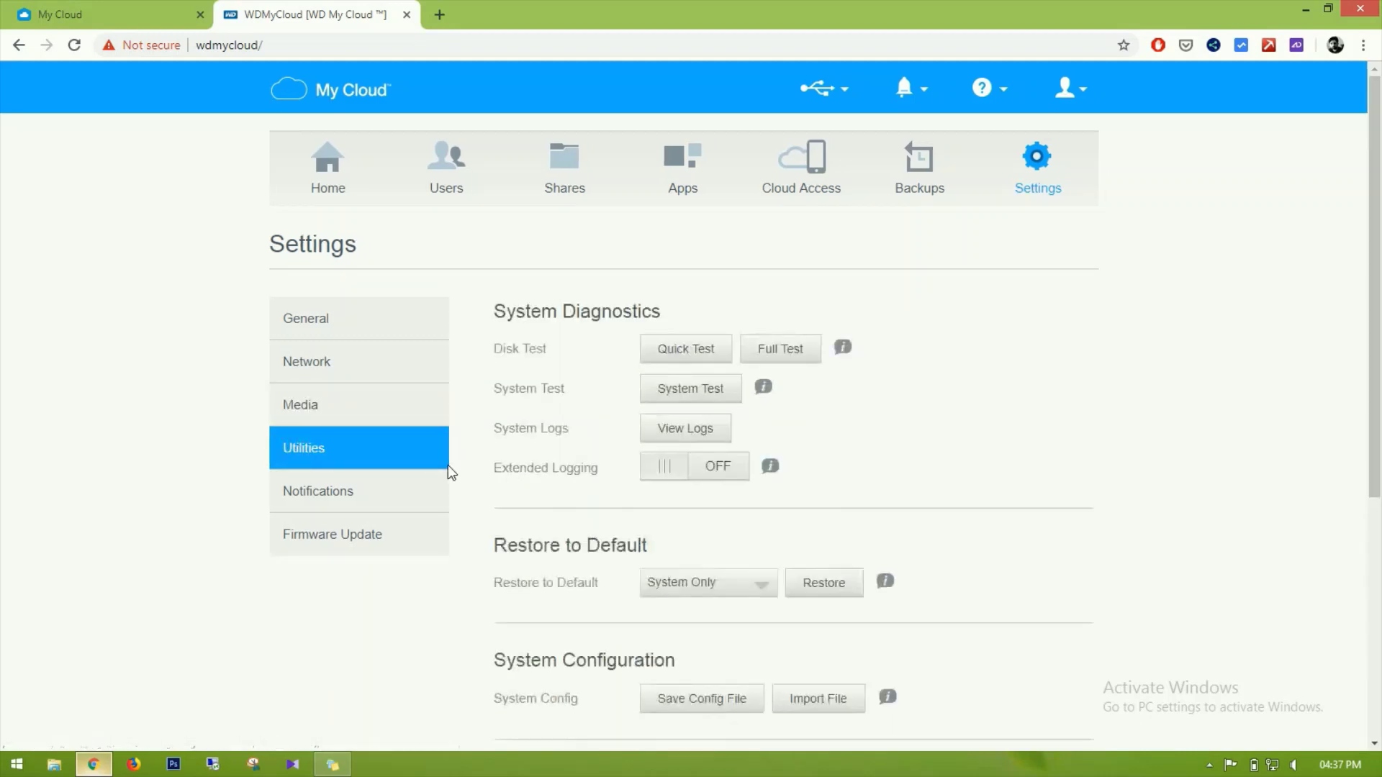
scroll(1026, 319, "down", 3)
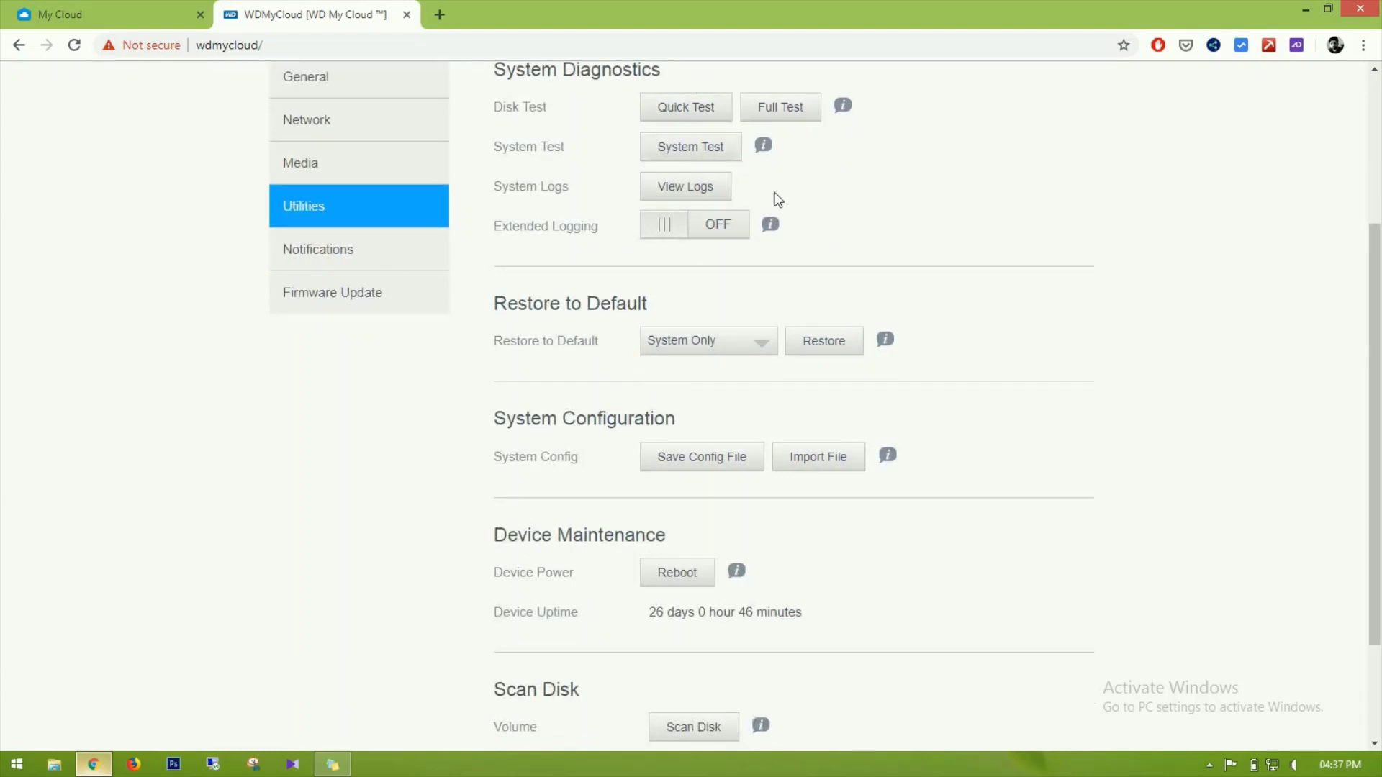
left_click(681, 193)
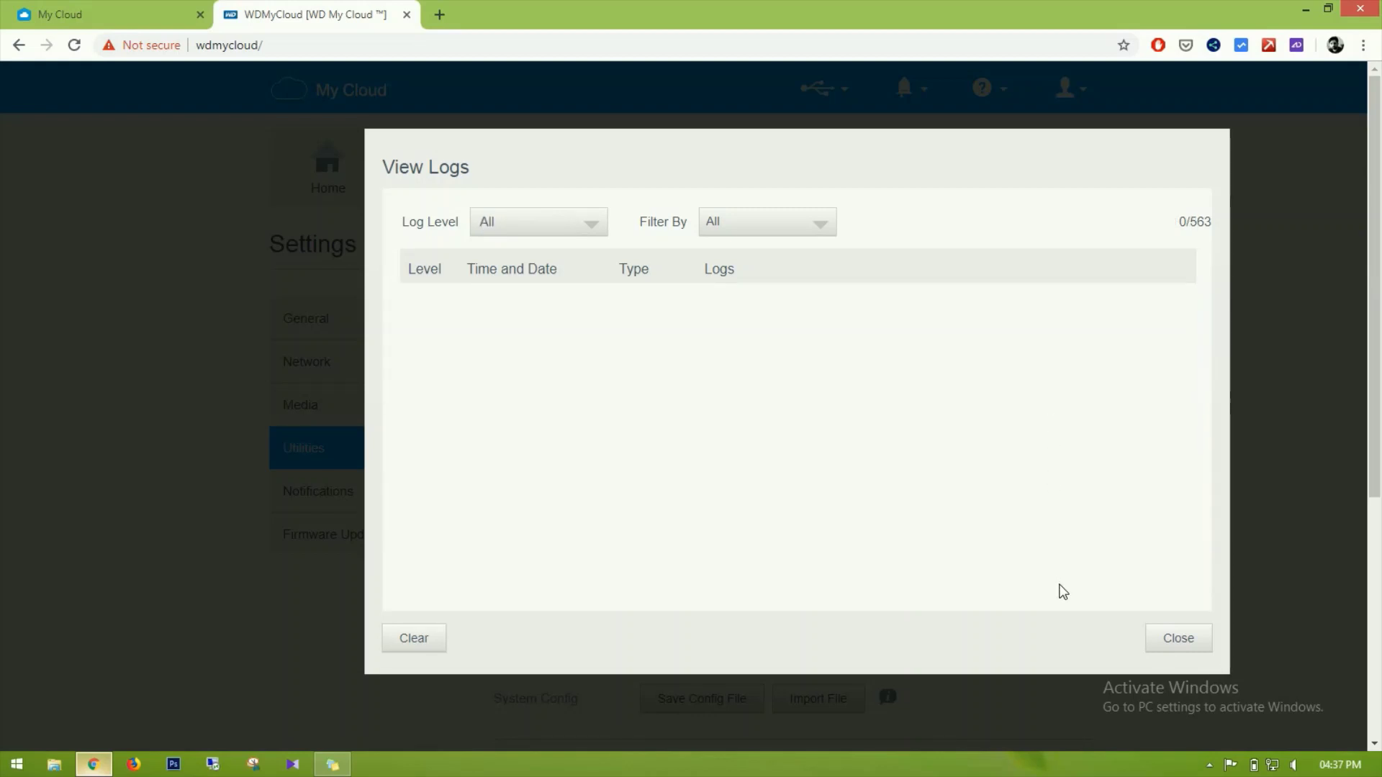
left_click(1178, 638)
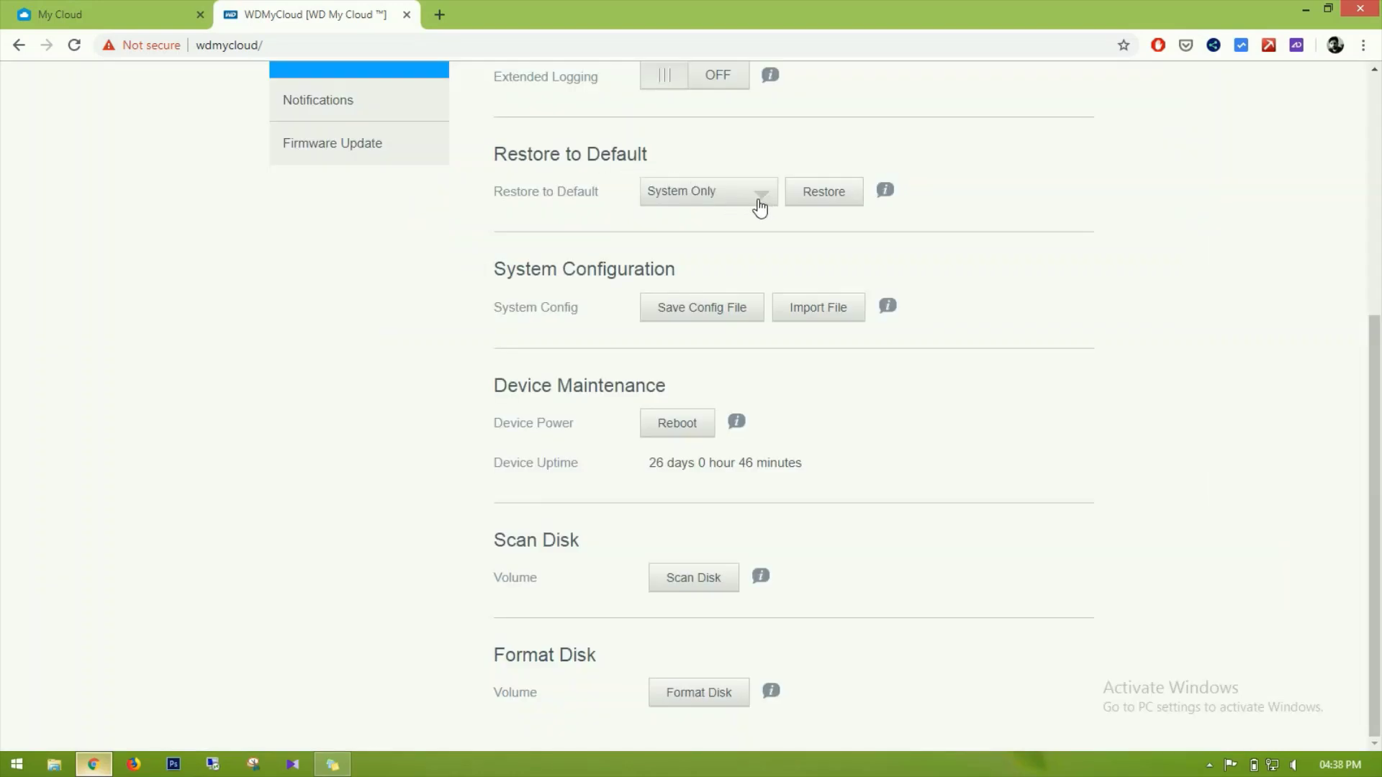
left_click(725, 203)
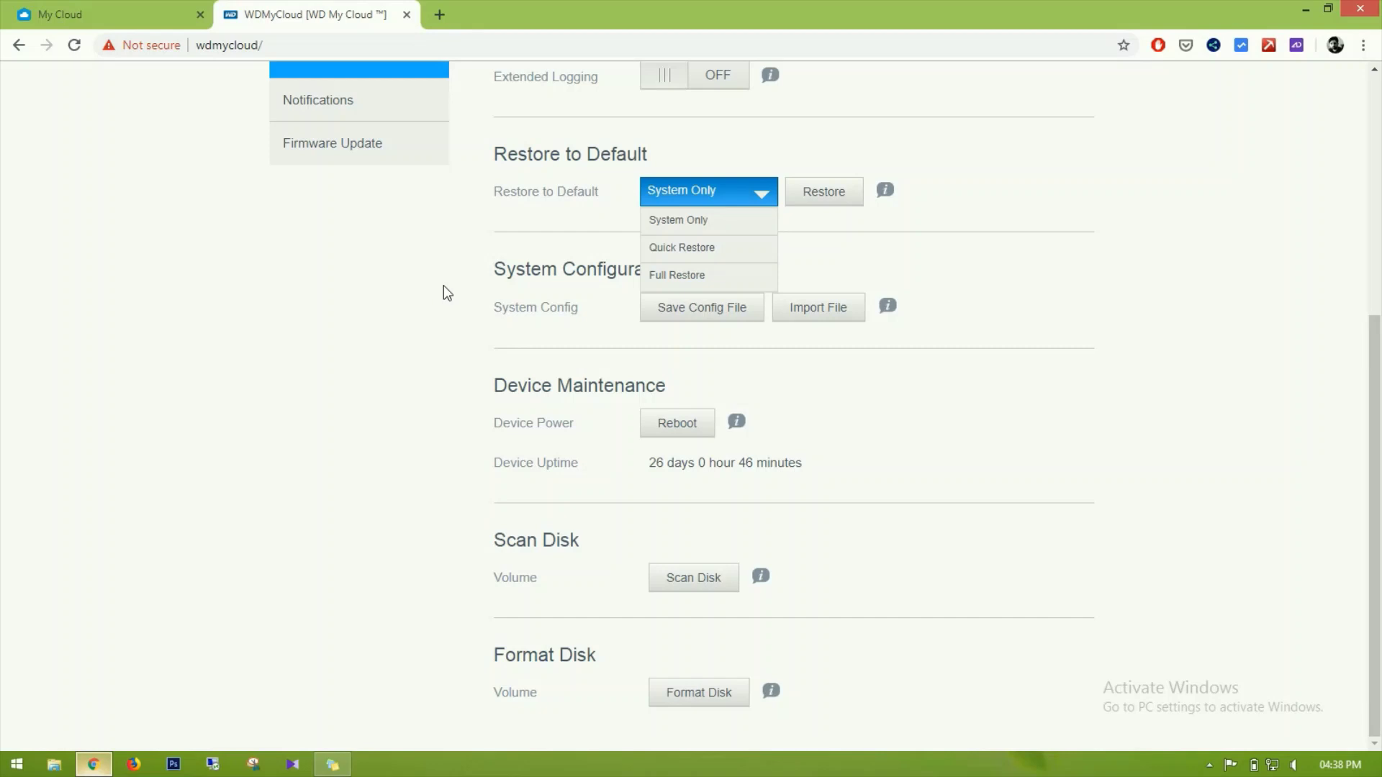
left_click(463, 226)
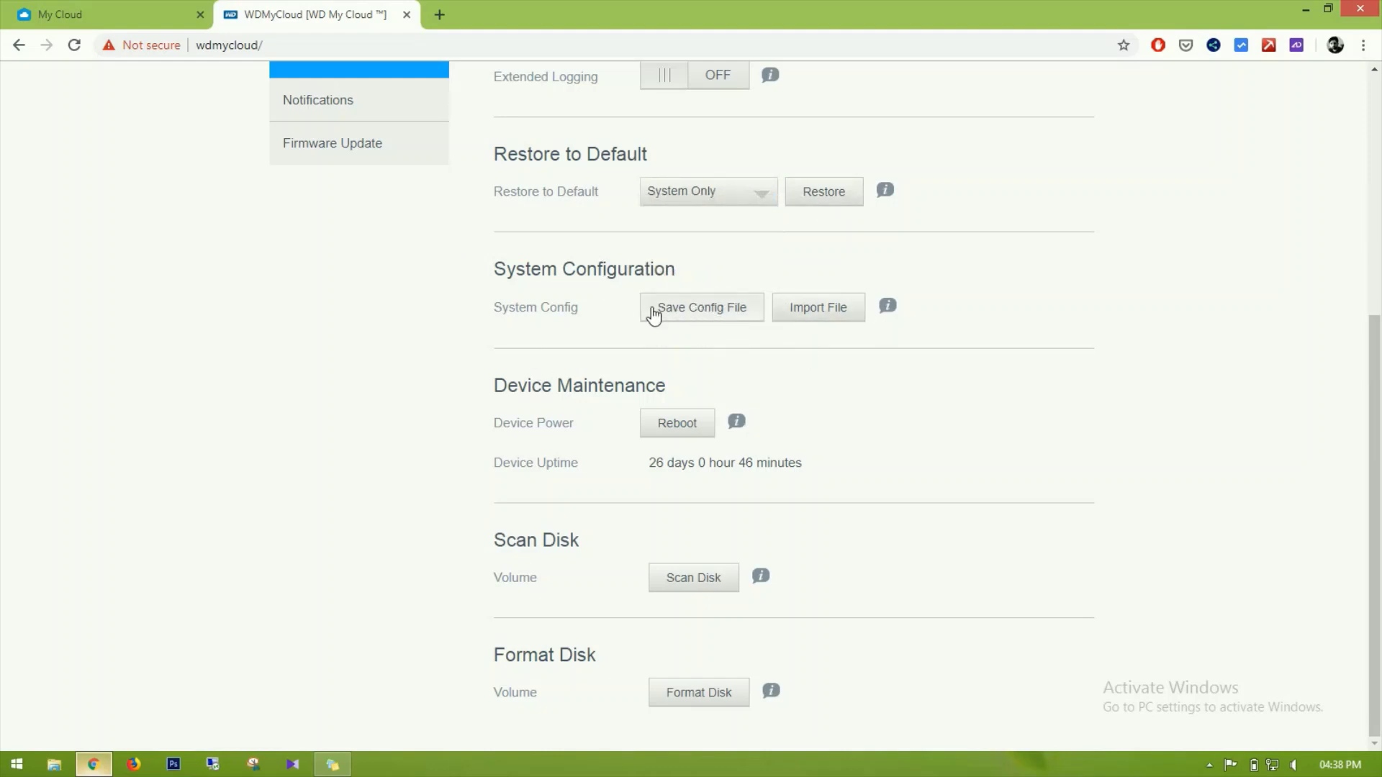
- Save the device's system configuration to a file, dismiss the download notice, and check the device uptime
left_click(704, 316)
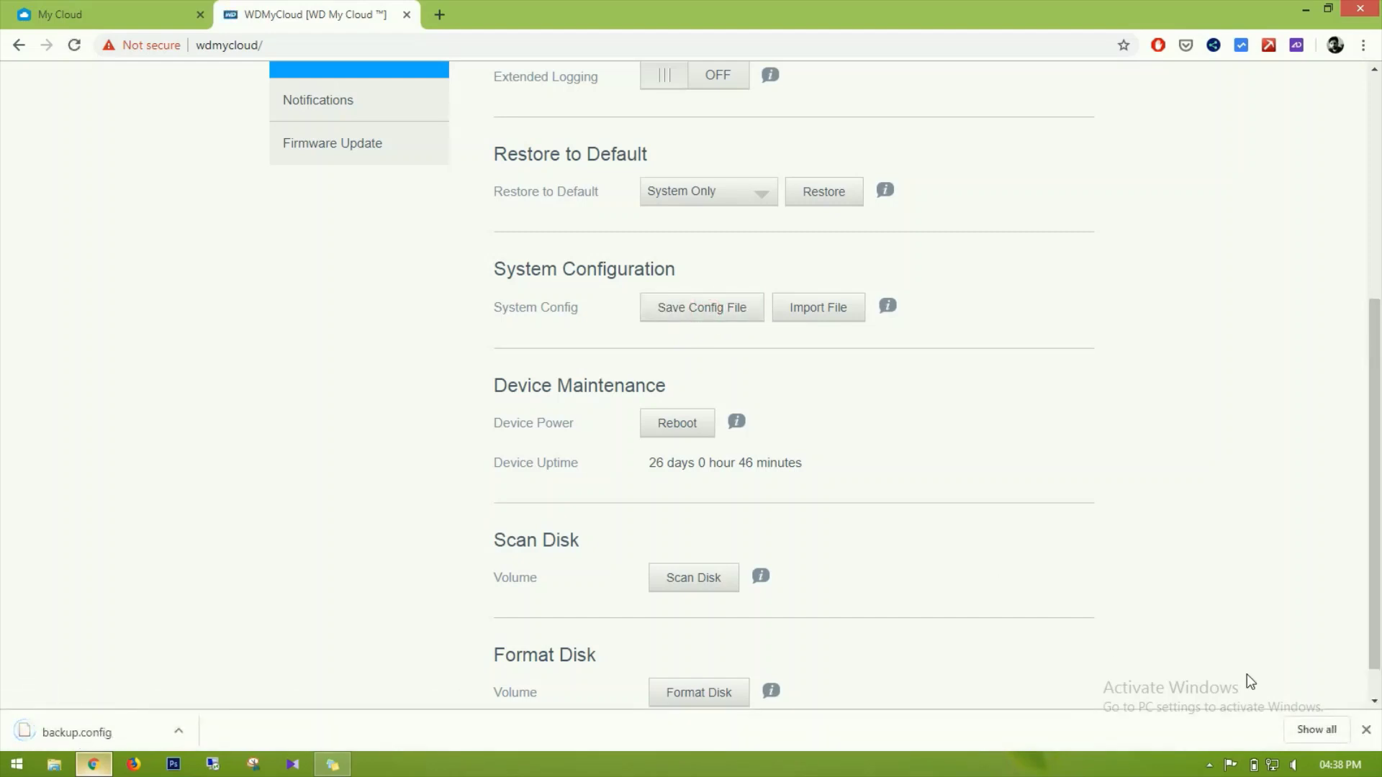
left_click(1365, 730)
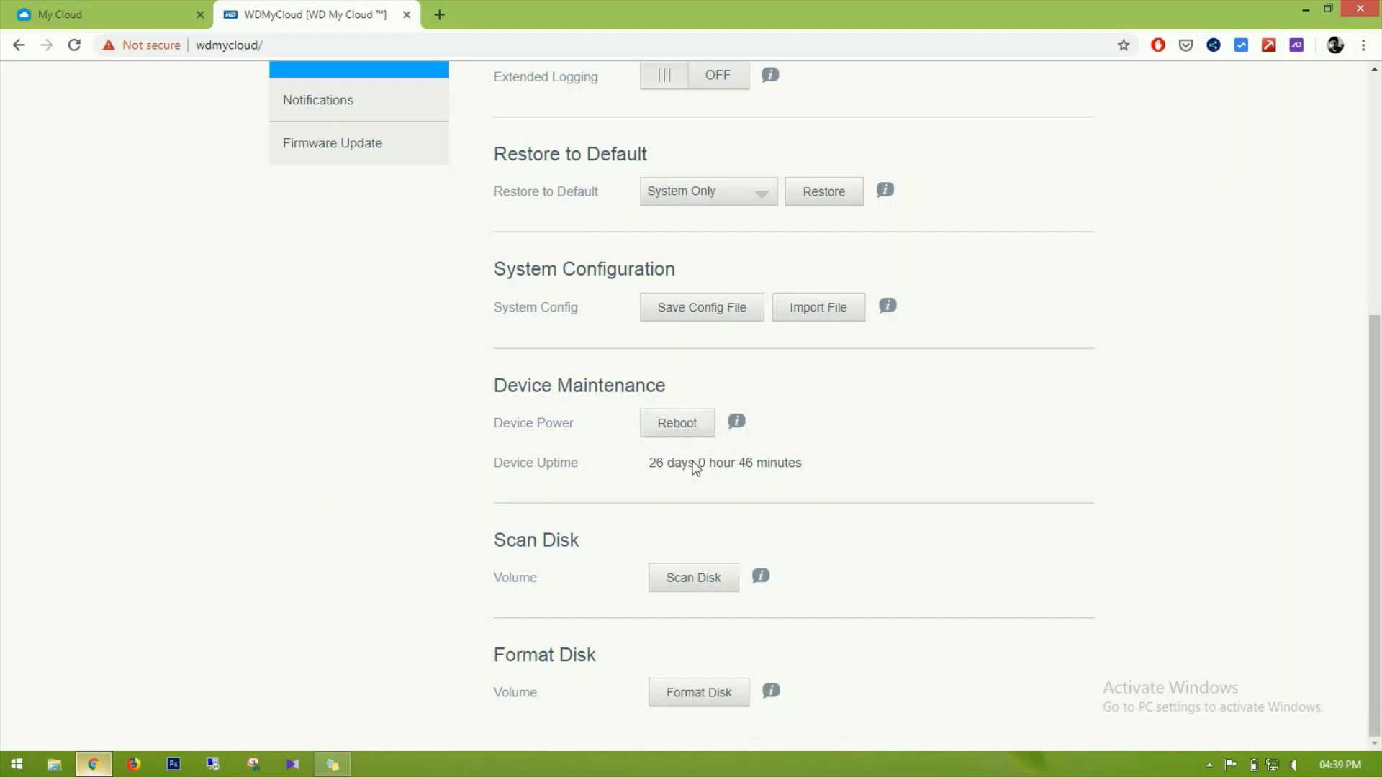
triple_click(732, 465)
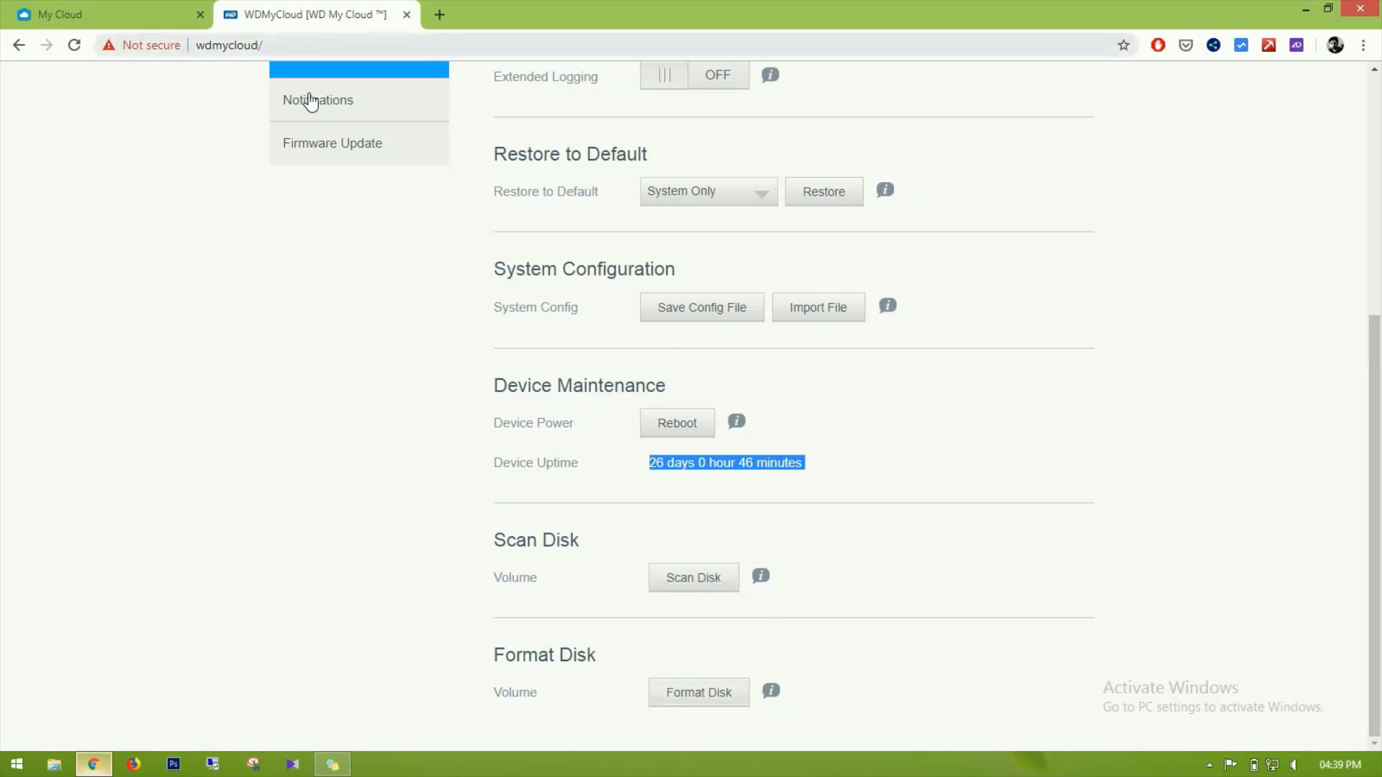
- Review the notification settings and firmware update options, and check for new firmware
scroll(350, 106, "up", 5)
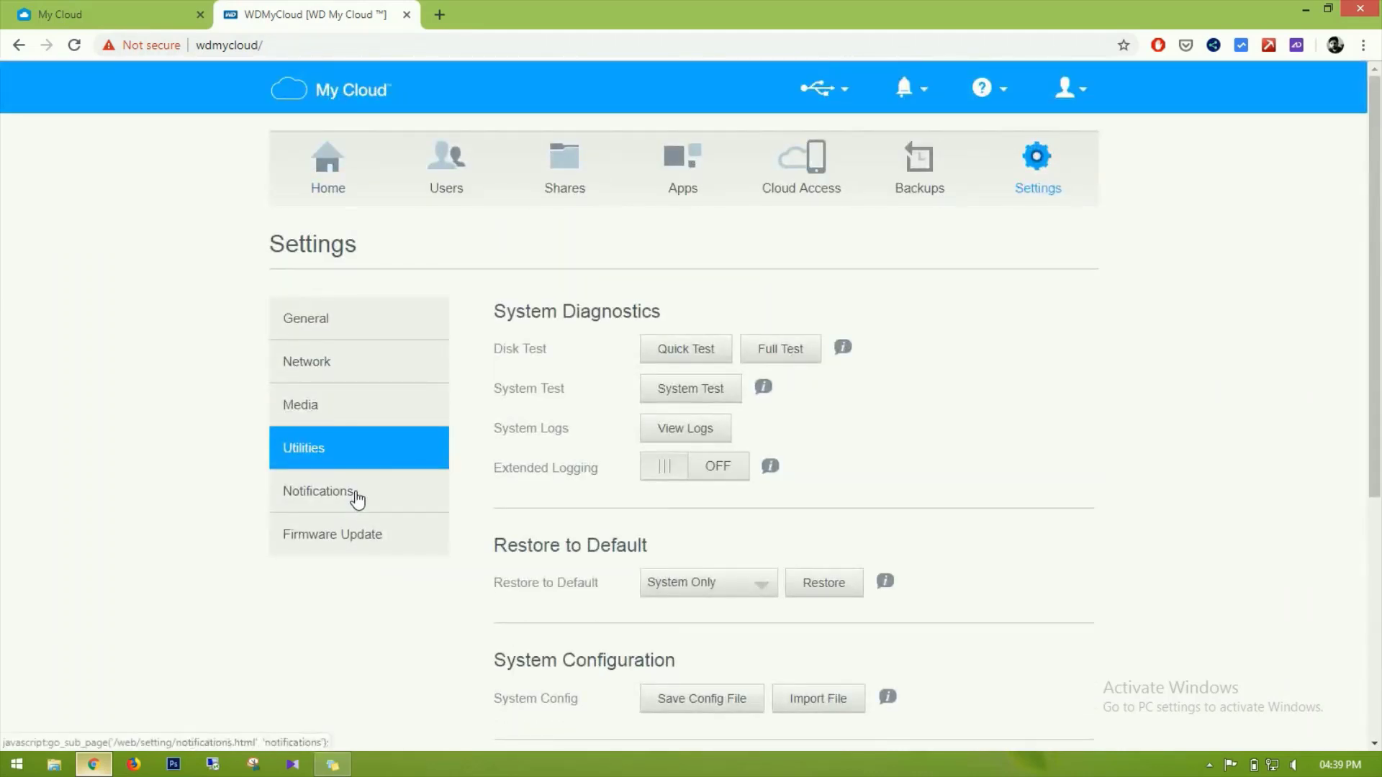
left_click(357, 497)
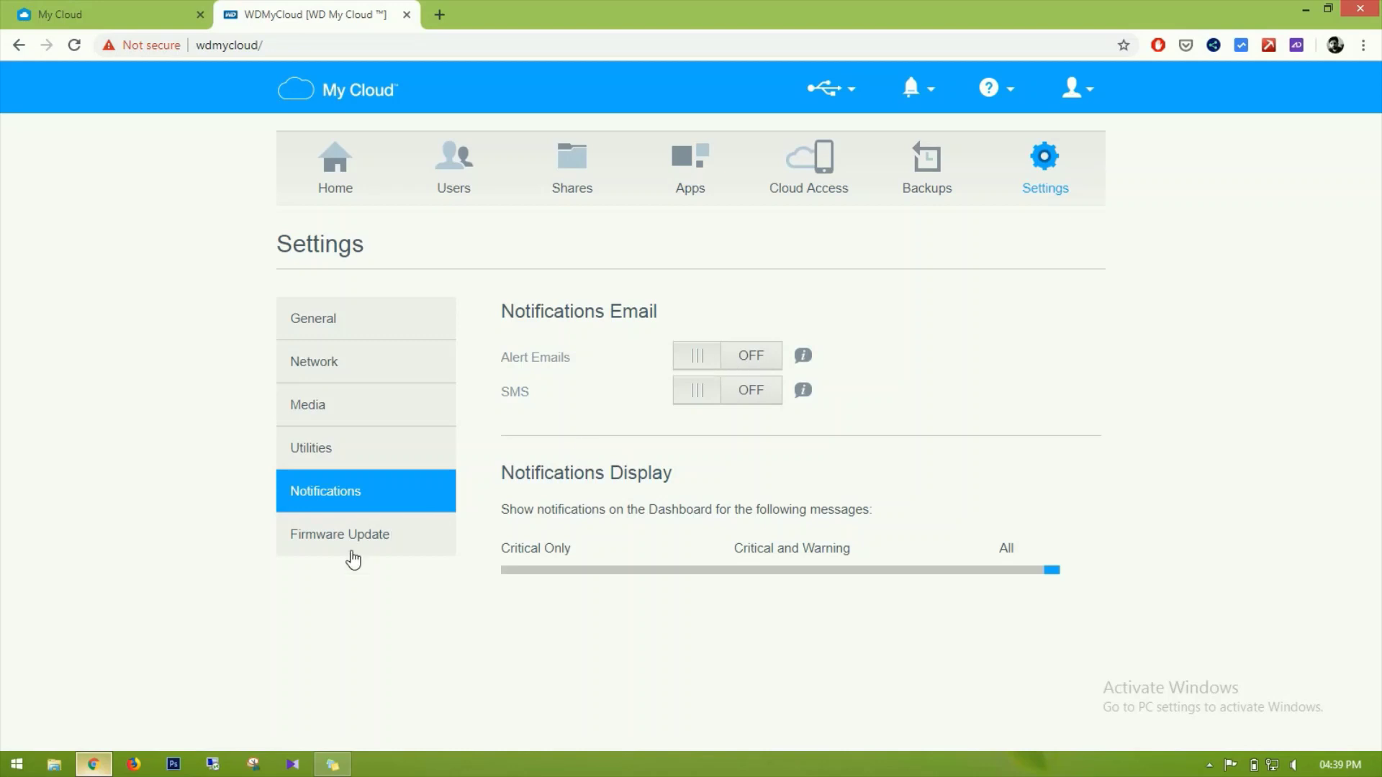
left_click(333, 543)
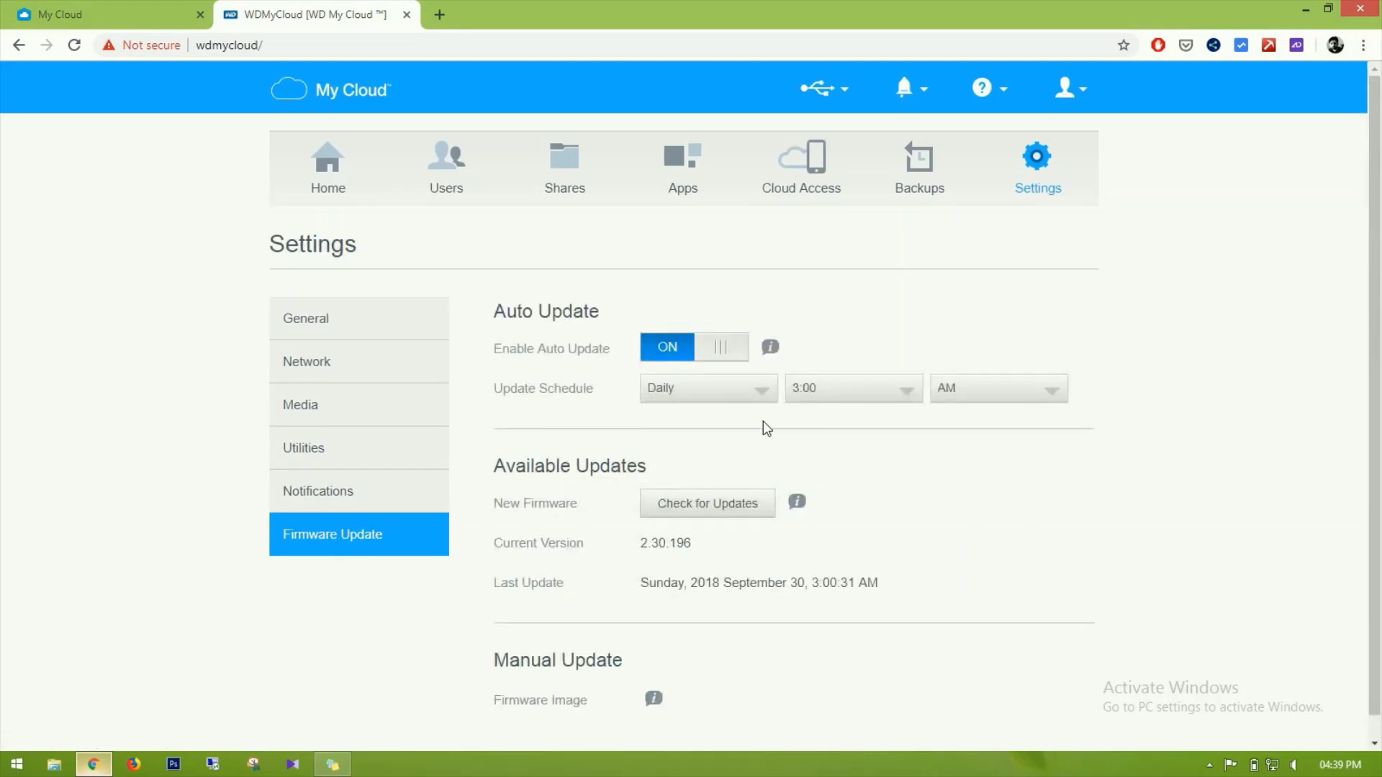
scroll(763, 425, "down", 1)
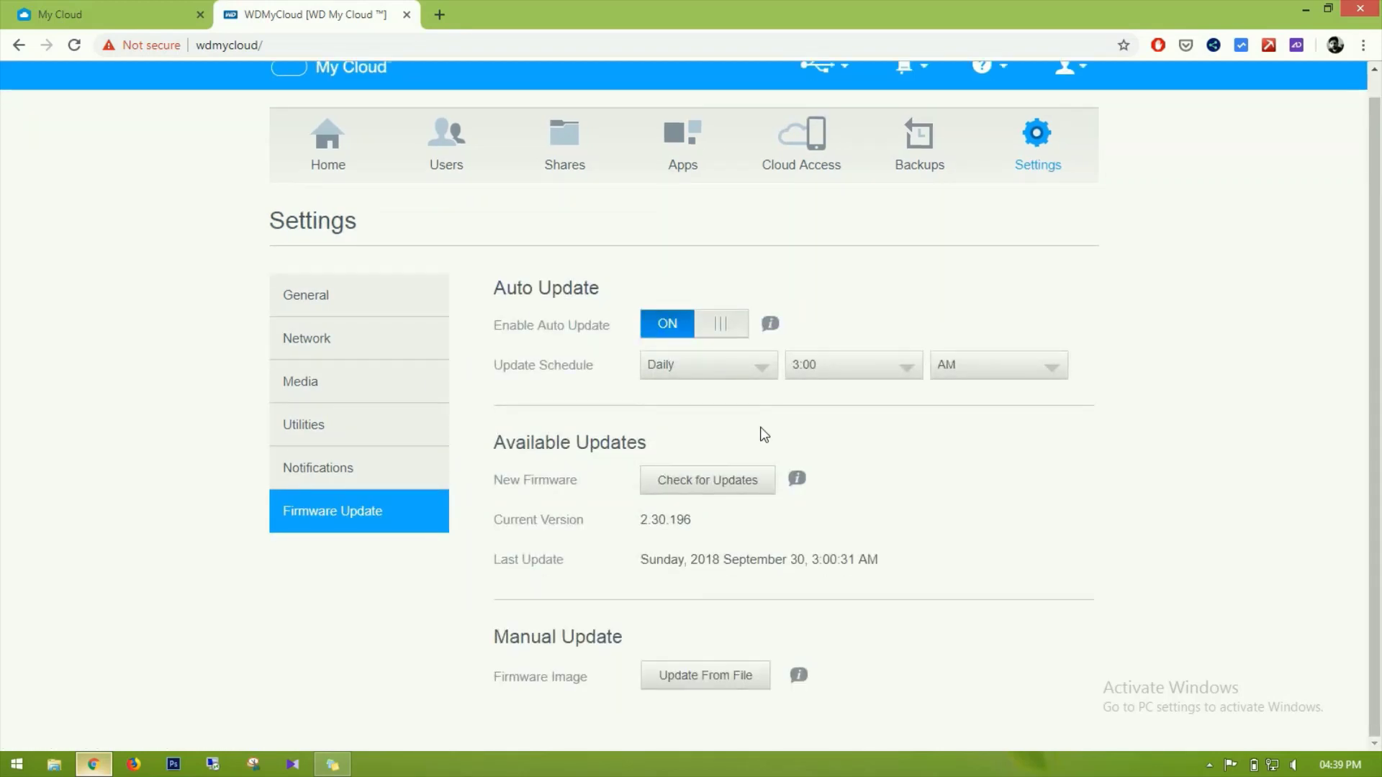
left_click(718, 488)
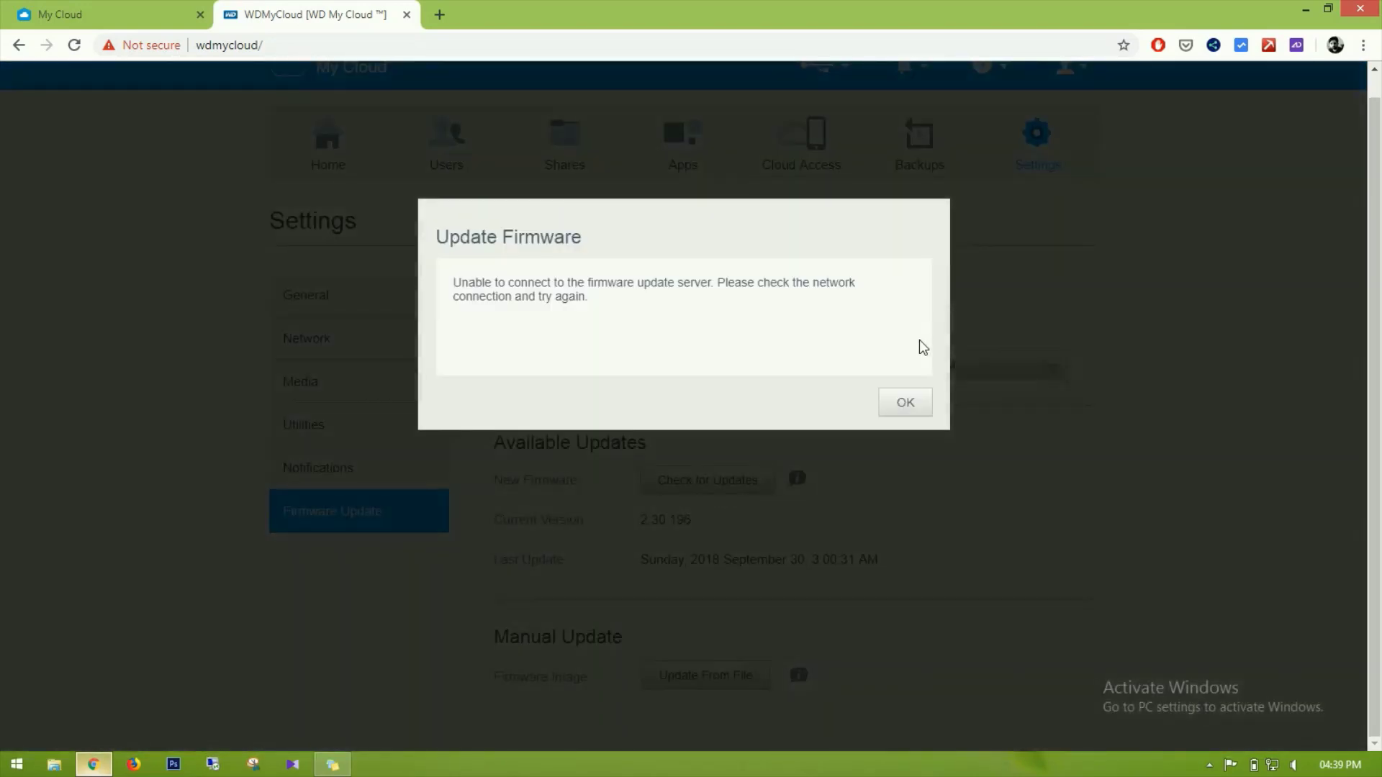
left_click(899, 403)
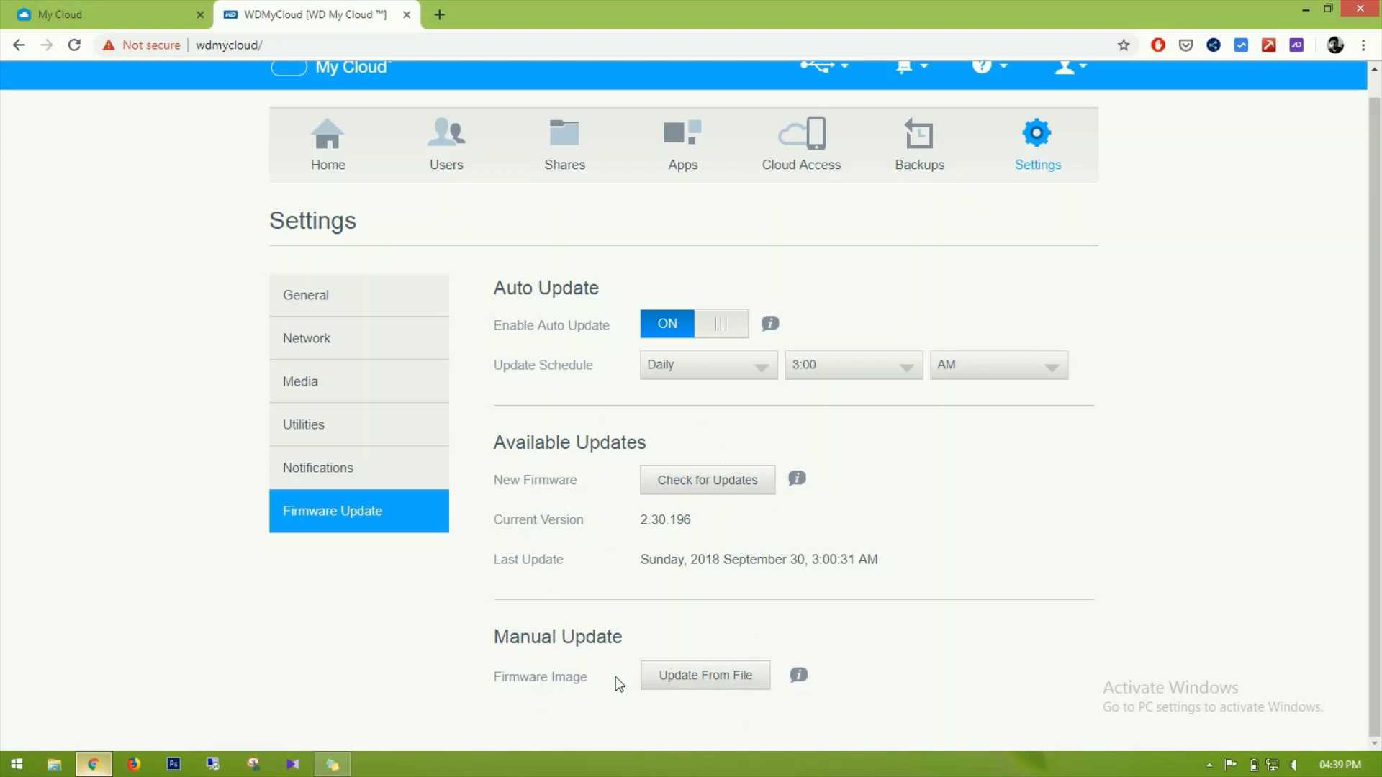
mouse_move(795, 680)
- Inspect the connected USB devices, recent alerts, help options and admin account options without choosing any of them
scroll(940, 458, "up", 1)
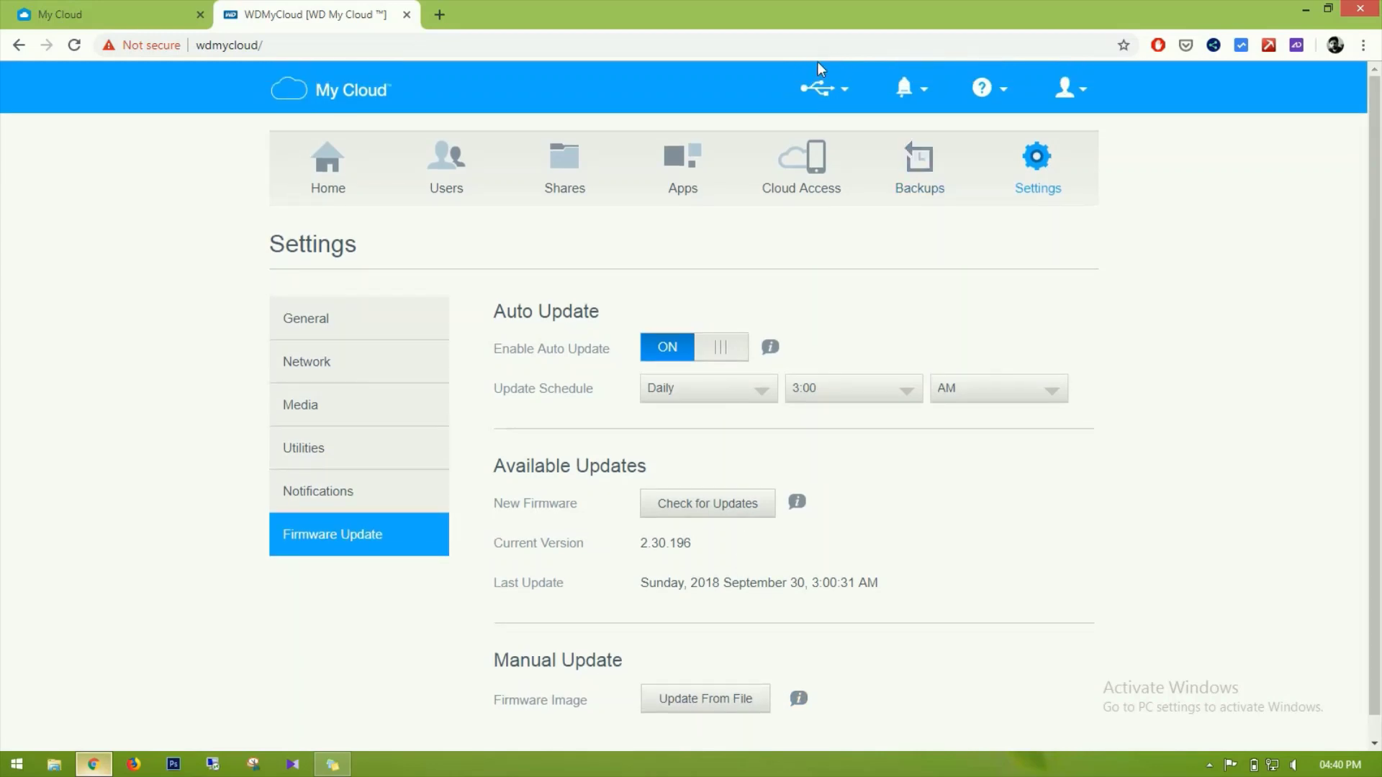
left_click(822, 88)
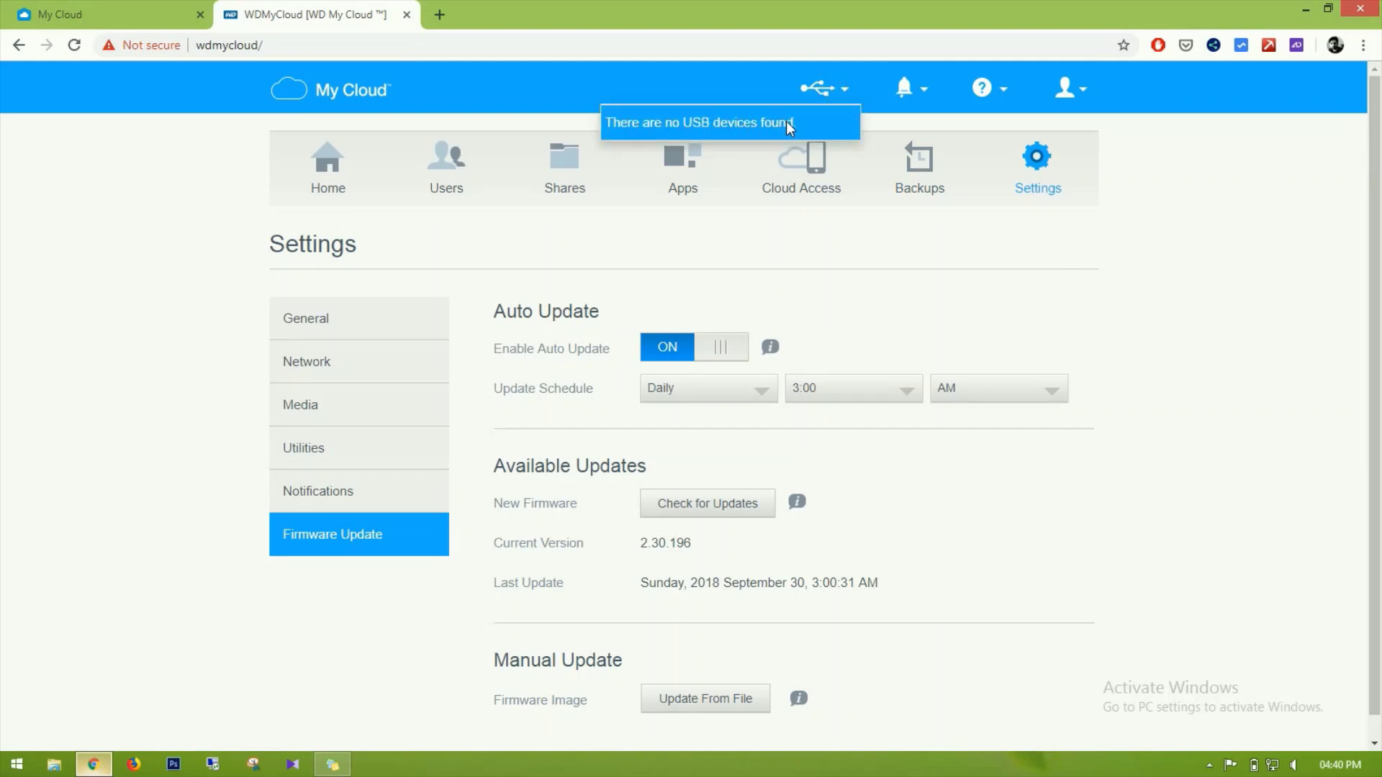
left_click(924, 90)
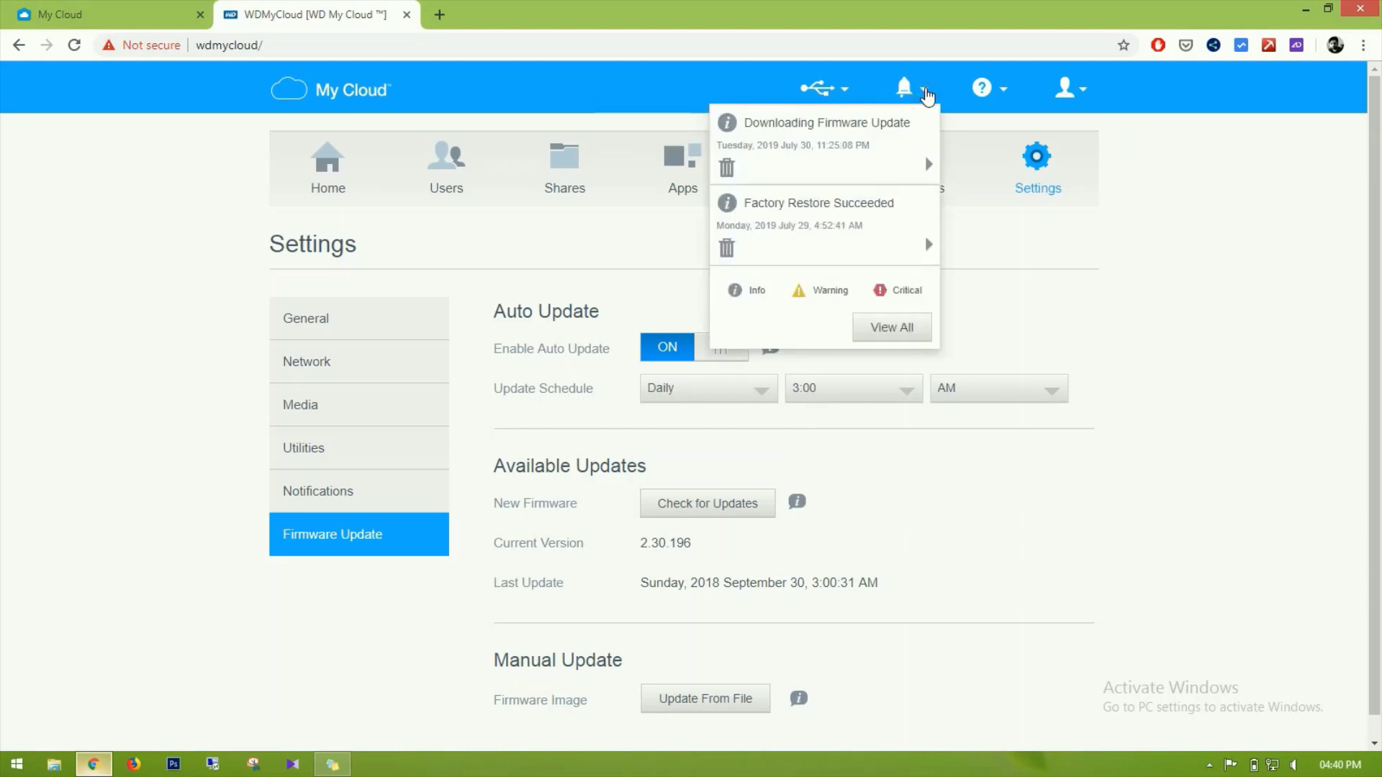
left_click(1005, 88)
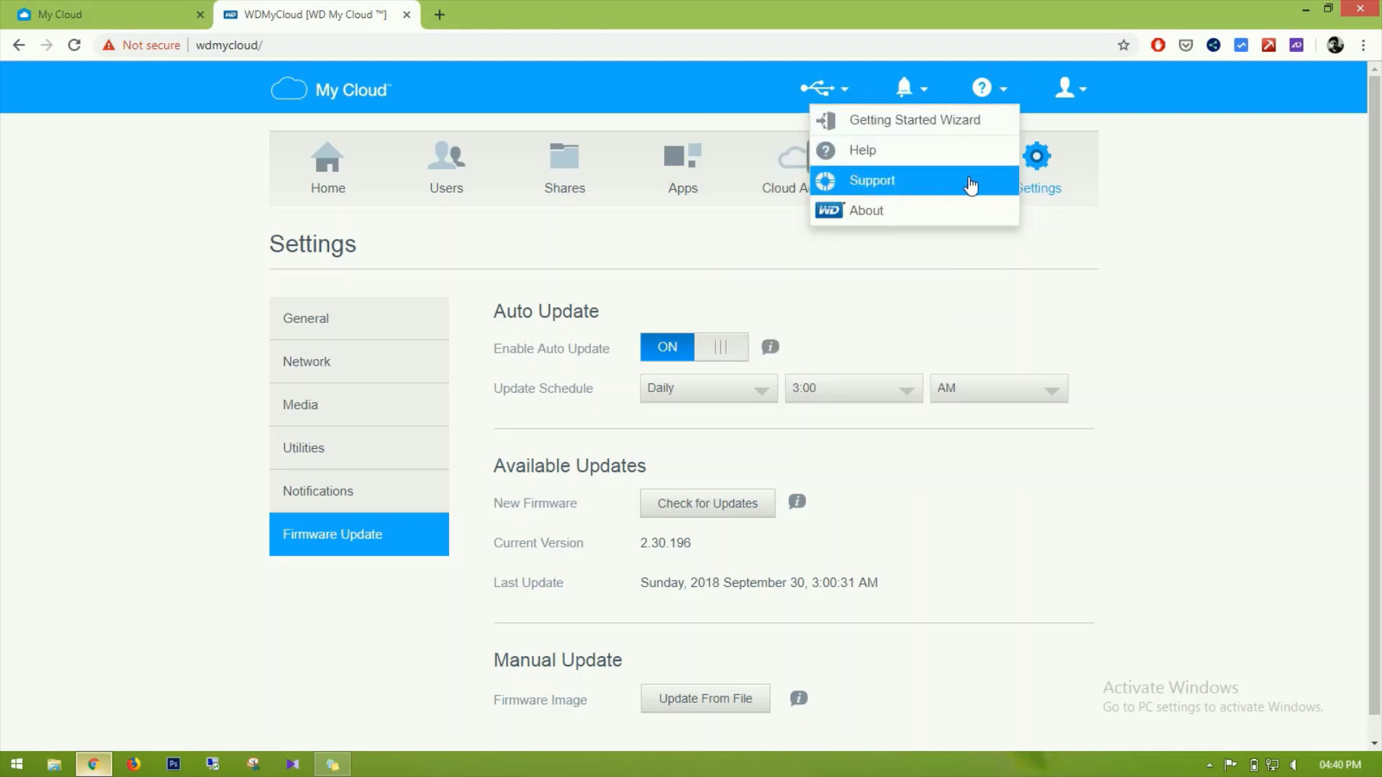
left_click(1074, 101)
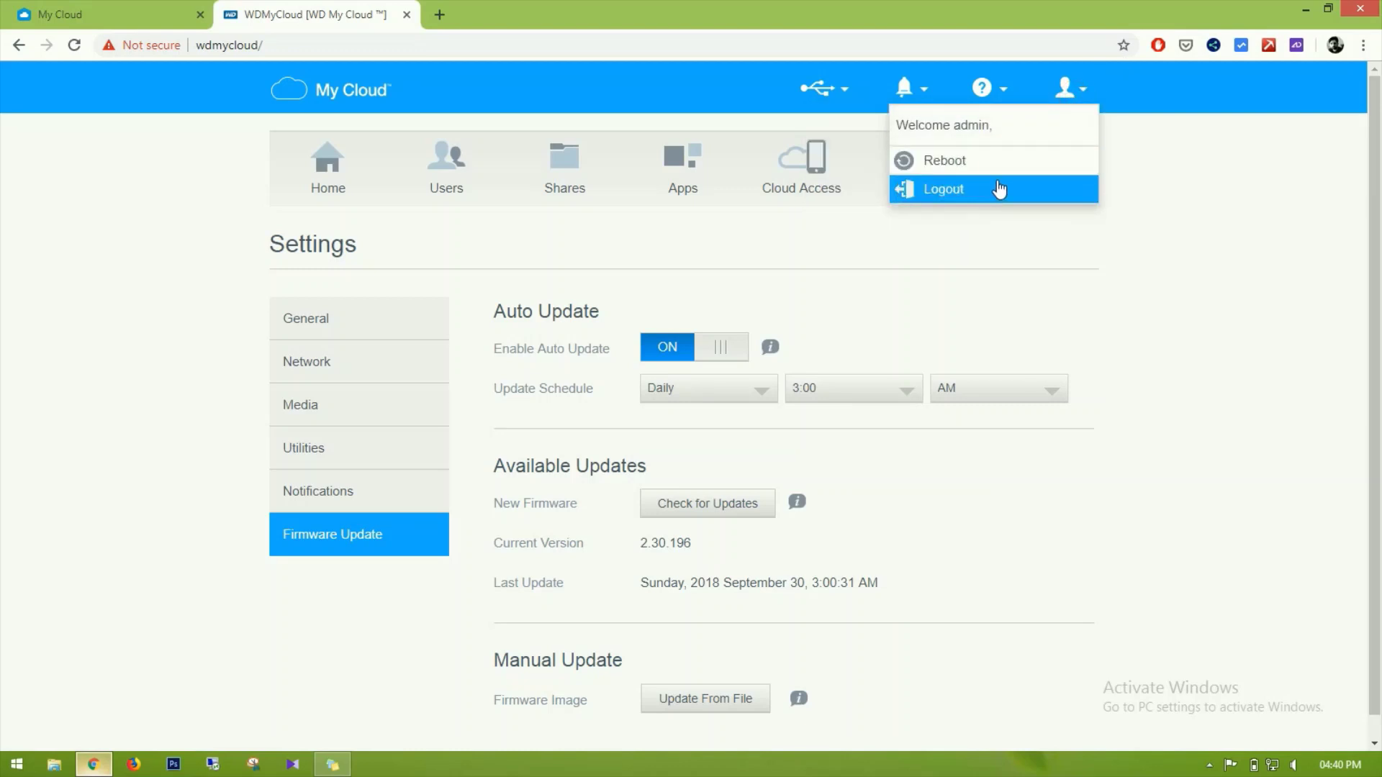
left_click(1117, 322)
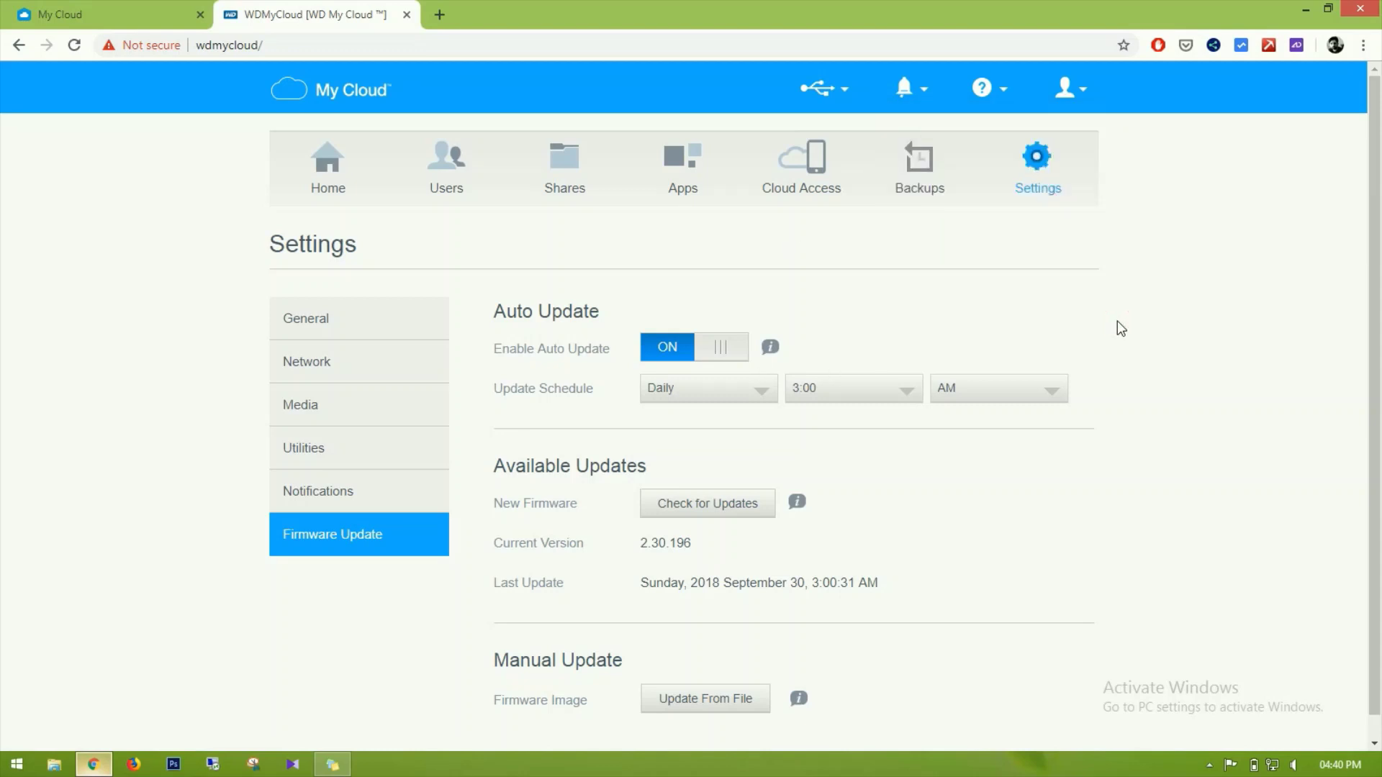